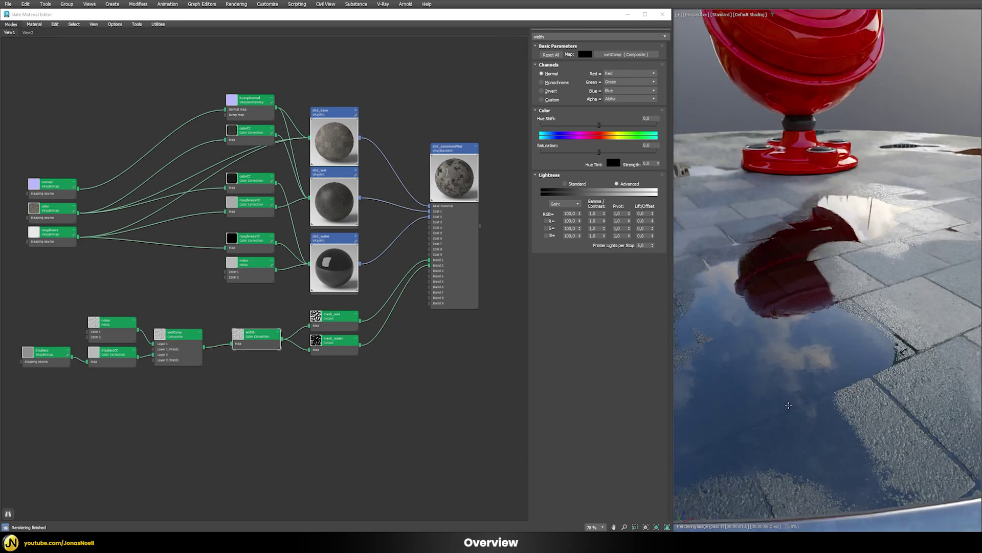
Adjust the overall RGB gamma of the width color correction to vary the puddle coverage on the pavement.
alt+middle_drag(808, 397, 889, 393)
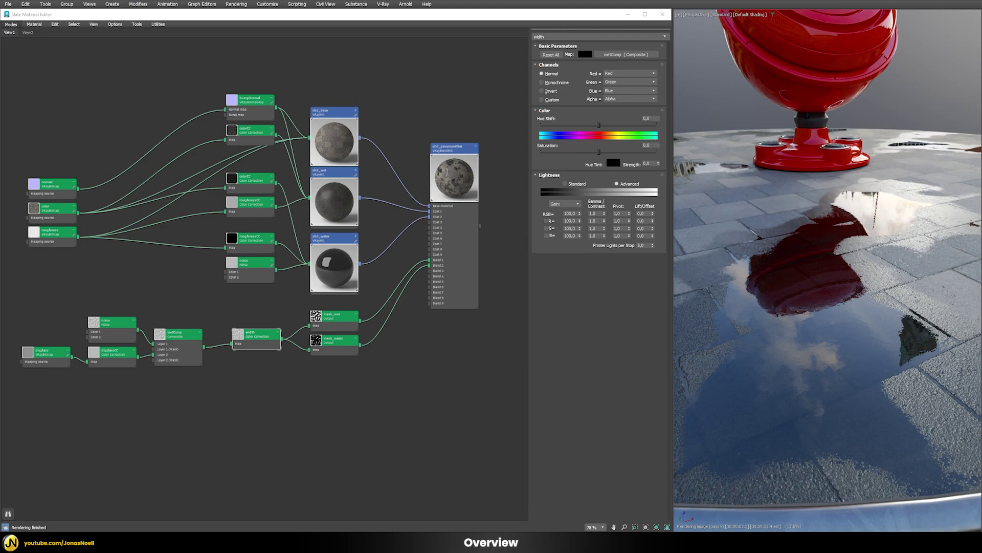
click(593, 213)
drag(604, 214, 602, 199)
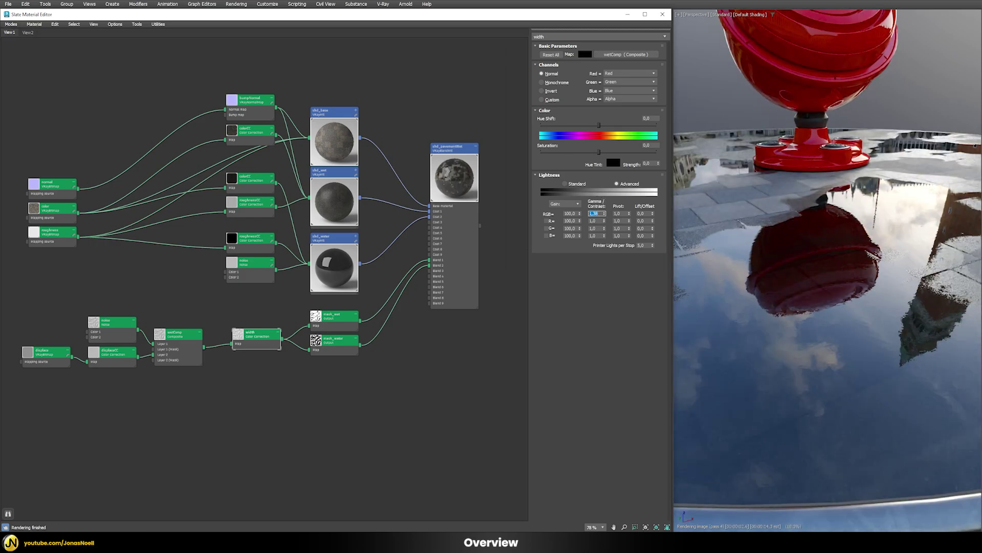
Vary the phase of the noise map feeding the wetness composite to shift the puddles across the pavement.
double_click(112, 323)
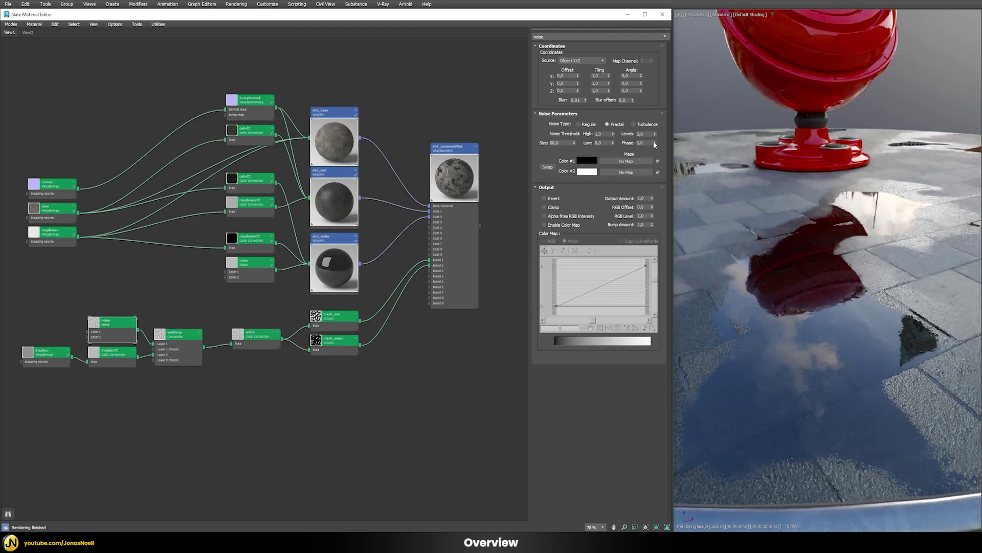
drag(655, 144, 650, 133)
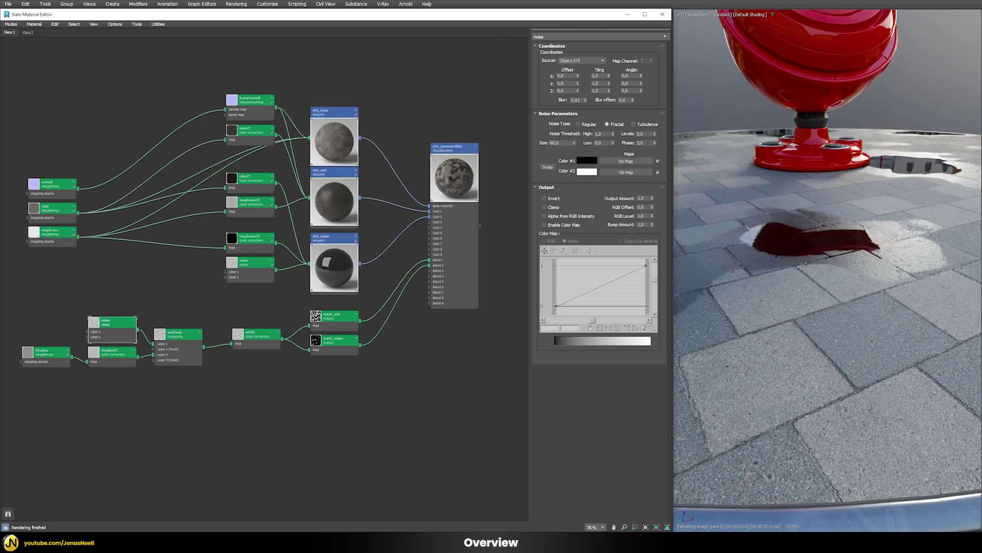
scroll(807, 267, down, 3)
middle_drag(816, 285, 883, 321)
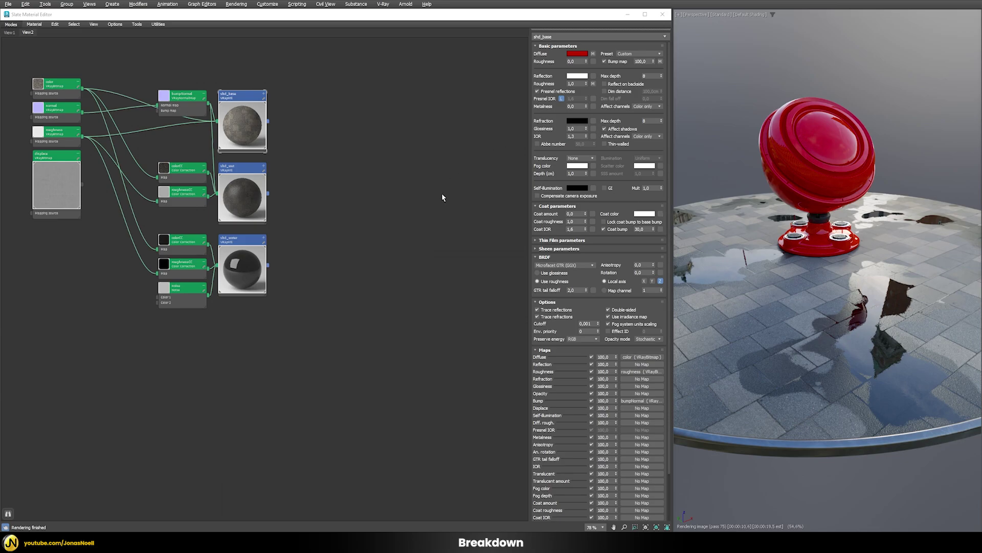
Temporarily disable the diffuse map of shd_base to reveal its red areas in the render, and re-enable it.
click(254, 124)
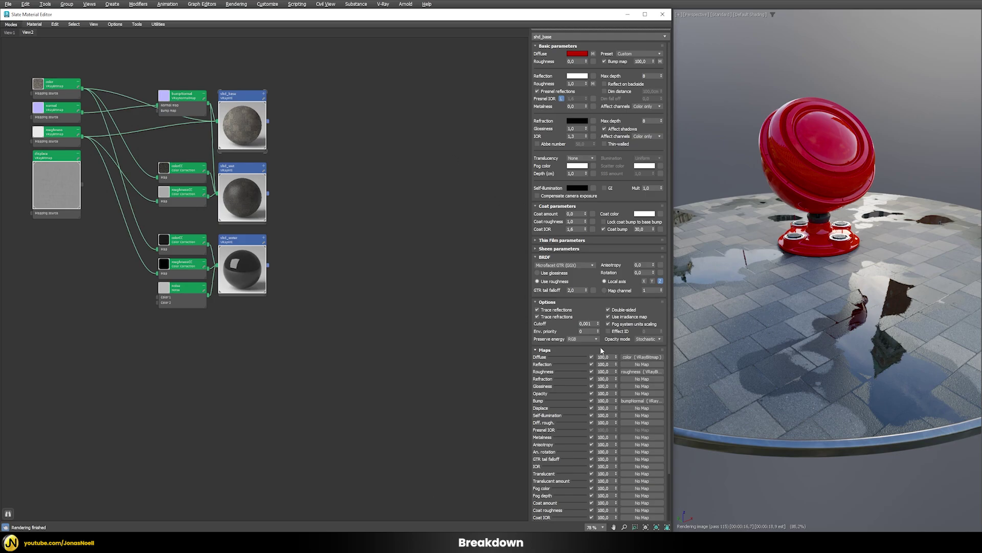
click(592, 357)
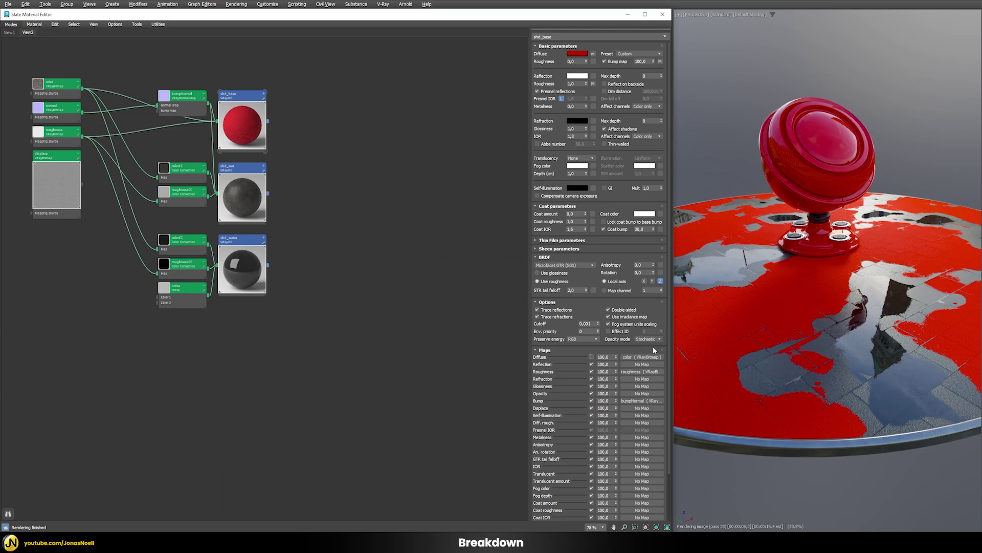
click(591, 356)
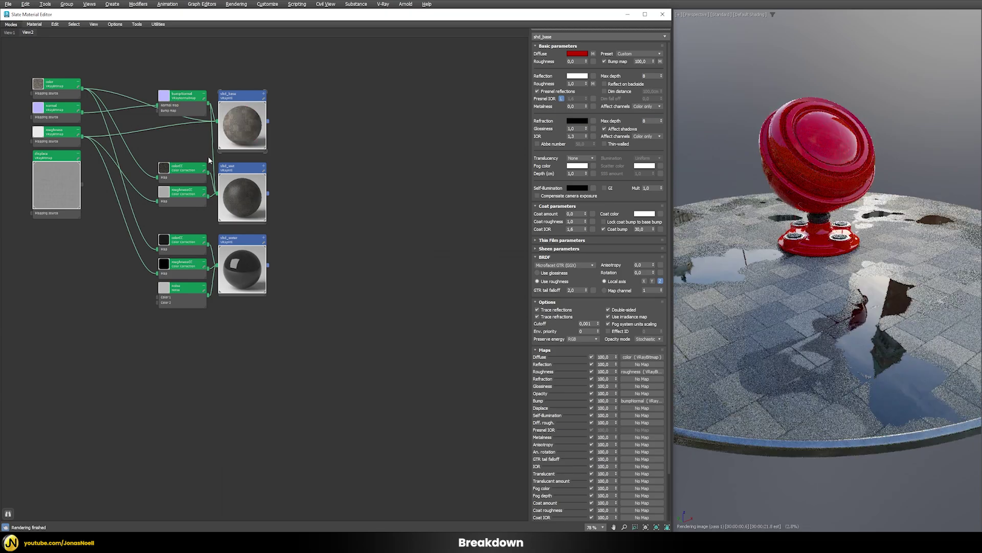
Temporarily disable the diffuse map of shd_wet to reveal its green areas in the render, and re-enable it.
double_click(230, 184)
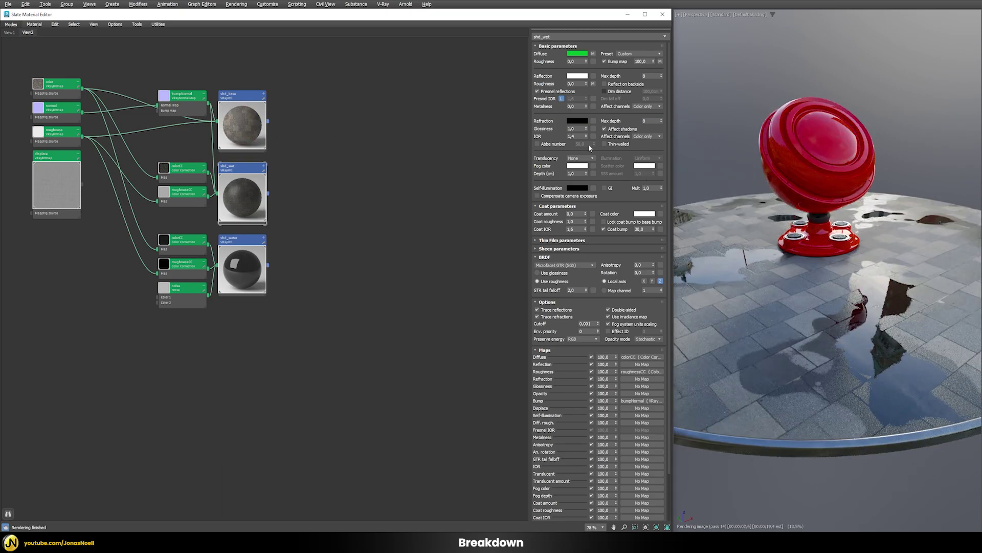
click(592, 356)
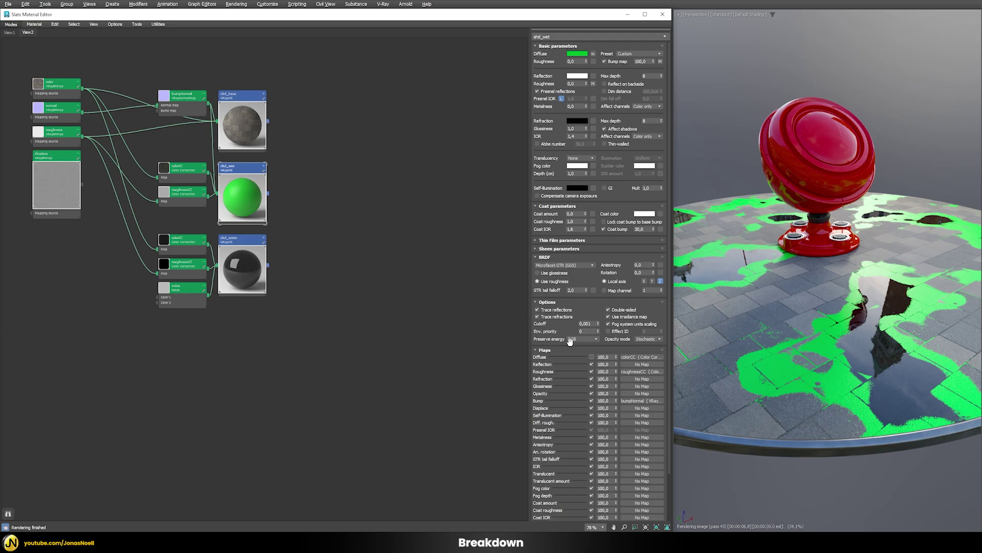
click(592, 357)
Temporarily disable the diffuse map of shd_water to inspect its blue puddle areas up close, and re-enable it.
double_click(259, 252)
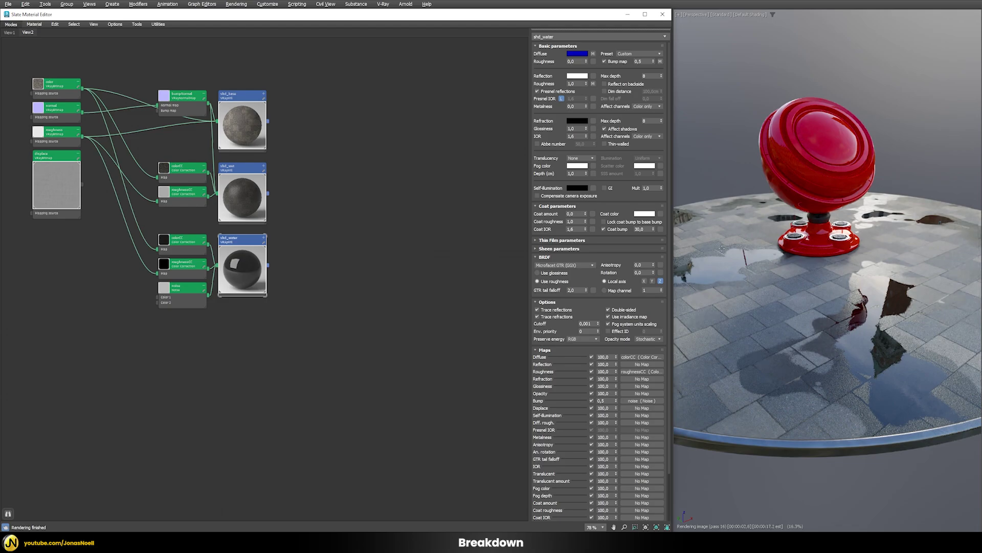
click(591, 357)
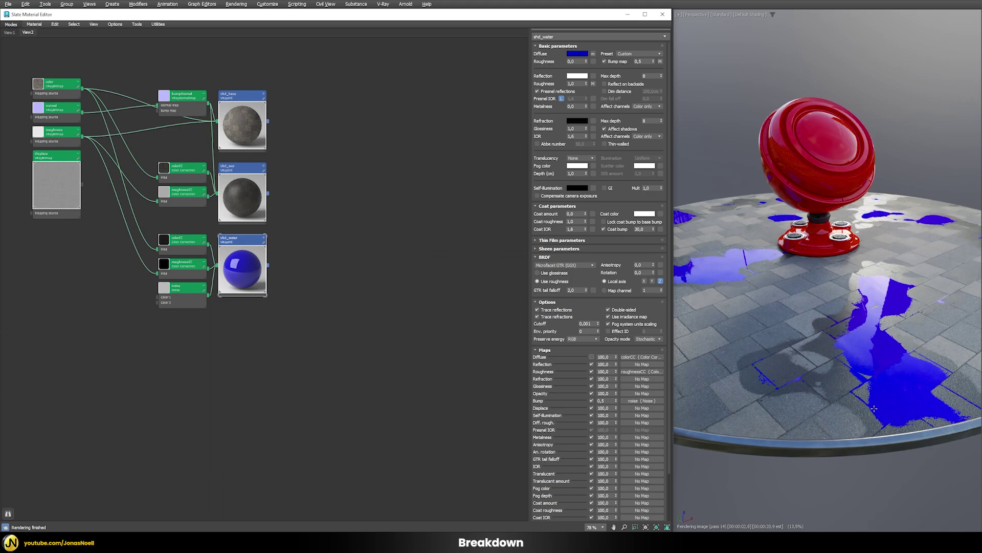
scroll(884, 404, up, 8)
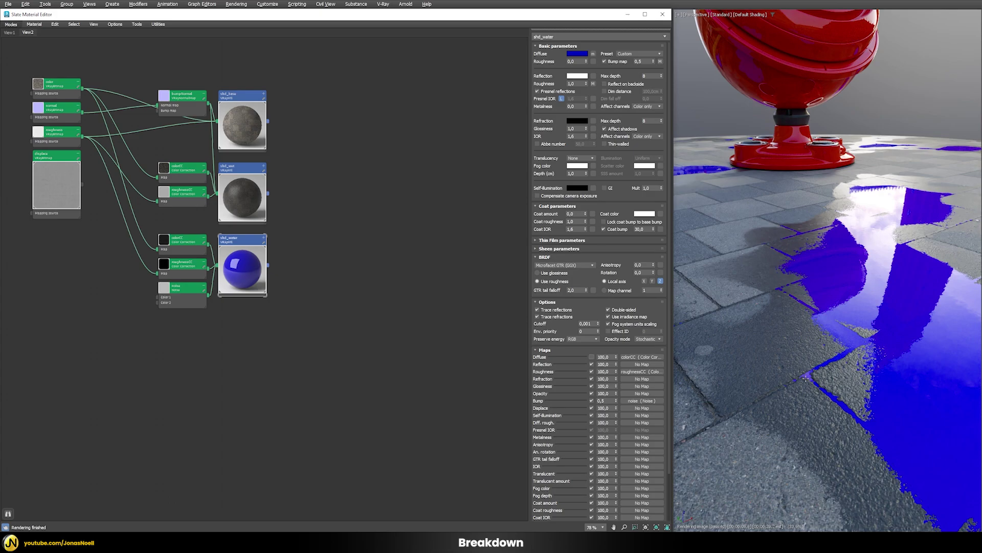
scroll(821, 405, down, 3)
alt+middle_drag(783, 304, 806, 301)
click(592, 357)
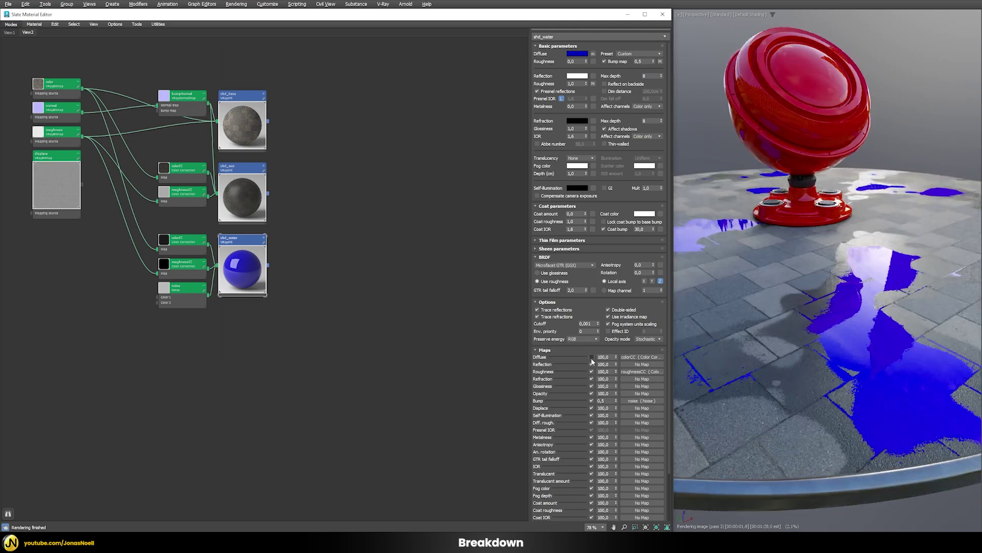
Assign the shd_base material to the selected round pavement and view the dry surface on its own.
scroll(801, 364, down, 4)
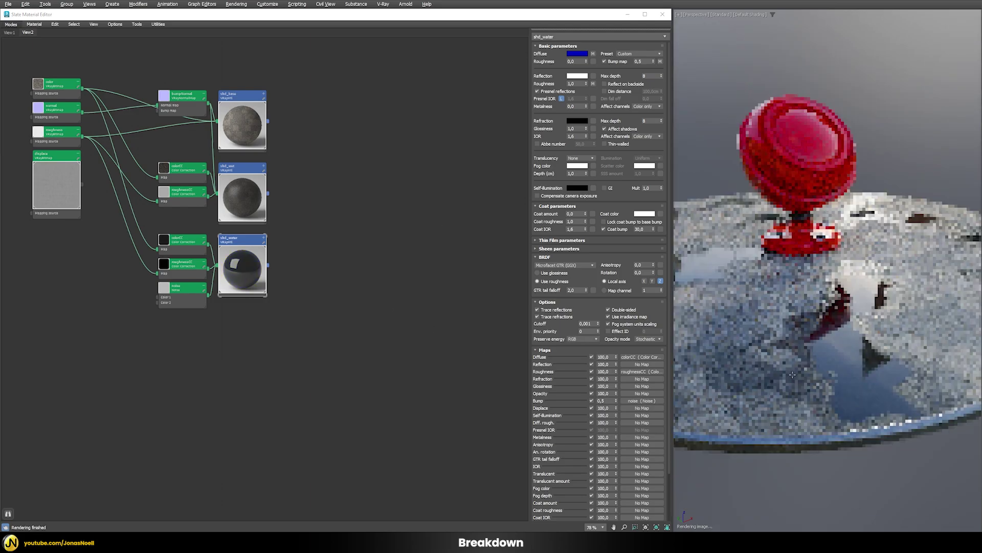
middle_drag(802, 365, 821, 352)
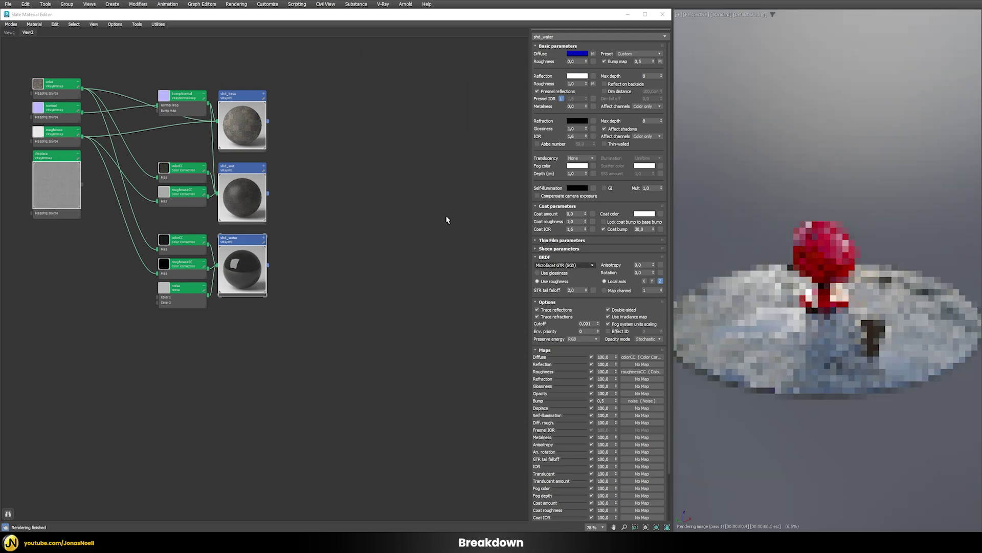
right_click(259, 119)
click(302, 129)
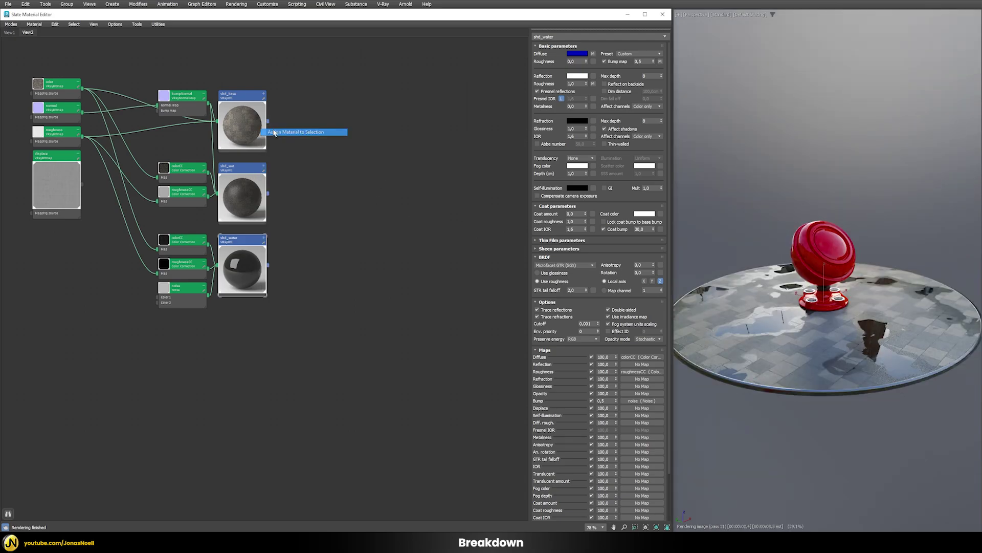
alt+middle_drag(801, 343, 793, 313)
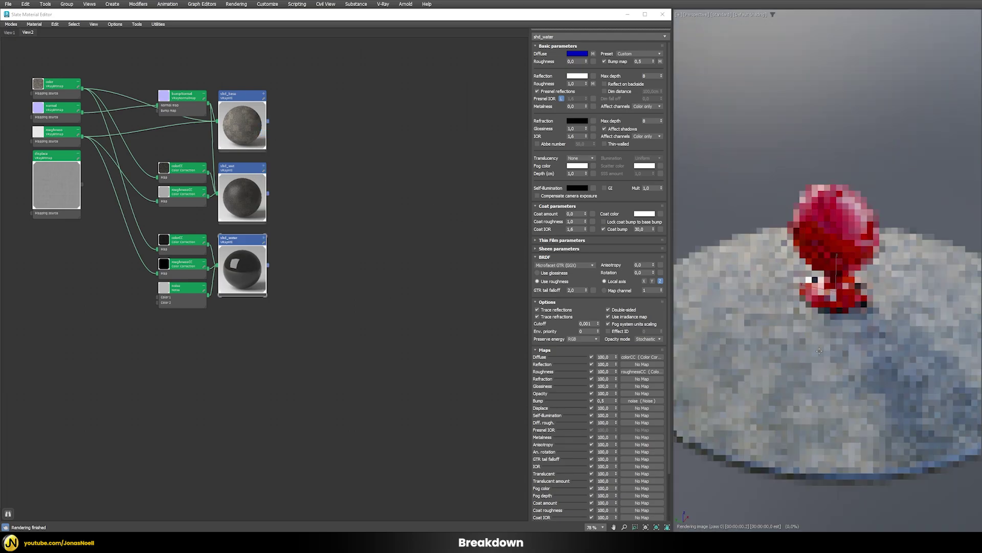
scroll(793, 313, up, 3)
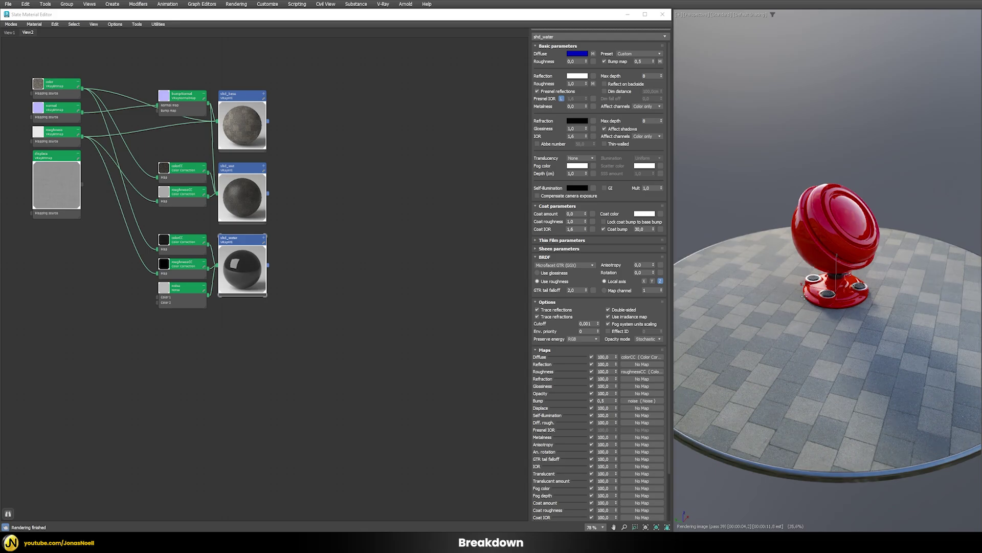
Assign the shd_wet material to the selected pavement and inspect its reflections from several angles.
right_click(235, 195)
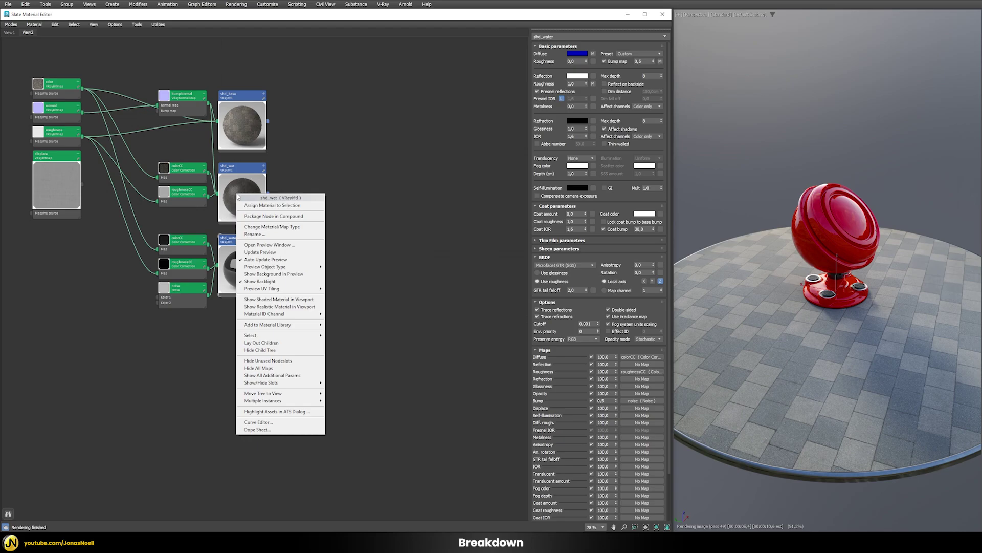
click(265, 200)
alt+middle_drag(819, 379, 872, 263)
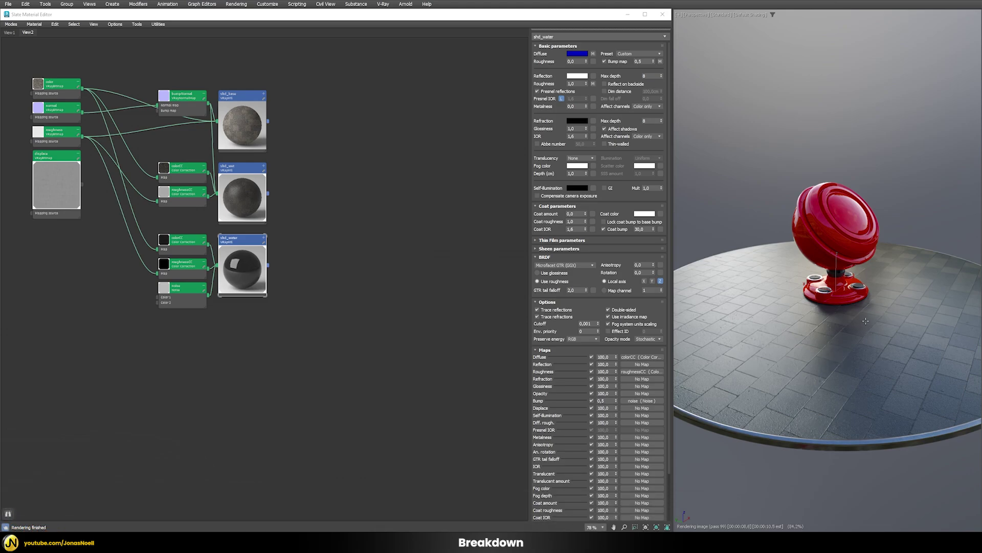
alt+middle_drag(867, 334, 860, 301)
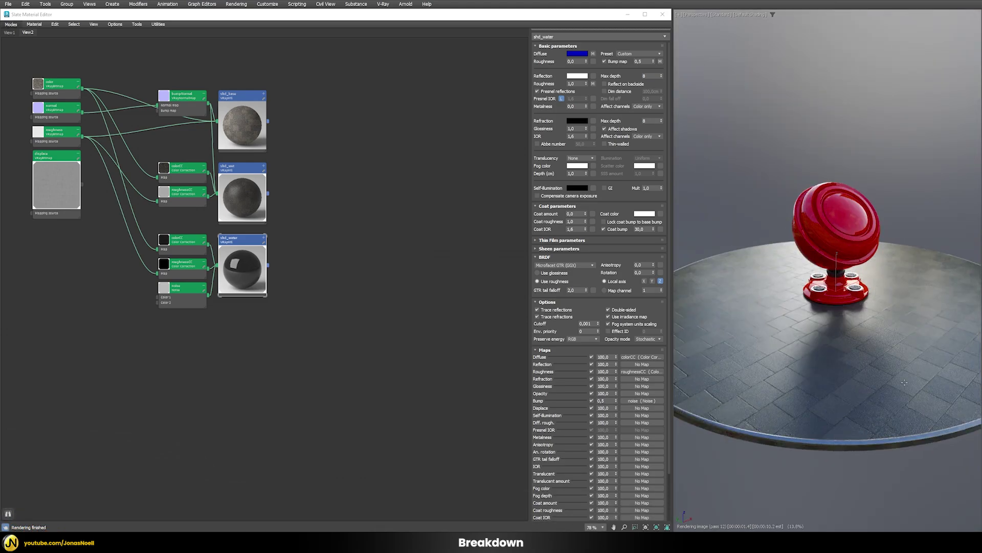
alt+middle_drag(850, 344, 731, 340)
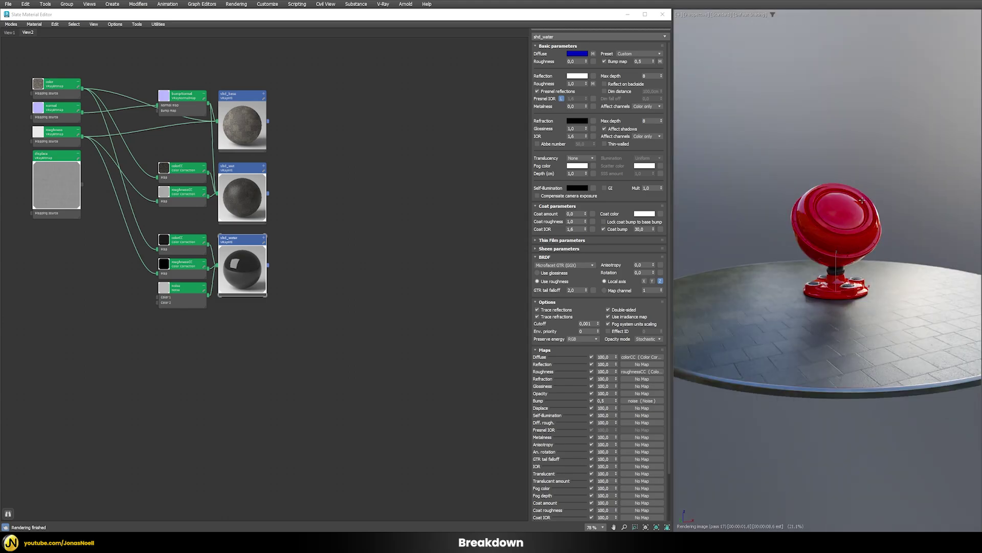
alt+middle_drag(779, 329, 782, 358)
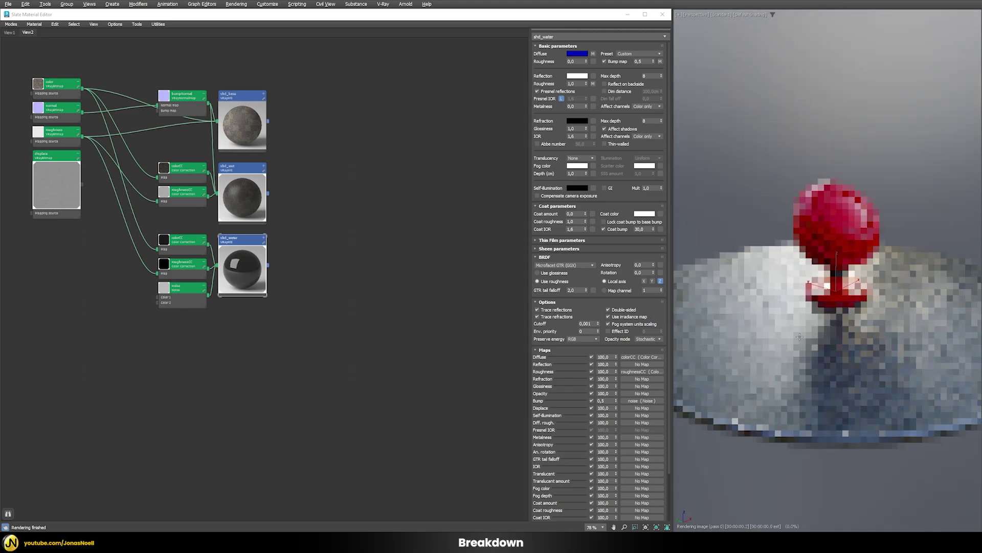
Assign the shd_water material to the selected pavement and examine its rippled reflections up close.
right_click(236, 265)
click(251, 276)
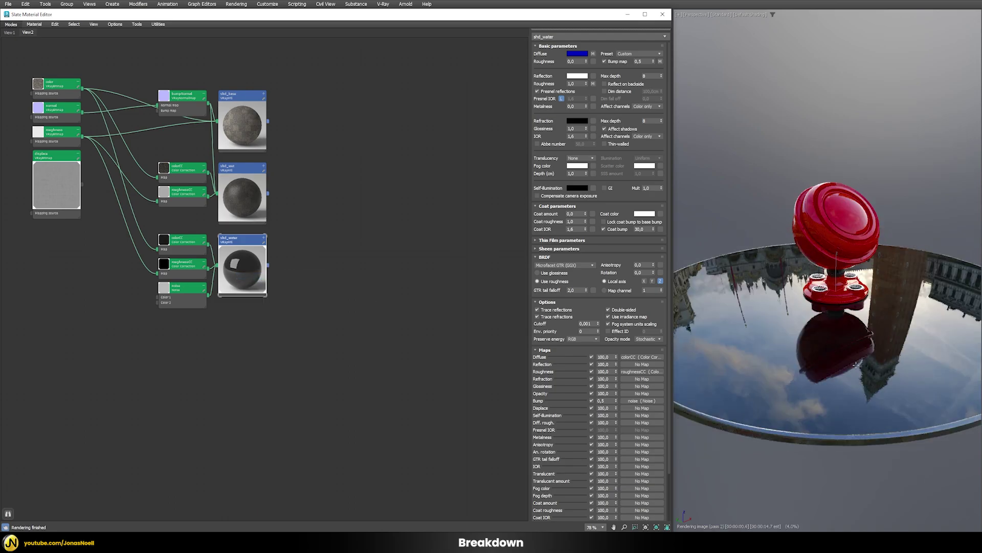
scroll(831, 383, up, 3)
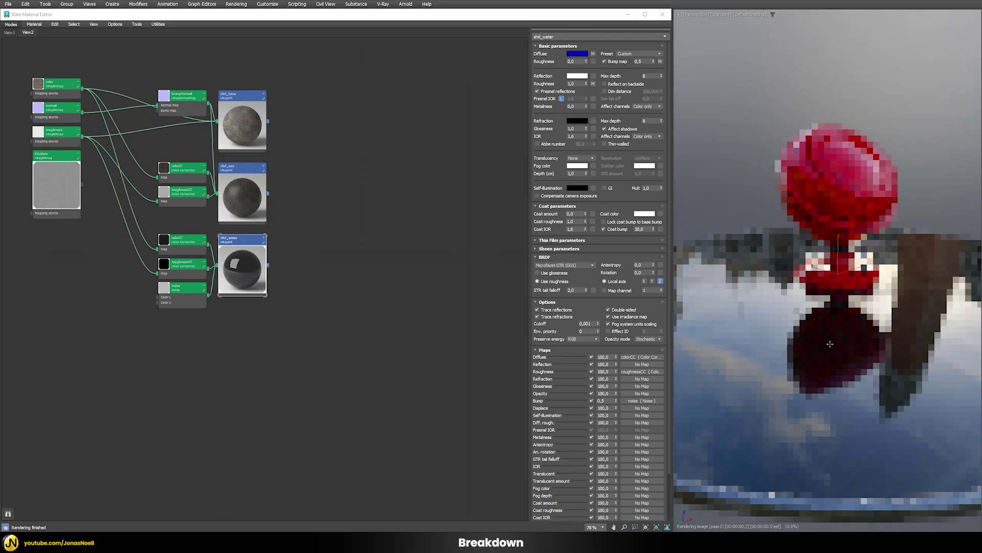
scroll(818, 407, up, 4)
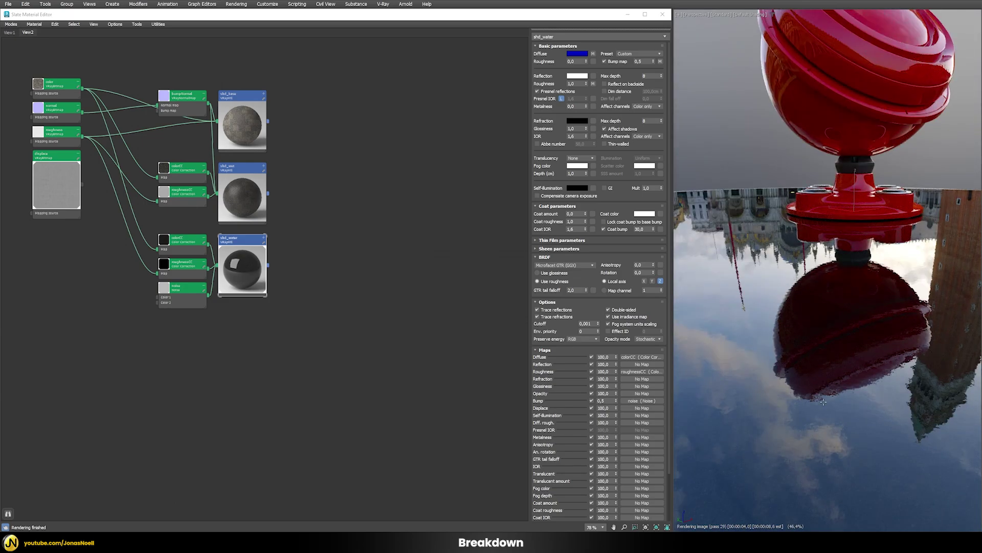
scroll(824, 399, down, 5)
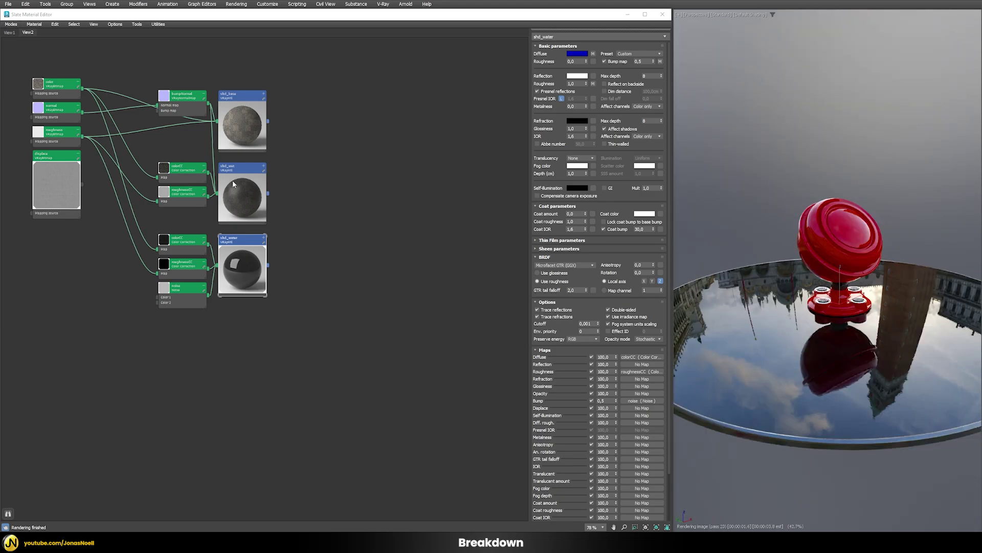
Assign the shd_base material back to the selected pavement.
middle_drag(344, 254, 452, 274)
scroll(381, 259, up, 1)
scroll(402, 258, up, 1)
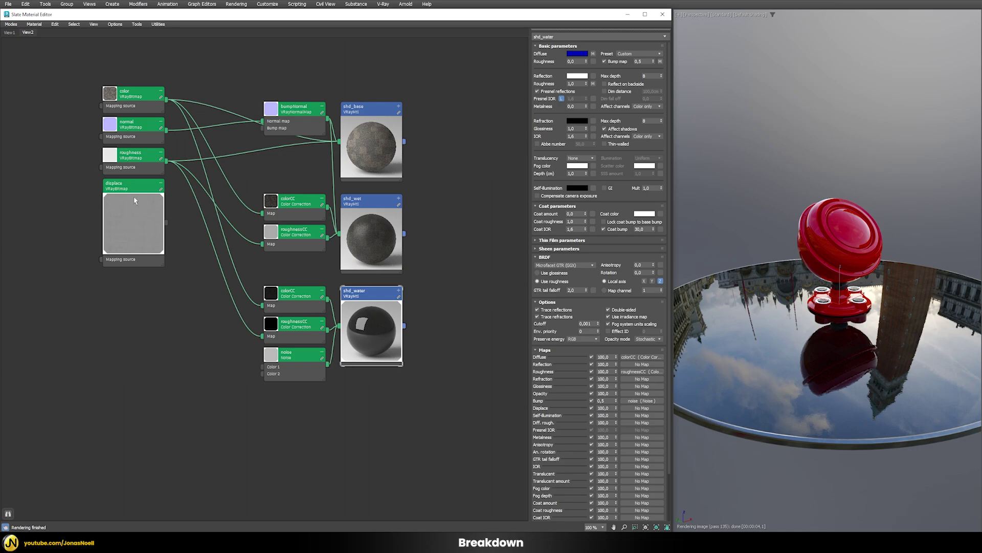
right_click(375, 142)
click(394, 151)
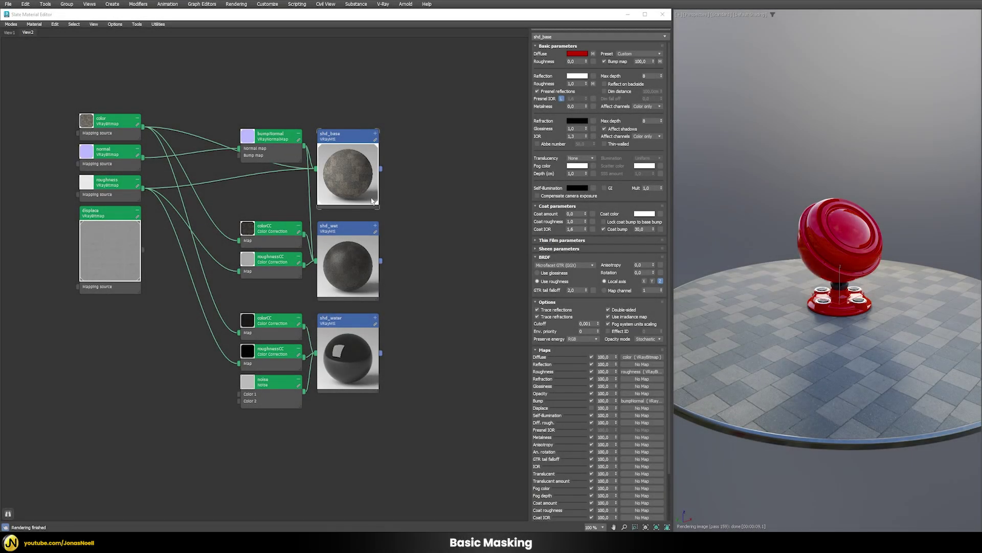
Compare the diffuse and roughness settings of the shd_base, shd_wet and shd_water materials.
click(348, 282)
click(344, 343)
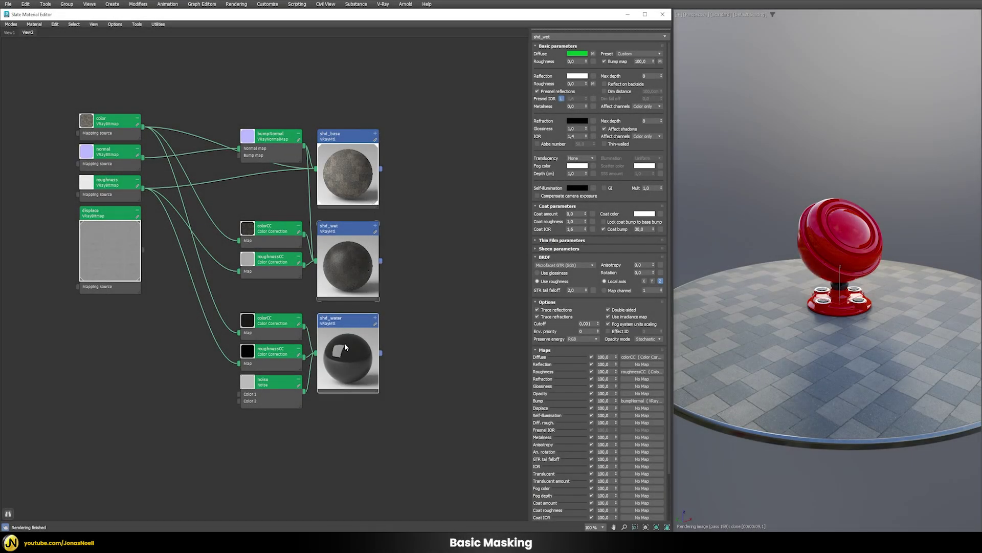
click(343, 278)
click(336, 187)
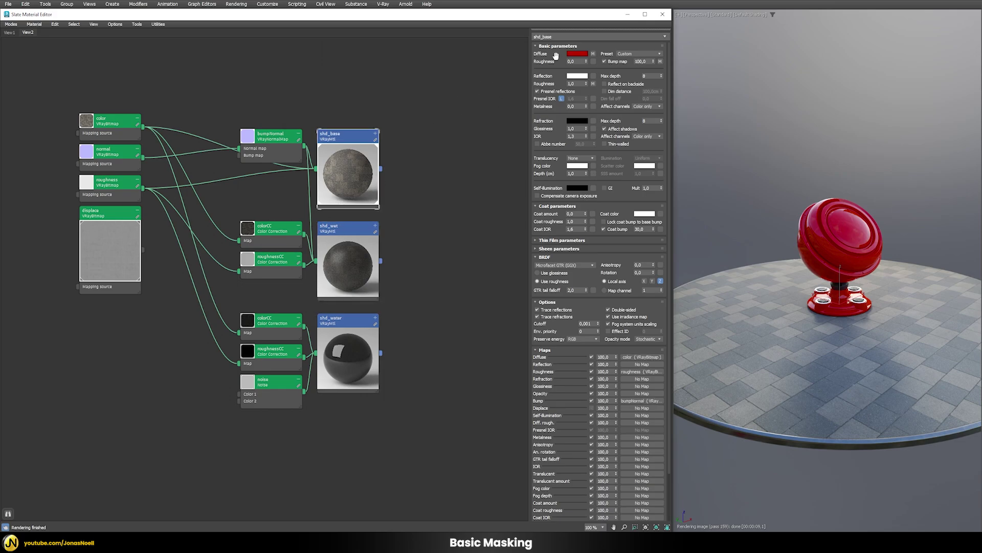
click(353, 238)
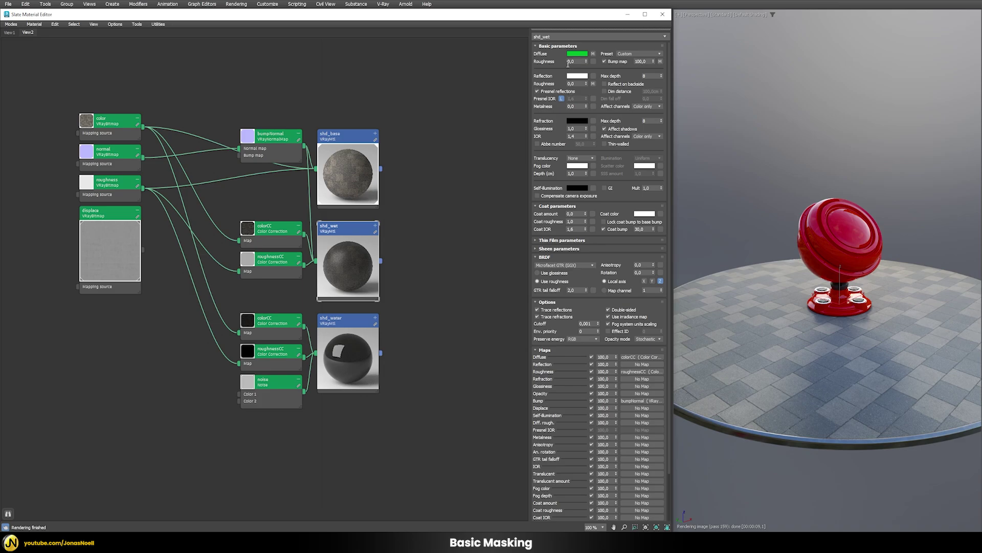
click(360, 333)
click(379, 160)
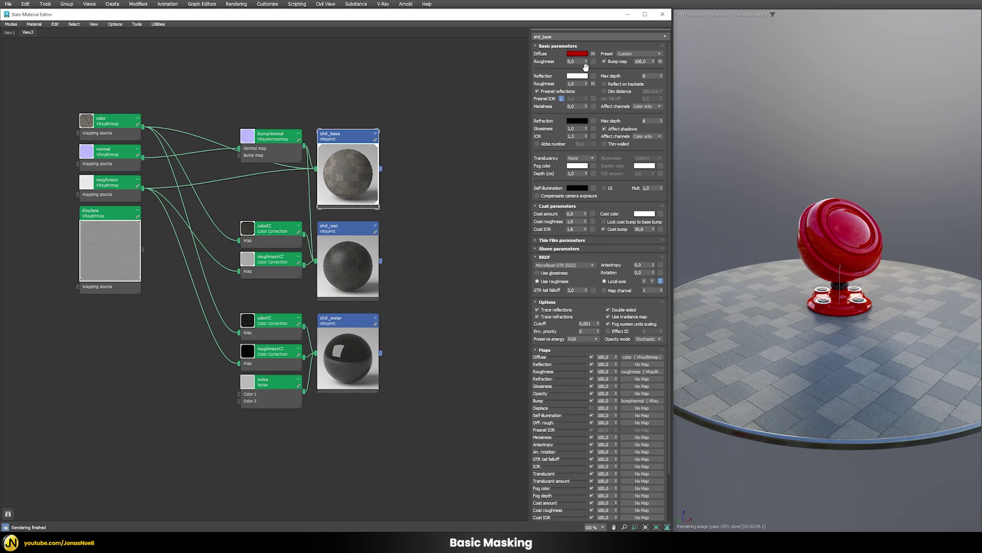
click(363, 260)
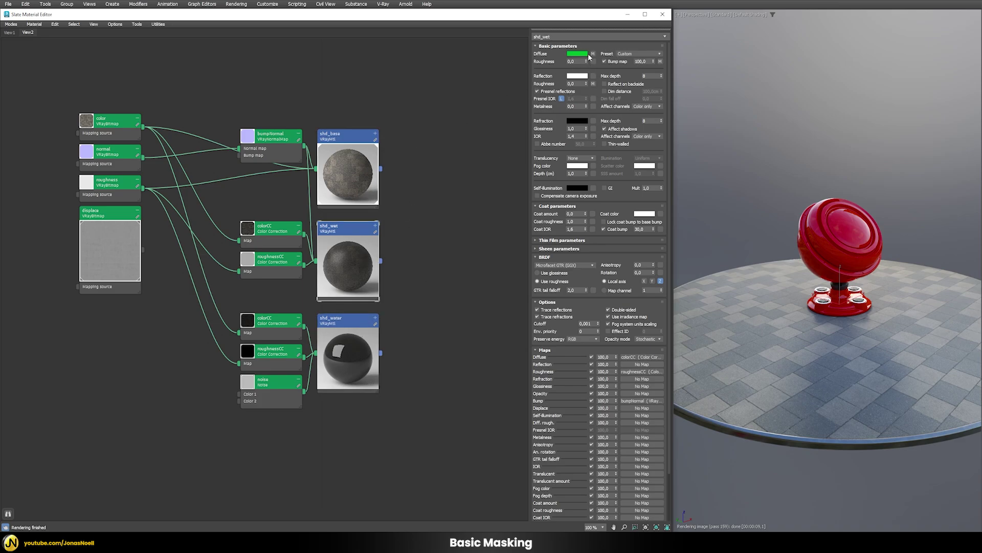
Switch the diffuse map of shd_base off to preview its plain red colour on the pavement, and switch it back on.
click(348, 315)
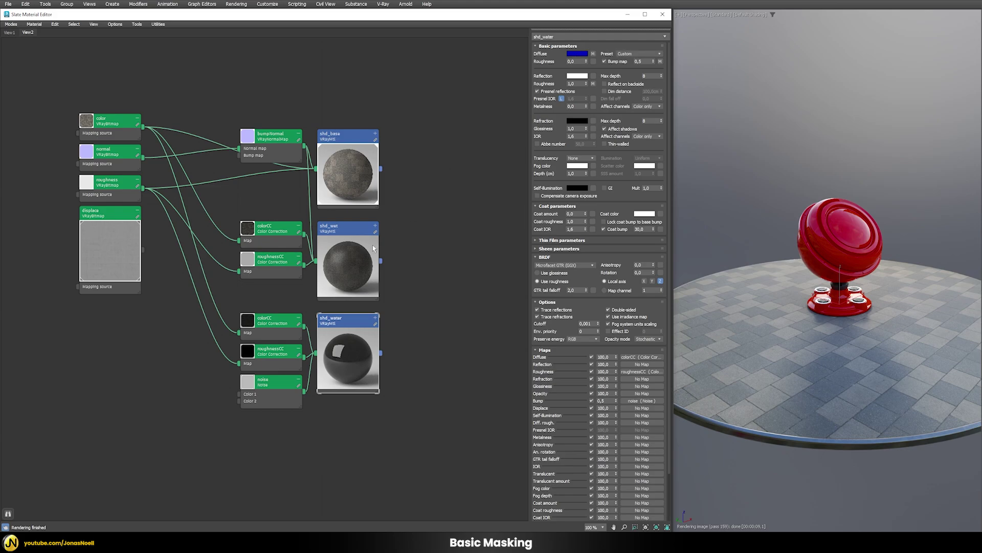
click(361, 201)
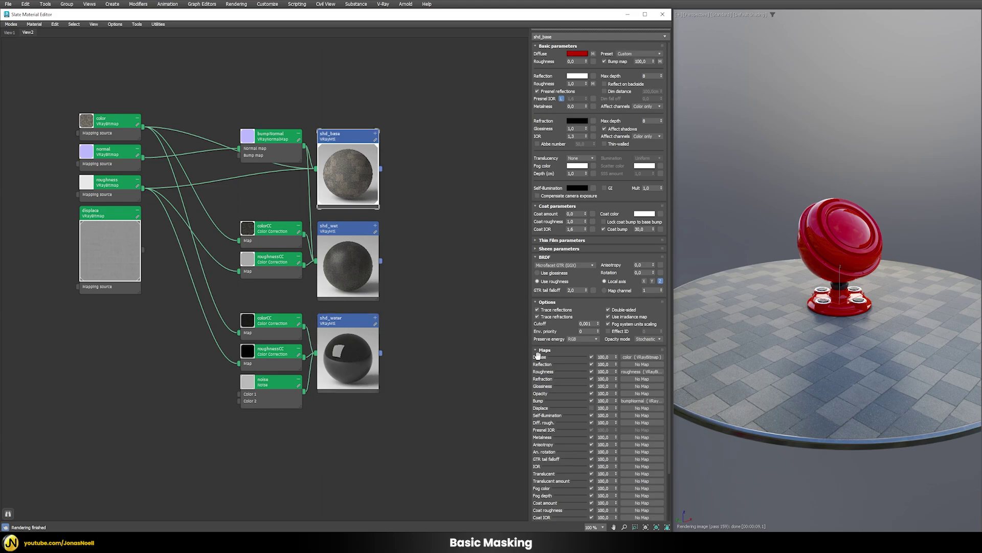
click(591, 358)
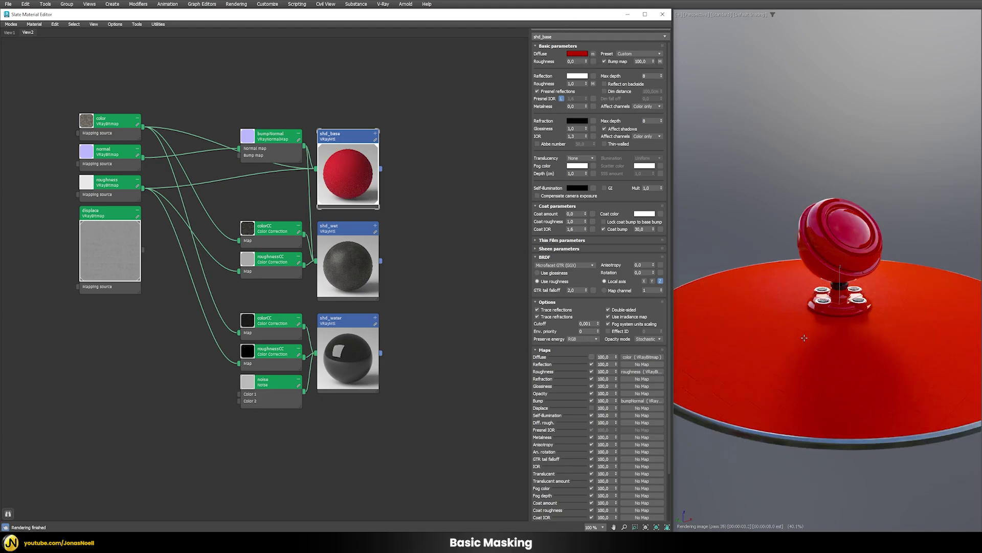
click(591, 357)
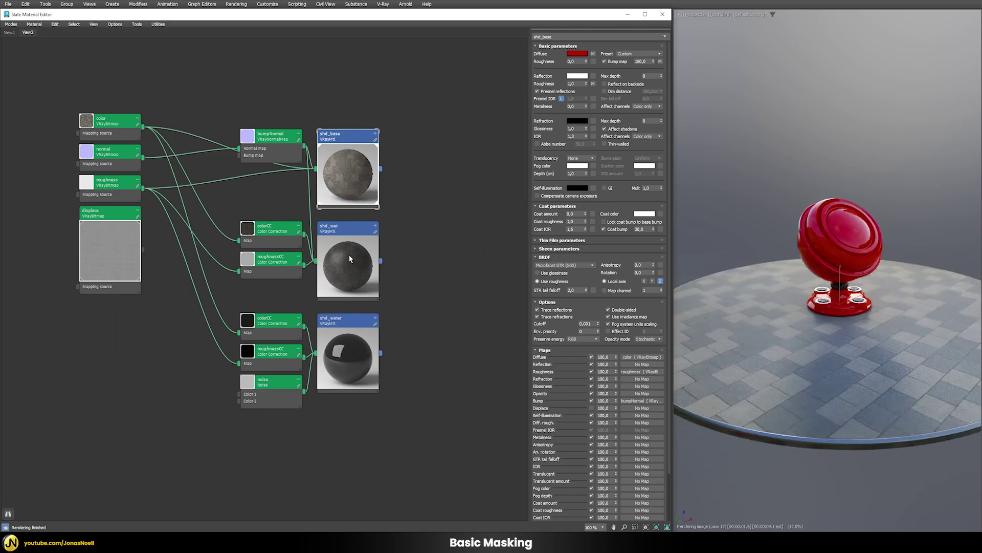
Assign shd_wet to the selected pavement and disable its diffuse map so the plain green colour is used.
right_click(351, 259)
click(358, 268)
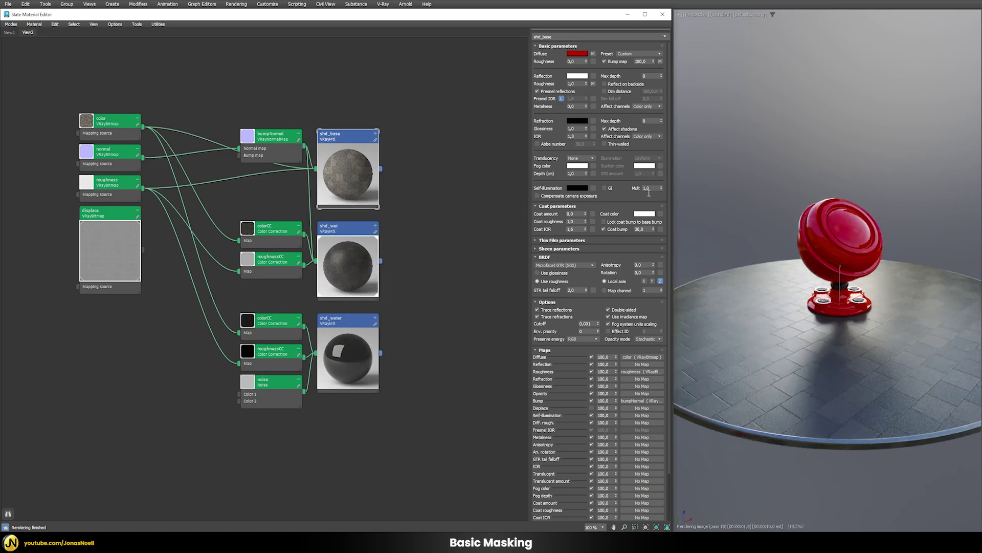
double_click(351, 265)
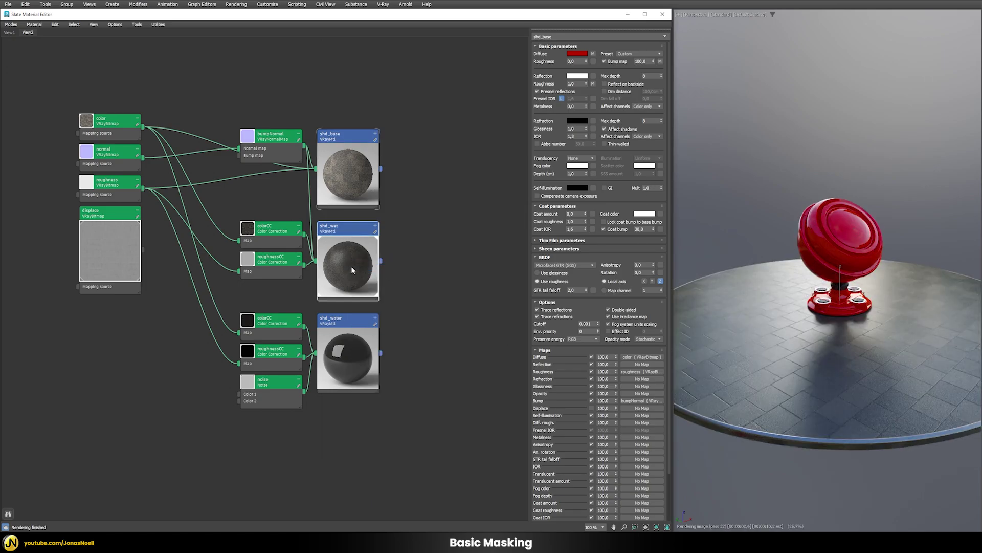
click(591, 357)
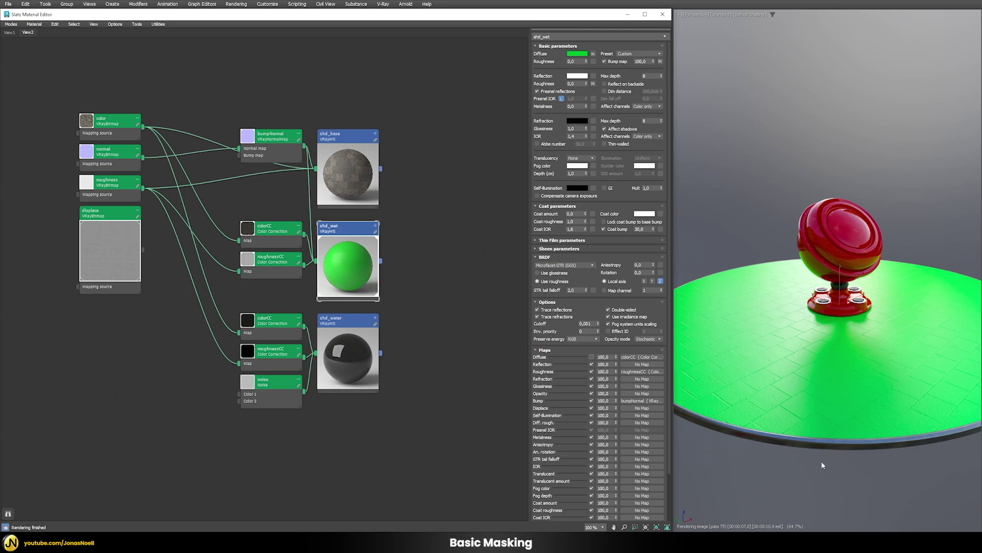
click(807, 347)
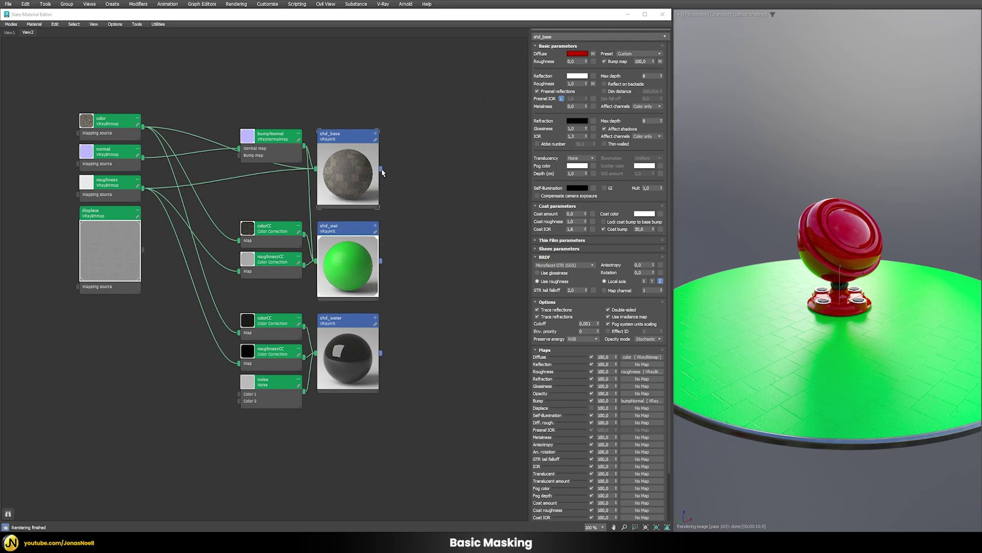
Create a VRayBlendMtl from the shd_base output, using shd_base as its base material.
drag(381, 169, 460, 252)
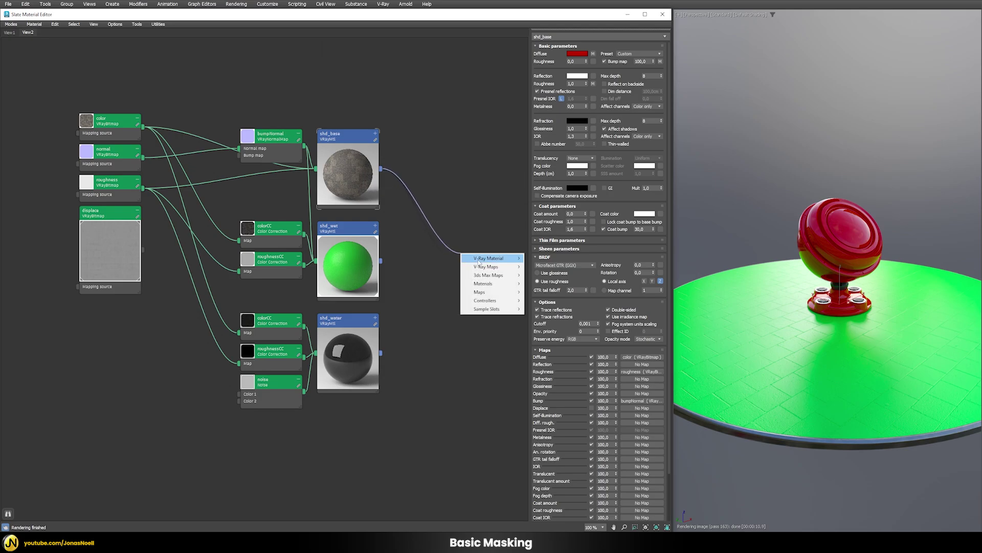
mouse_move(479, 260)
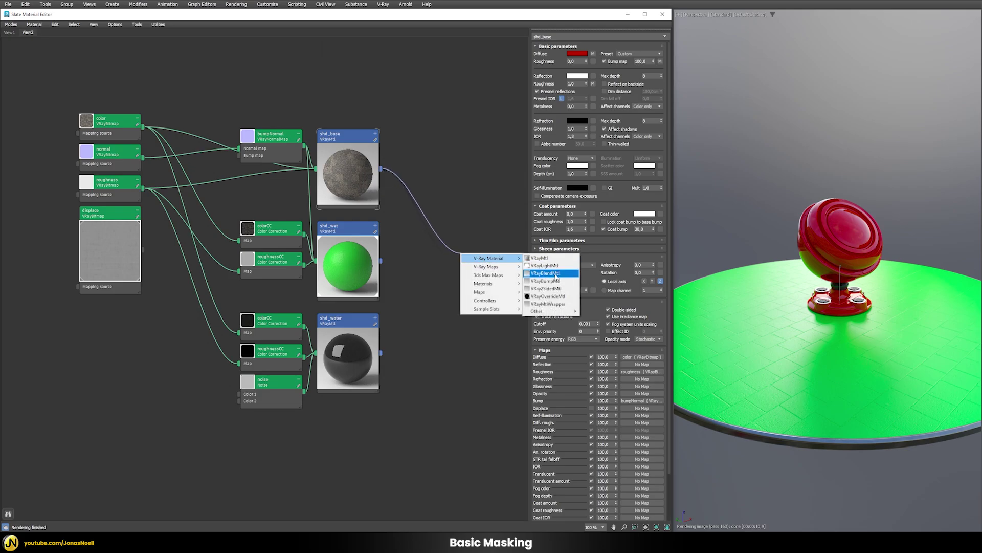
click(556, 274)
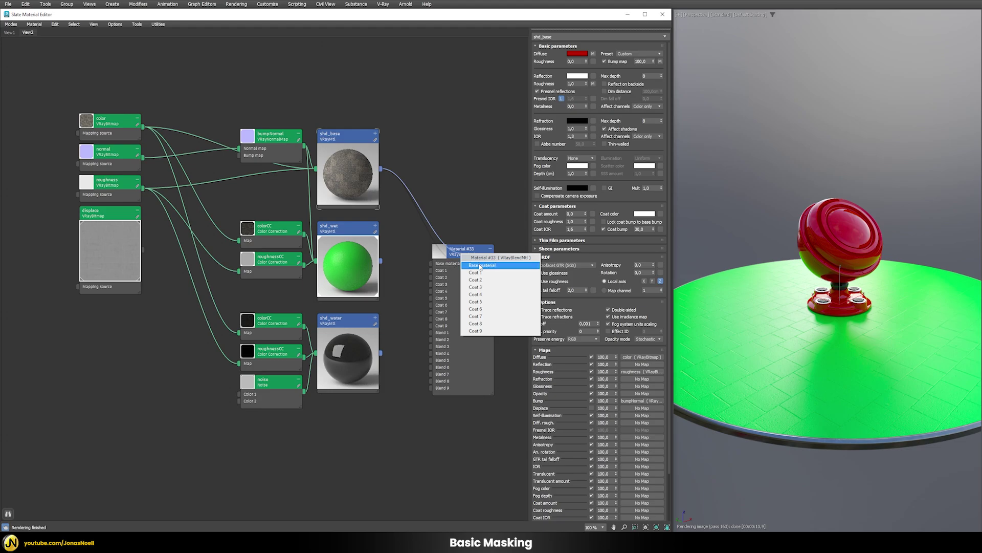
click(479, 265)
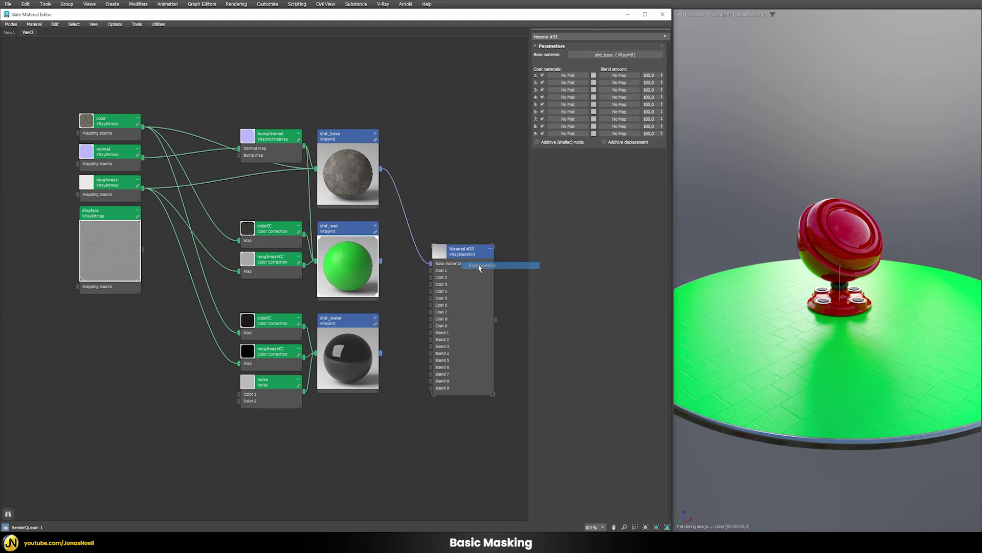
Reposition the new blend material node slightly higher and assign the material to the selected pavement.
drag(465, 251, 473, 220)
right_click(473, 220)
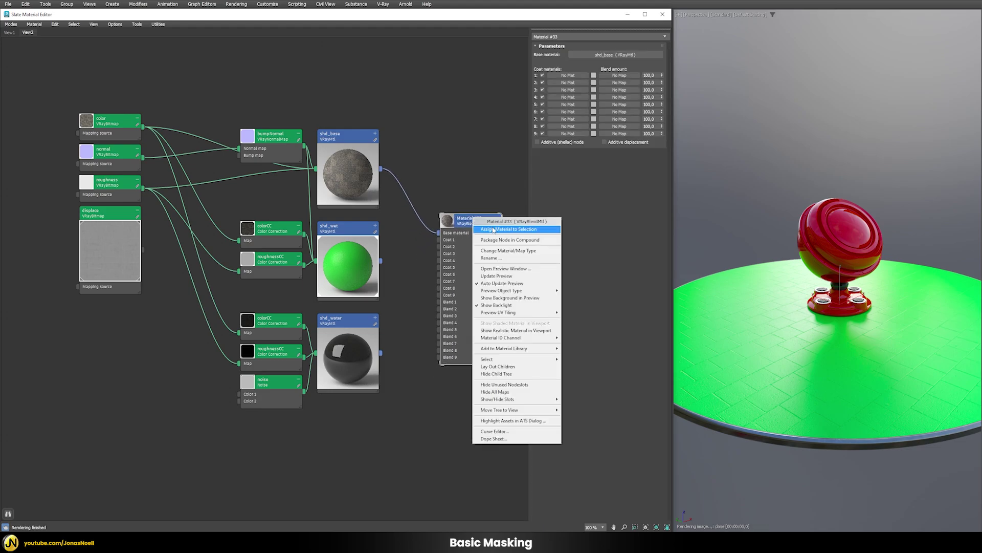
click(495, 230)
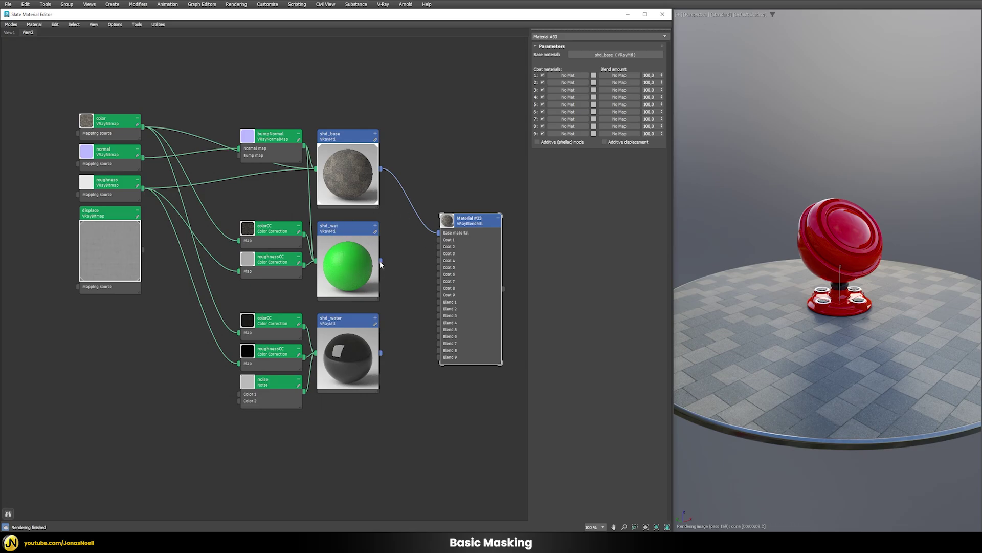
Connect shd_wet to Coat 1 of the blend material and set that coat's blend colour to black.
drag(442, 251, 443, 240)
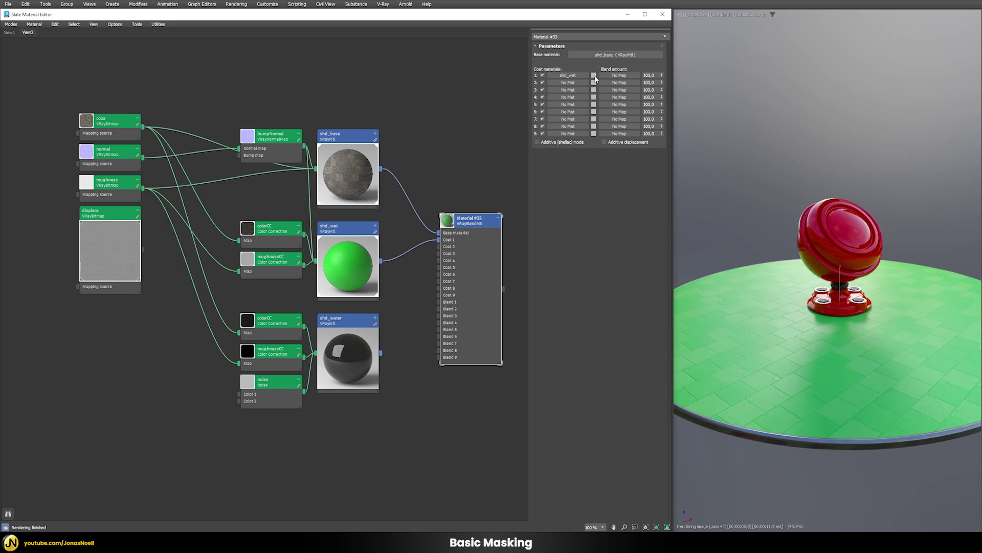
click(594, 77)
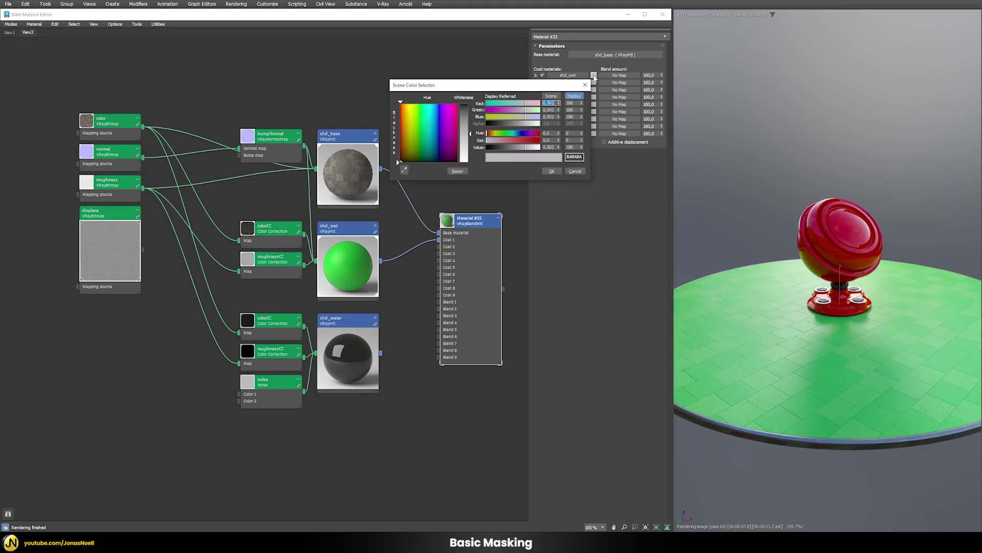
drag(524, 151, 476, 152)
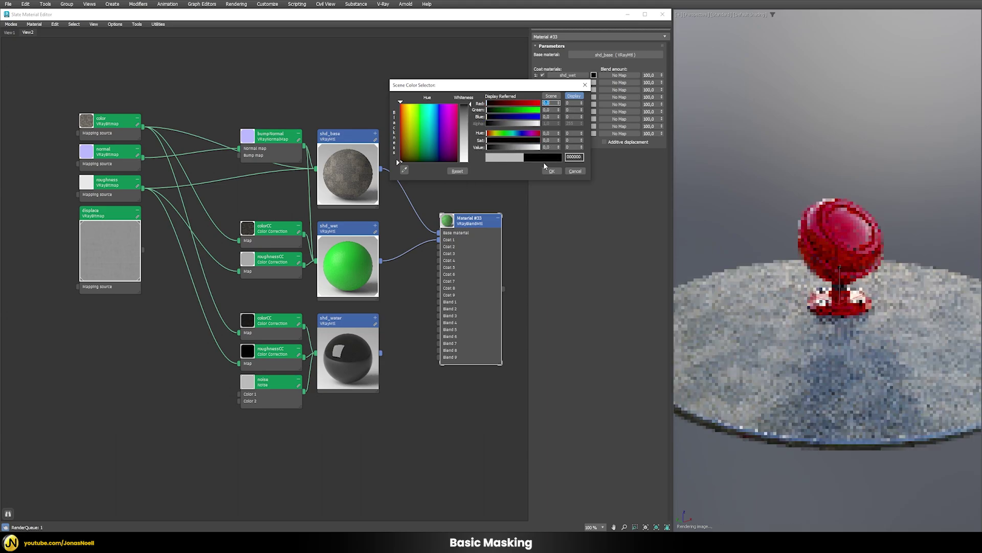
click(552, 171)
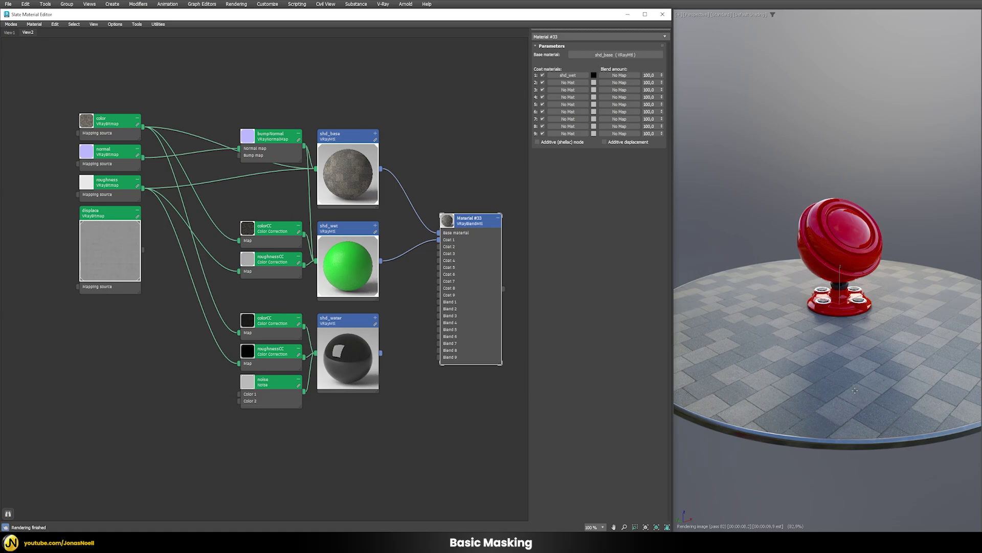
Add a Noise map and a Composite map side by side in the empty space below the existing nodes.
right_click(54, 456)
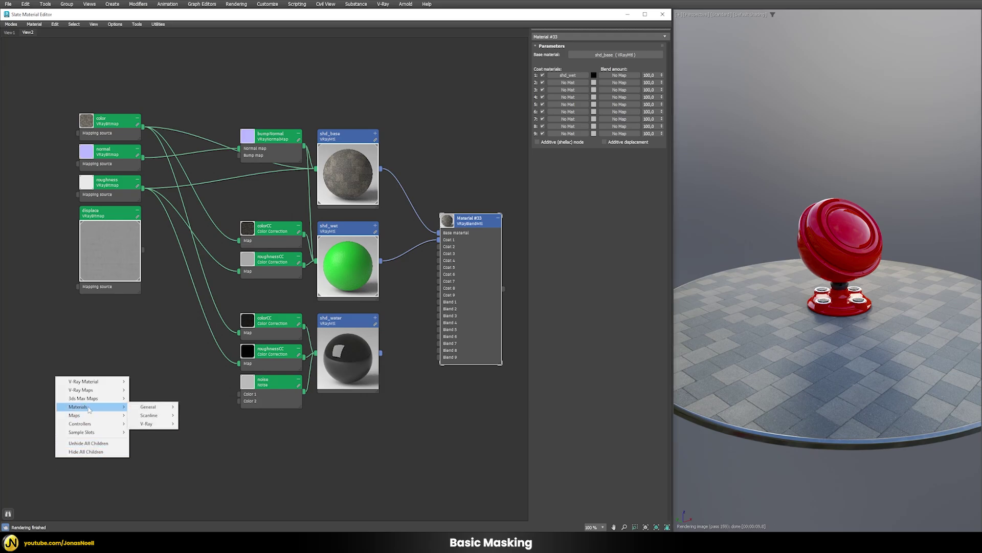
mouse_move(102, 415)
mouse_move(153, 416)
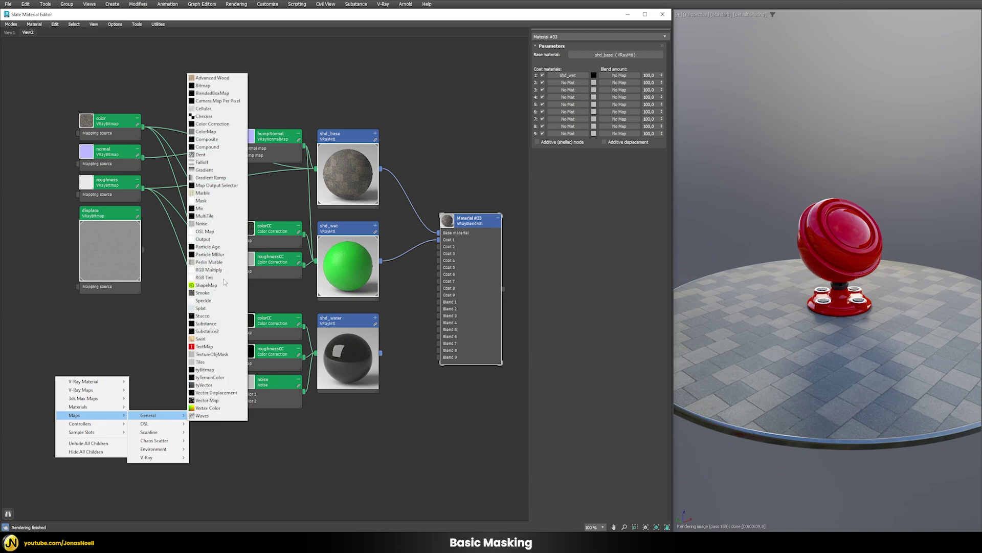
click(215, 224)
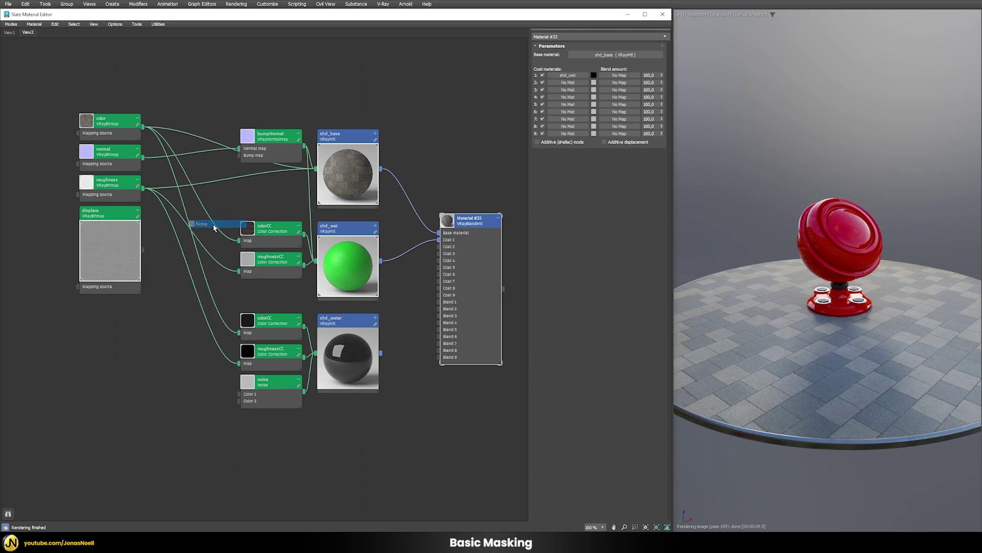
right_click(137, 448)
mouse_move(169, 487)
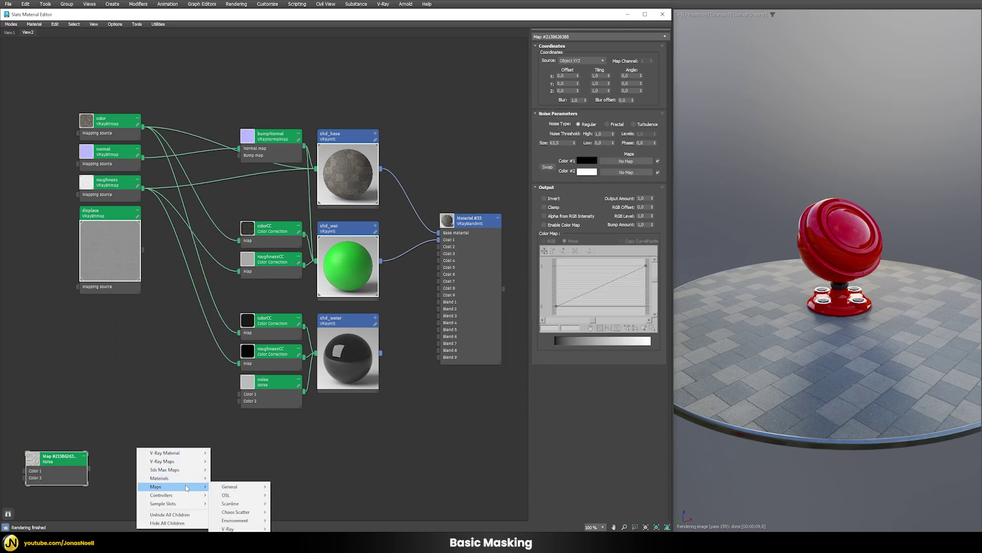
mouse_move(231, 486)
click(297, 210)
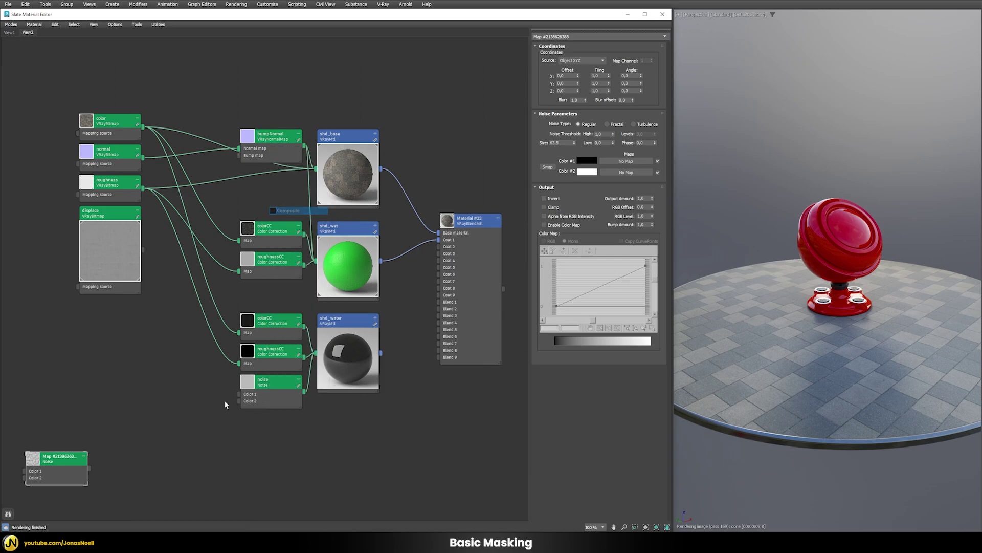
Add an Output map beside the new Composite map.
right_click(217, 462)
mouse_move(253, 411)
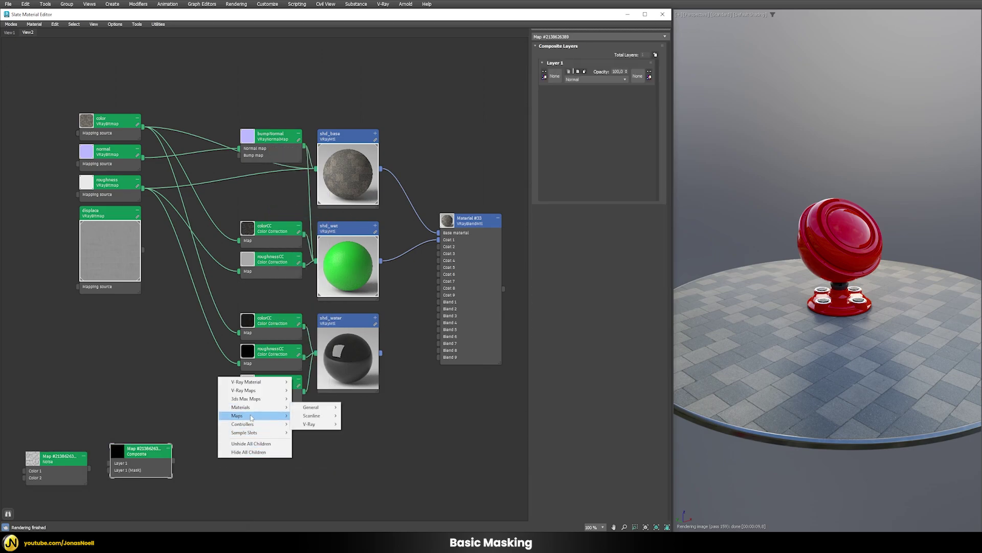
mouse_move(326, 415)
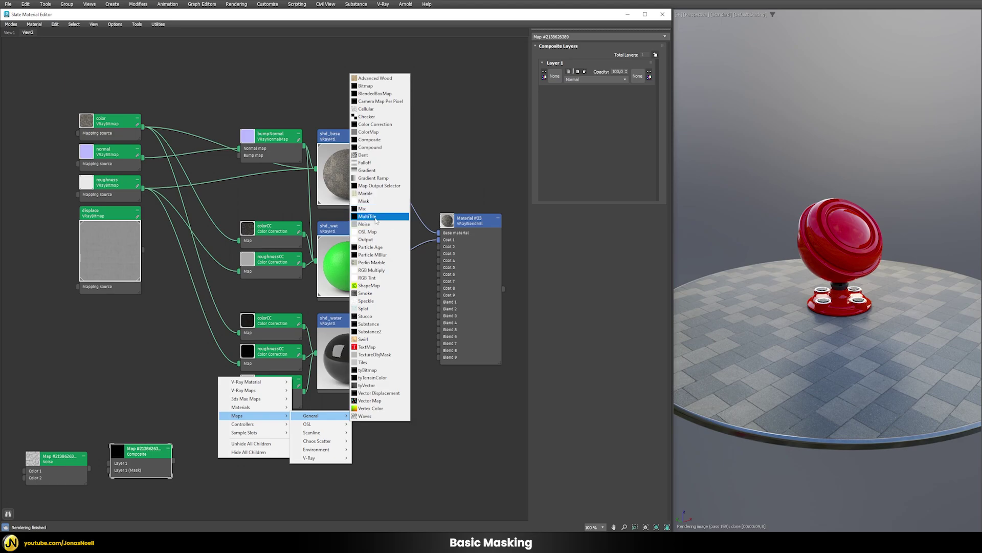
click(368, 240)
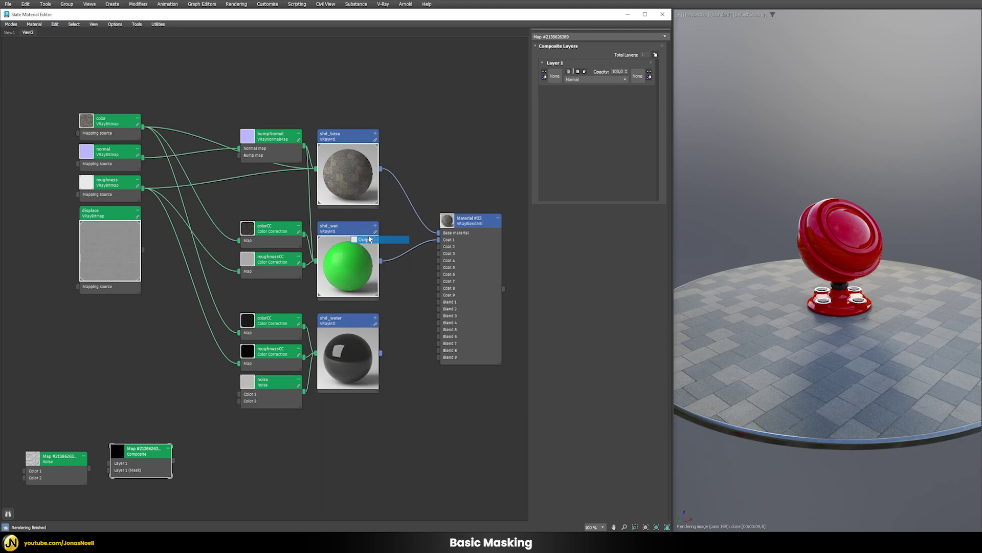
Chain the new Noise map through Layer 1 of the Composite and the Output map into Blend 1 of the blend material.
click(133, 456)
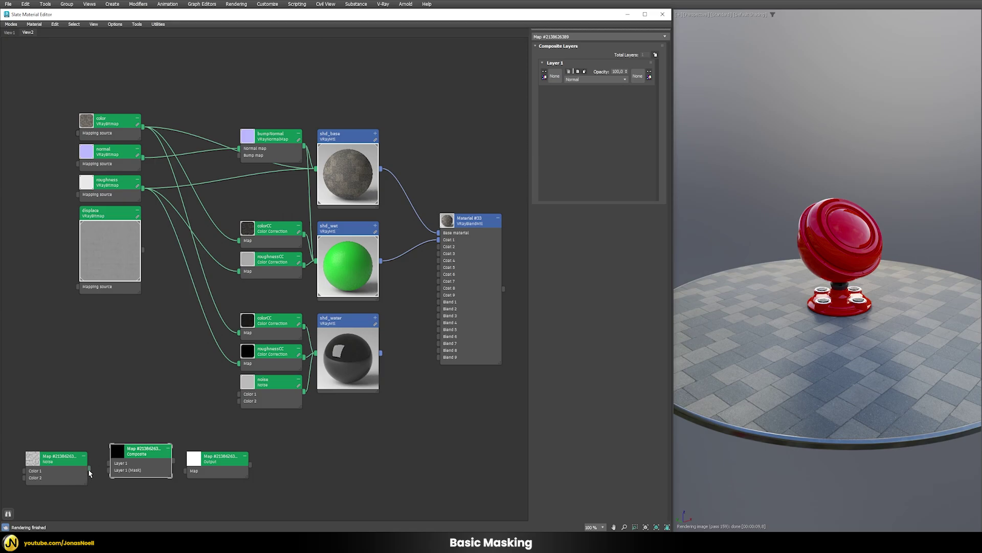
drag(89, 470, 109, 463)
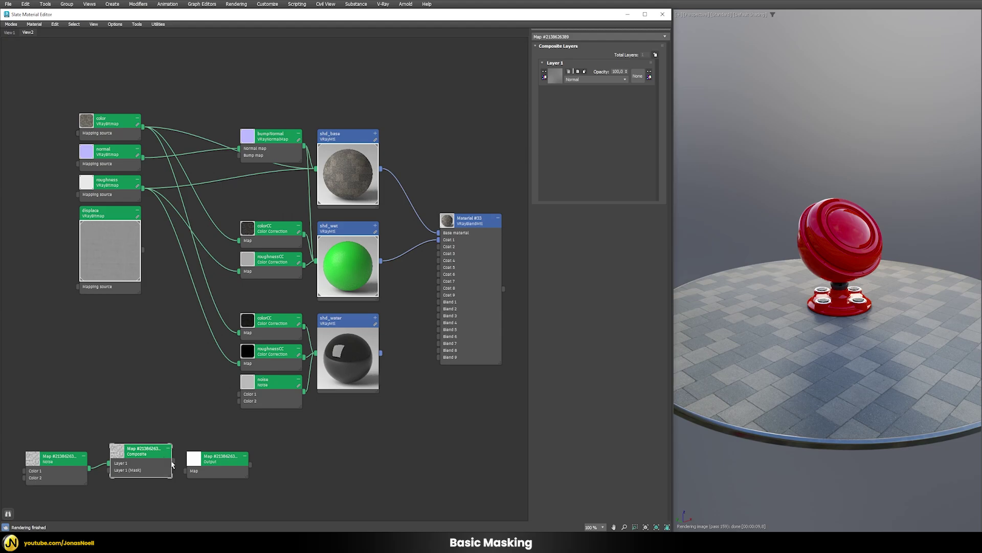
drag(173, 461, 187, 471)
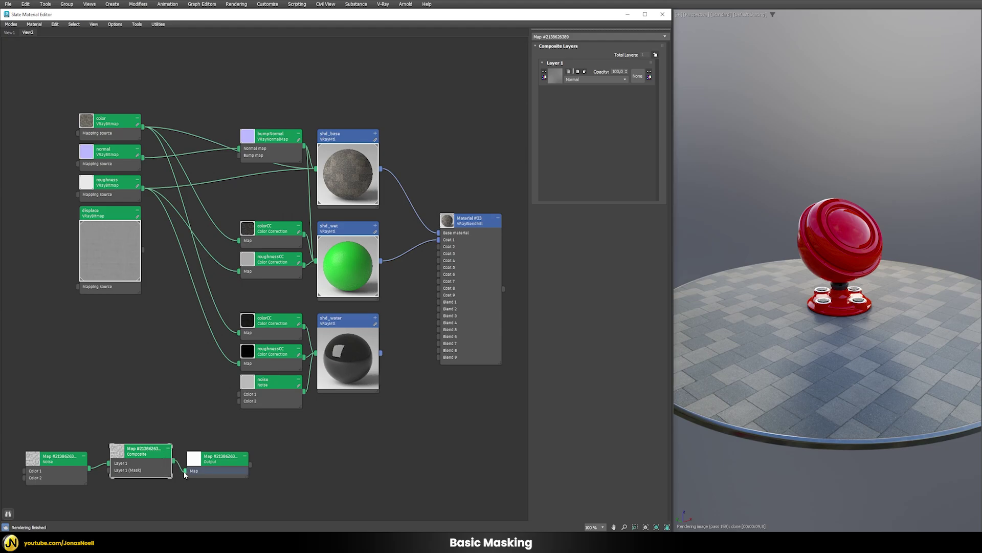
click(207, 463)
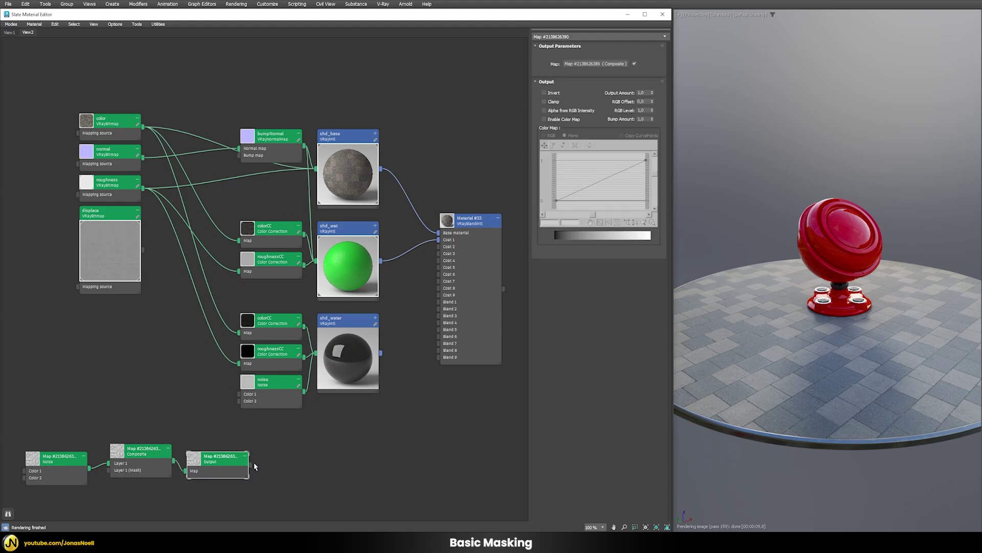
drag(252, 467, 439, 303)
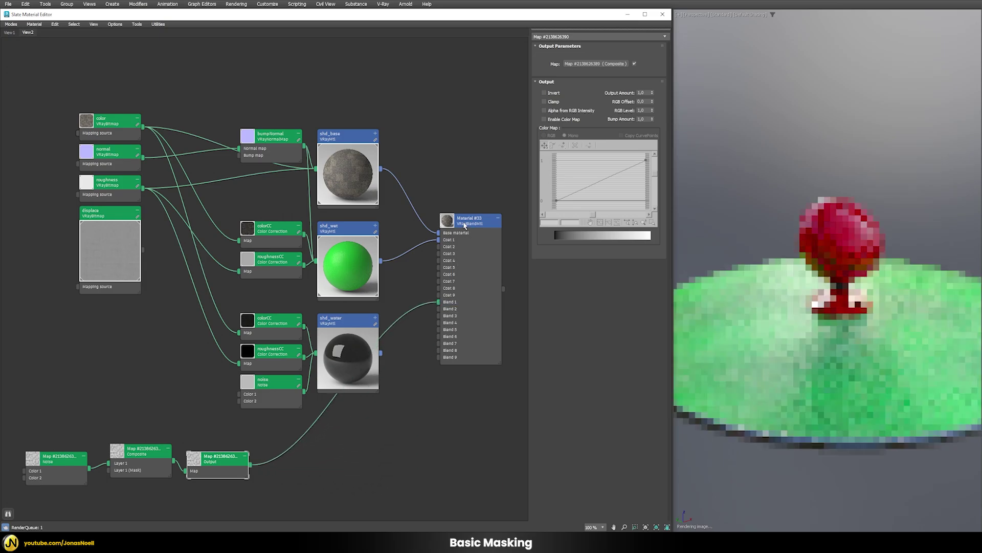
click(465, 225)
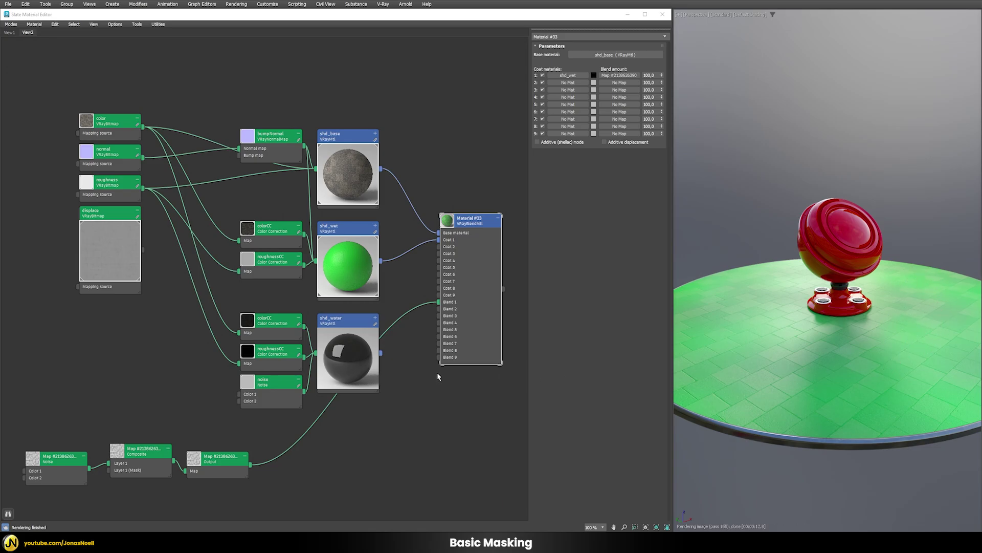
Add two points to the Output map's mono colour curve at about 0.3 and 0.73 along its length.
double_click(225, 460)
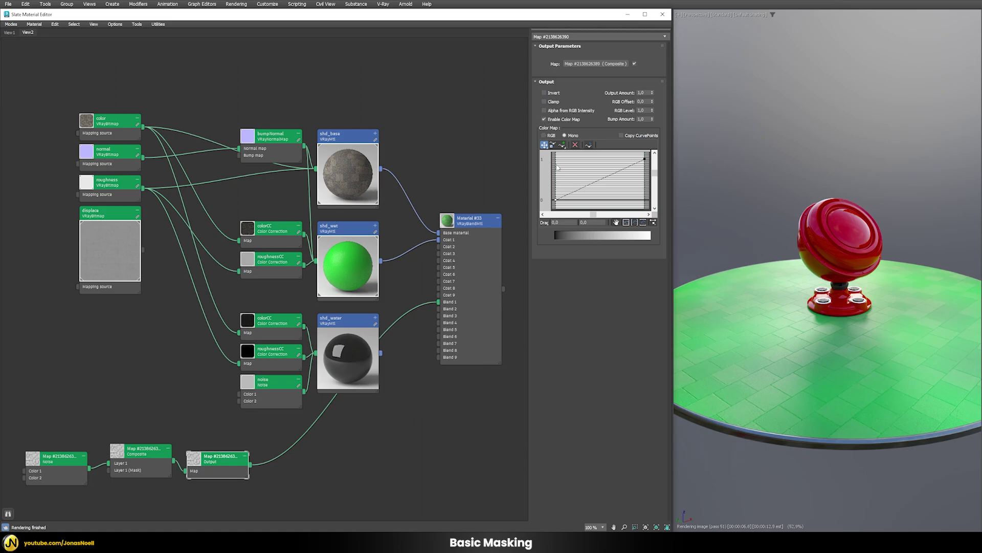
click(562, 145)
click(582, 187)
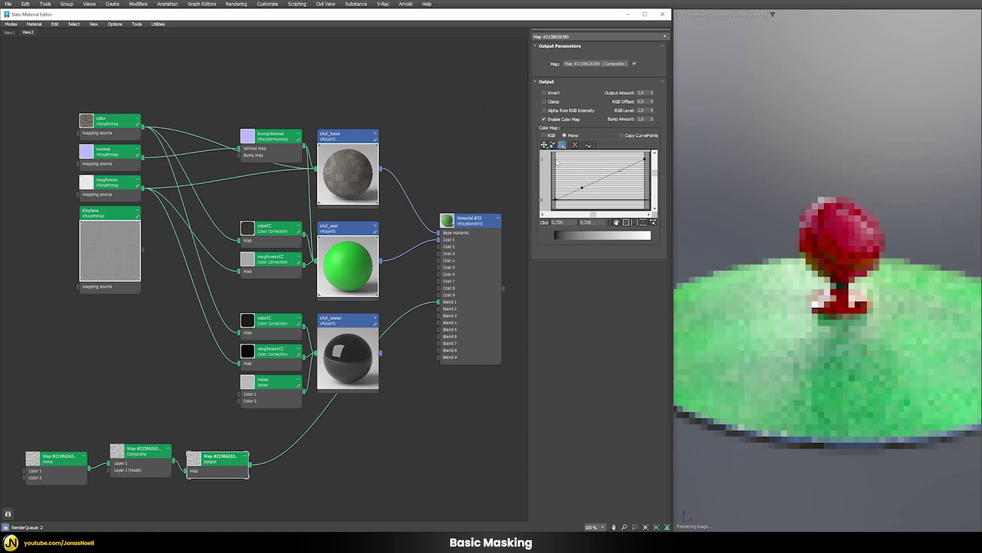
click(543, 146)
Set the output value of the curve's first inner point to 0 and the second inner point to 1.
click(583, 188)
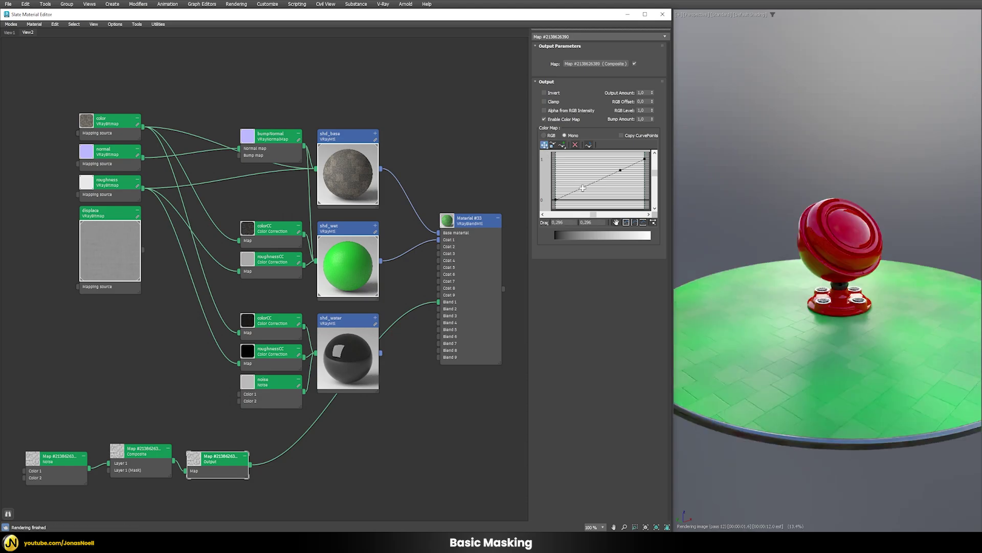
double_click(594, 222)
text(0)
key(Return)
click(620, 170)
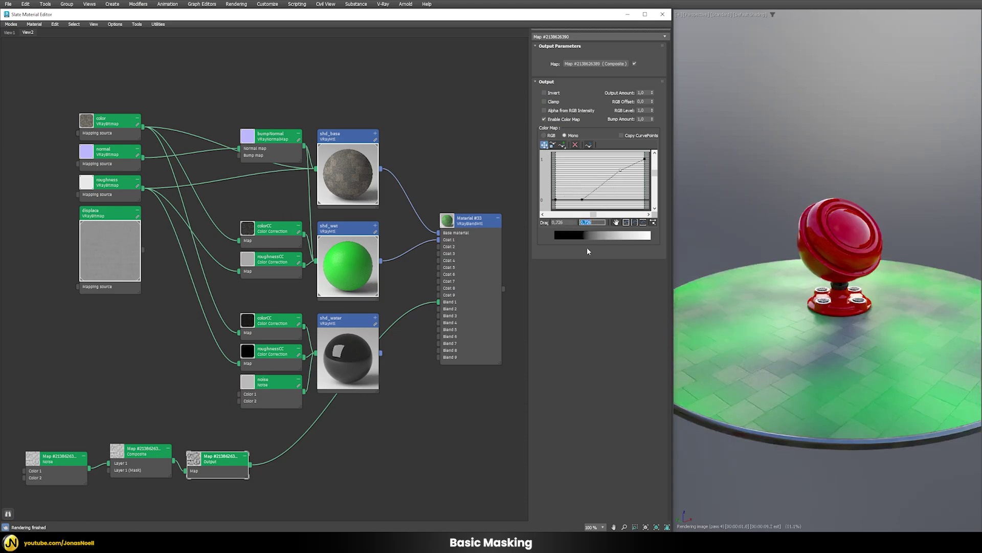
double_click(592, 222)
text(1)
key(Return)
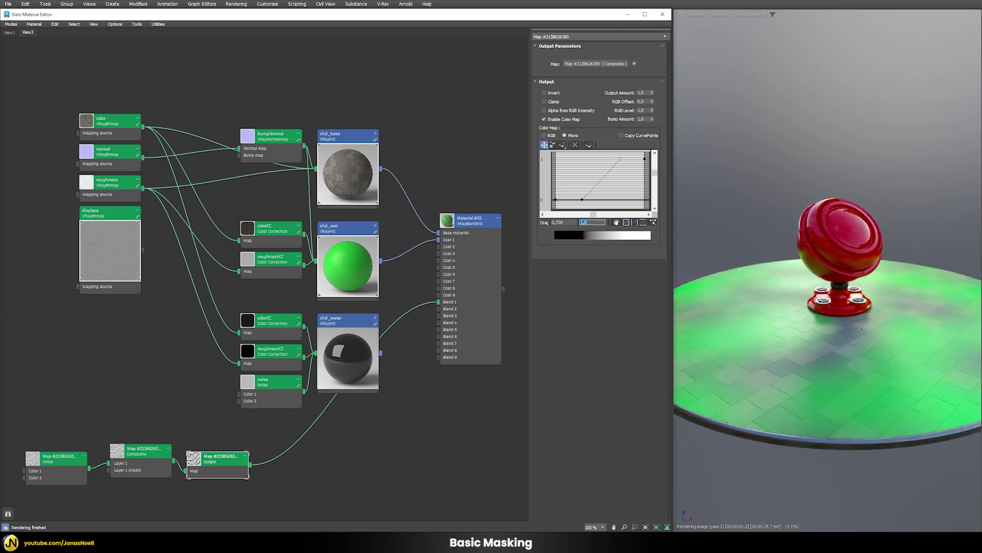
Restrict curve points to horizontal movement and slide both inner points to 0.503, forming a hard step between black and white.
drag(543, 145, 545, 160)
drag(582, 199, 595, 199)
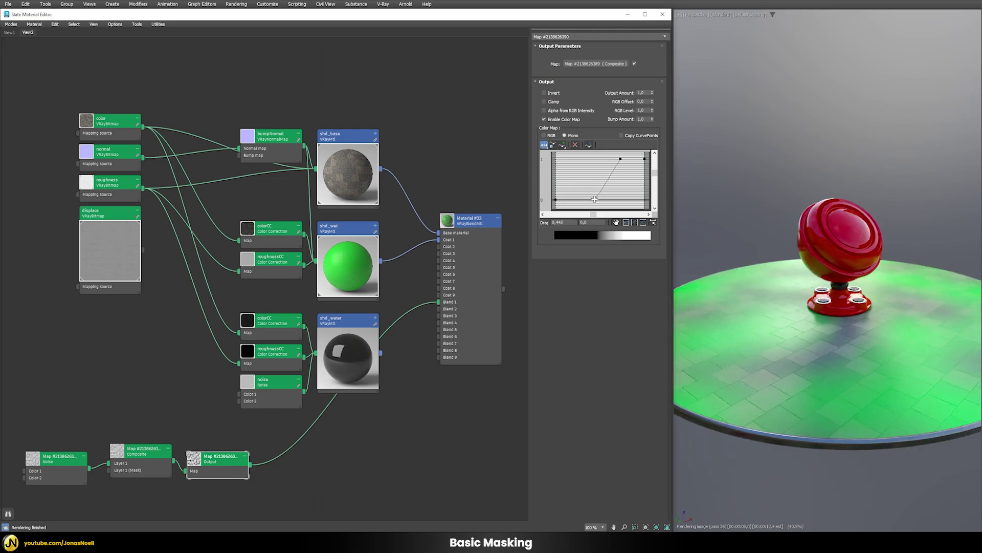
drag(621, 159, 607, 158)
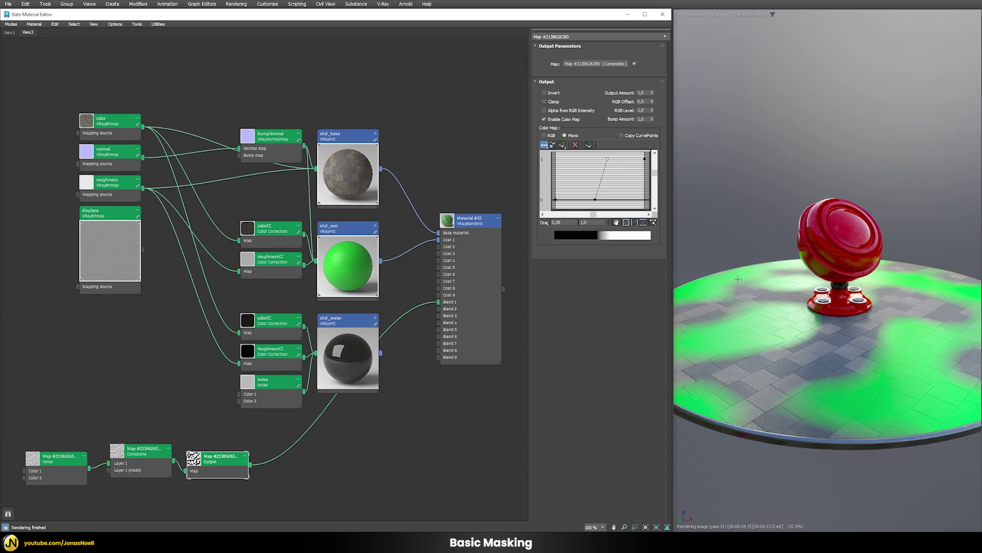
drag(595, 199, 601, 199)
drag(607, 158, 599, 159)
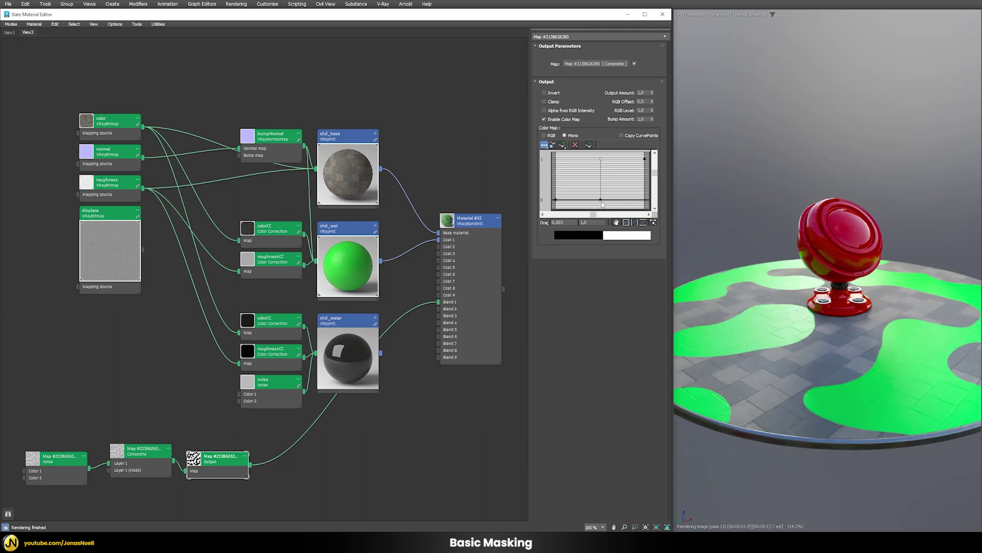
drag(601, 199, 599, 199)
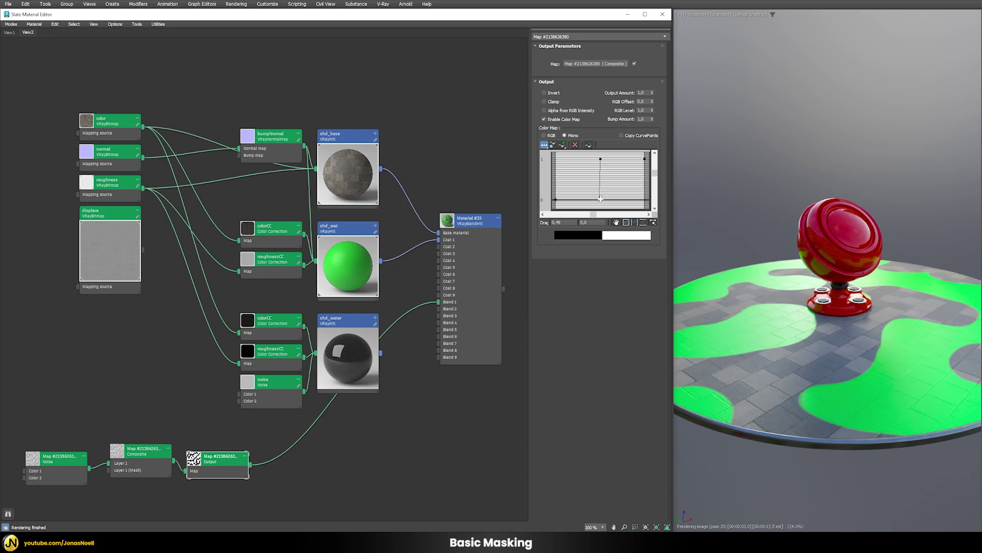
drag(601, 199, 601, 199)
drag(599, 199, 601, 199)
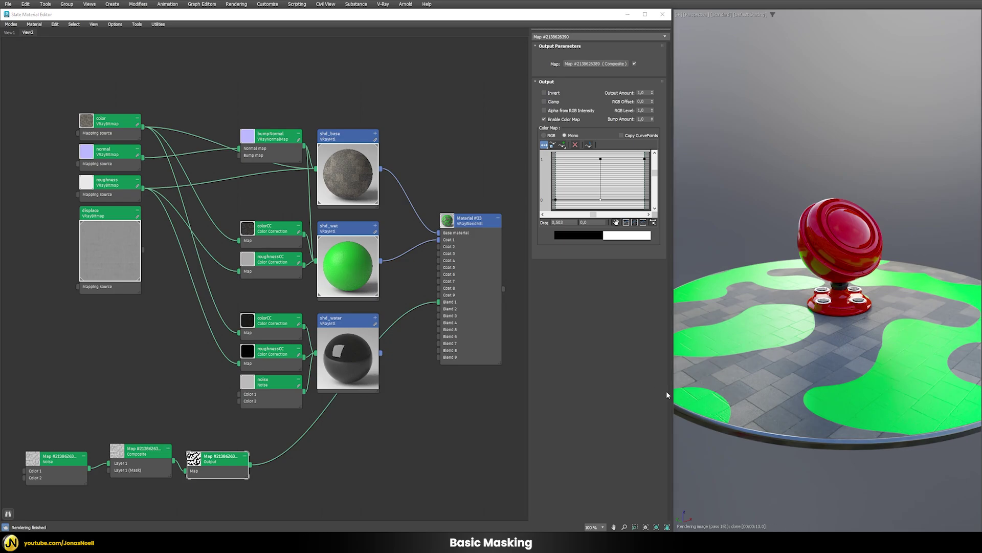
Set the mask's Noise map to the Fractal noise type with a size of 60.
double_click(67, 460)
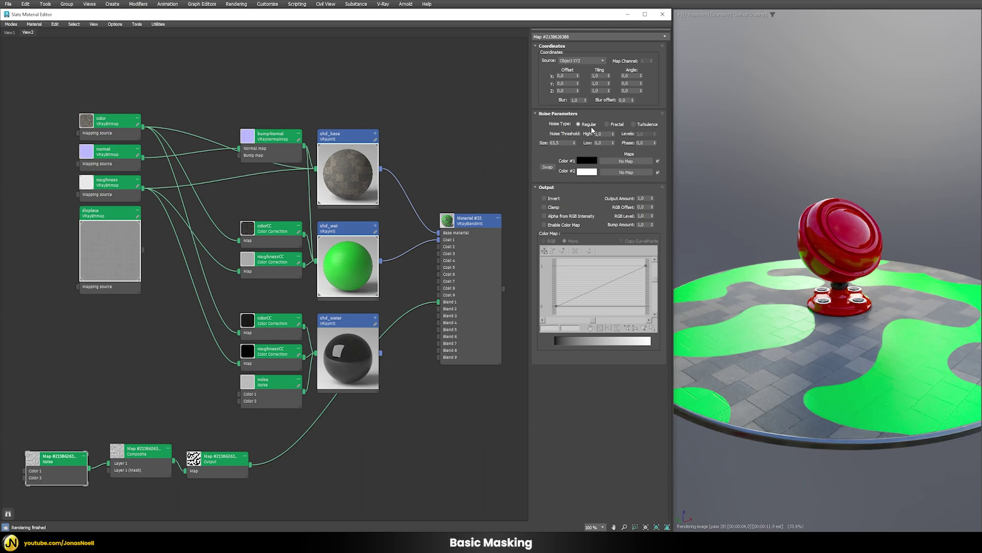
click(608, 124)
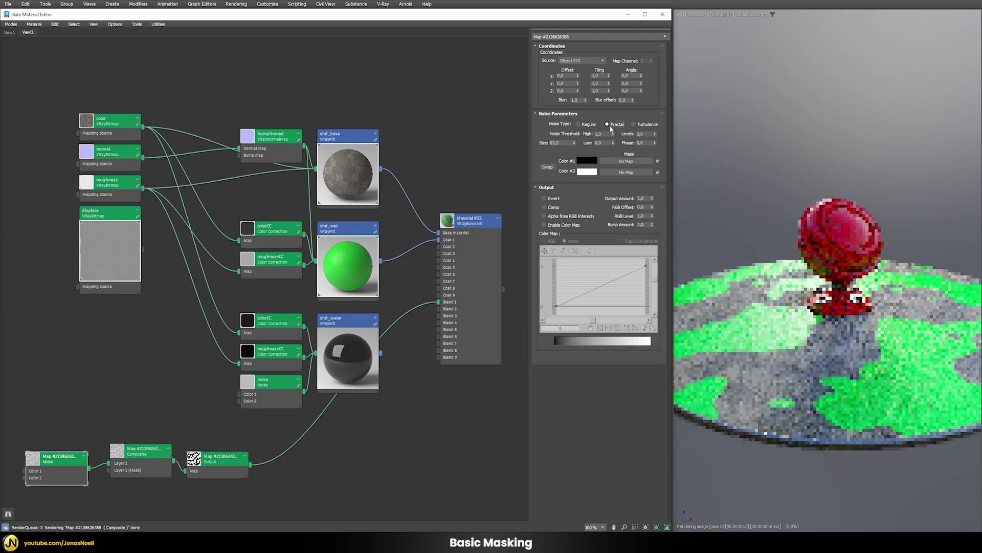
double_click(566, 142)
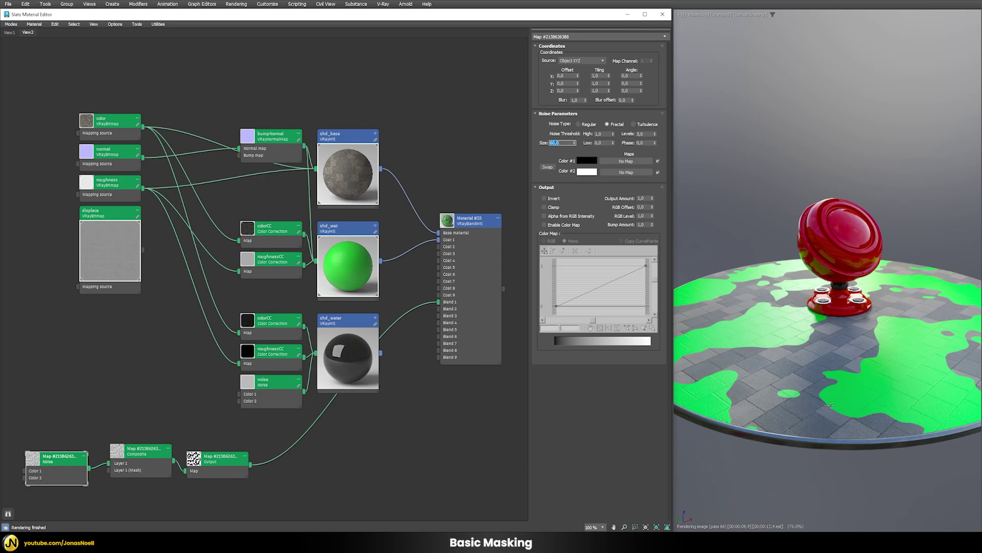
Examine the shapes and edges of the green masked areas on the rendered pavement from closer and different angles.
scroll(876, 405, up, 6)
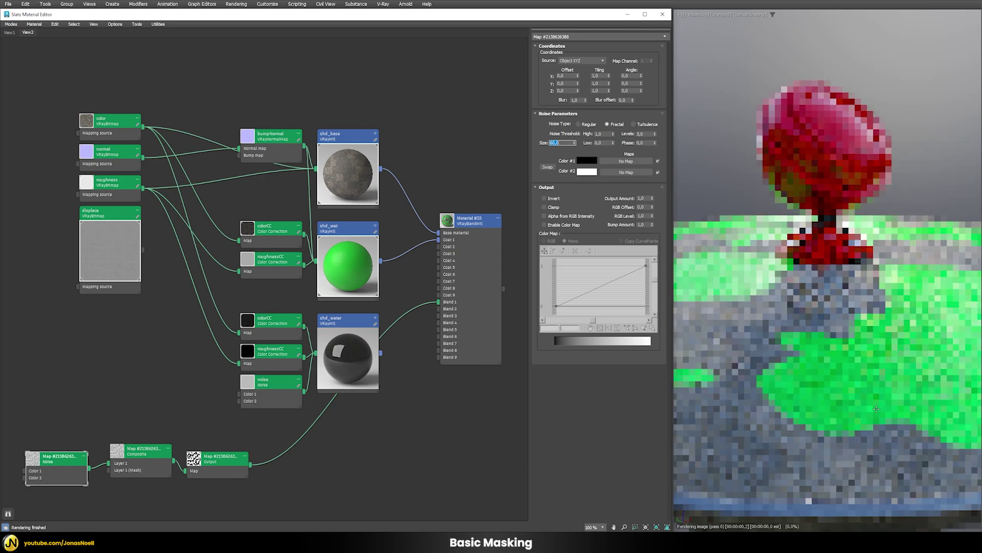
middle_drag(859, 366, 840, 296)
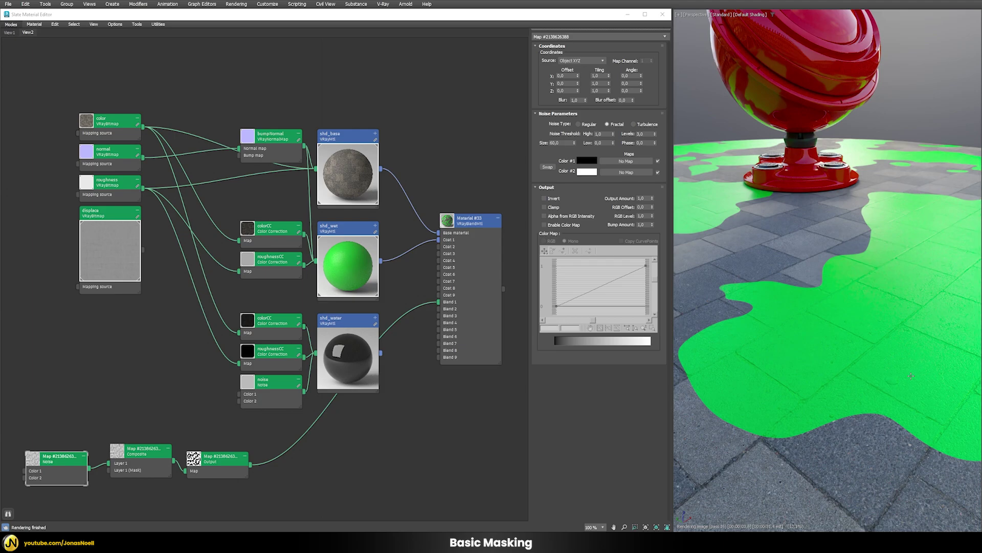
alt+middle_drag(911, 376, 870, 409)
scroll(942, 435, down, 5)
scroll(847, 406, up, 2)
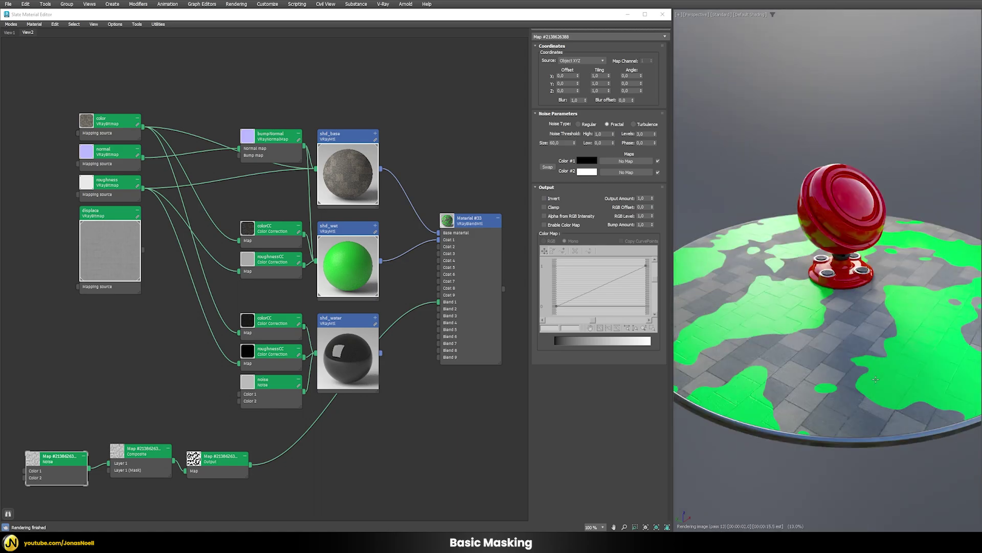
mouse_move(875, 379)
alt+middle_down()
mouse_move(903, 379)
mouse_move(888, 376)
alt+middle_up()
scroll(888, 376, up, 2)
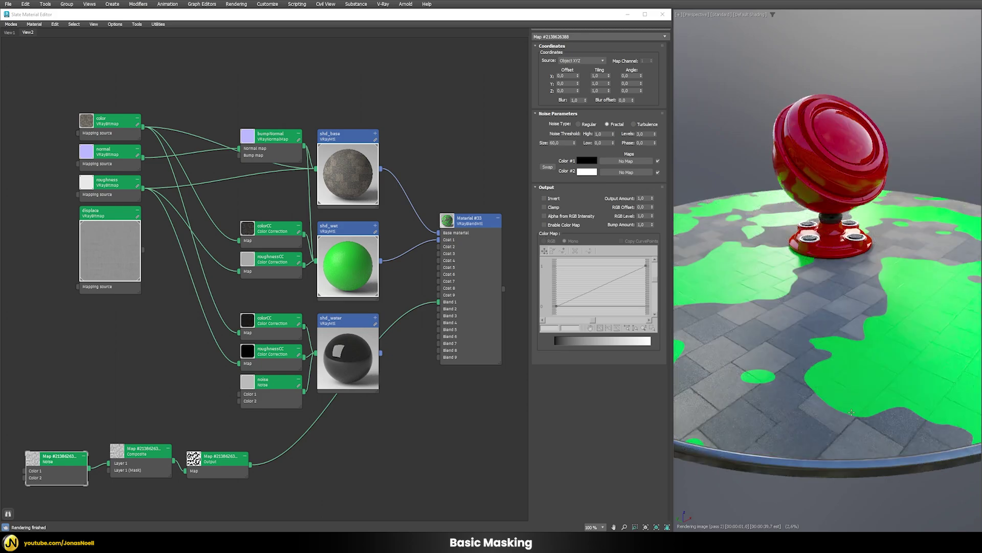
scroll(844, 389, up, 3)
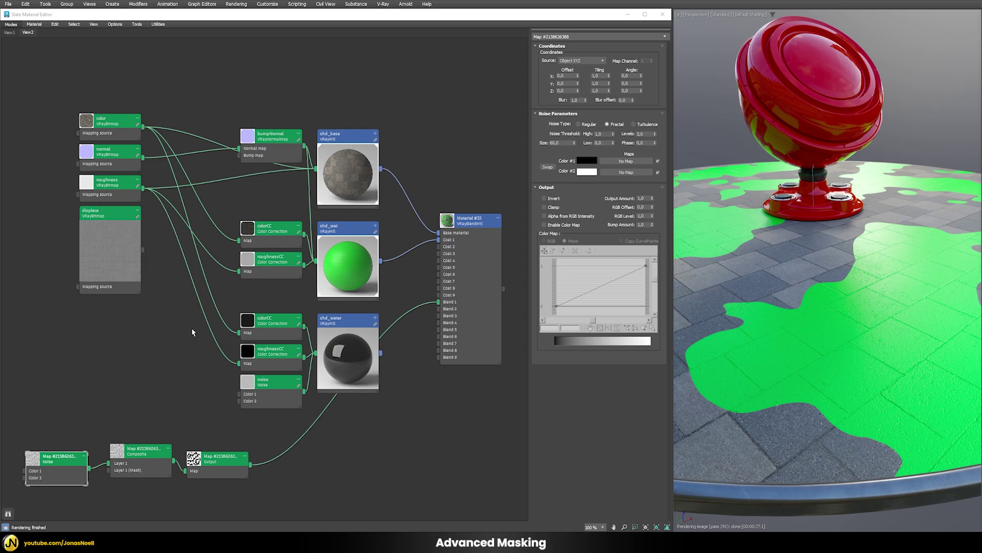
Add a second layer to the Composite map in the mask chain.
double_click(109, 258)
double_click(90, 213)
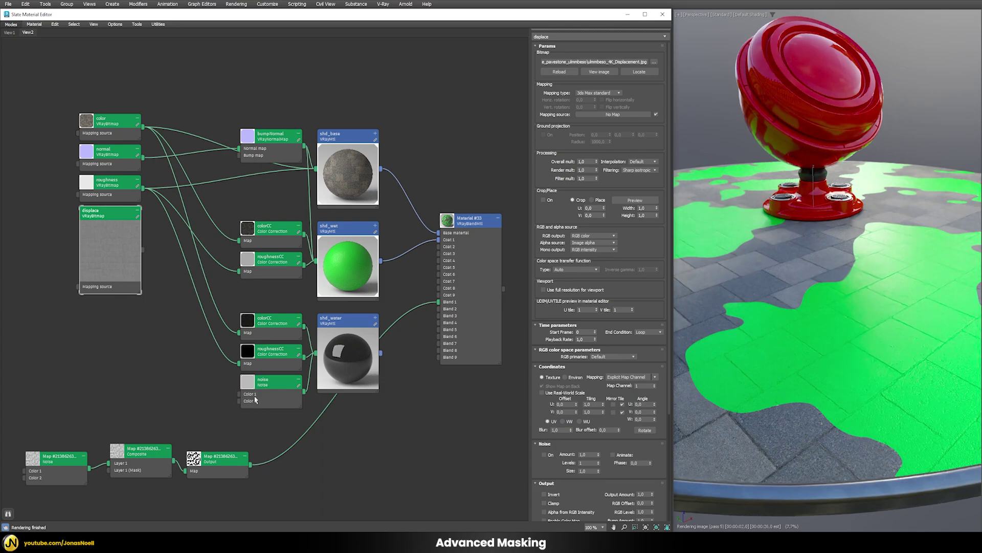
click(135, 451)
double_click(136, 451)
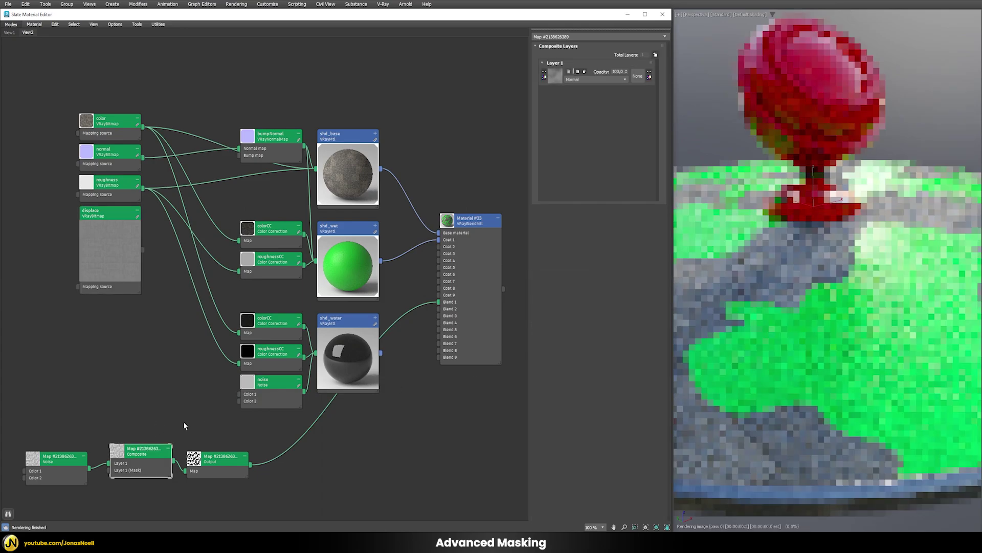
click(655, 54)
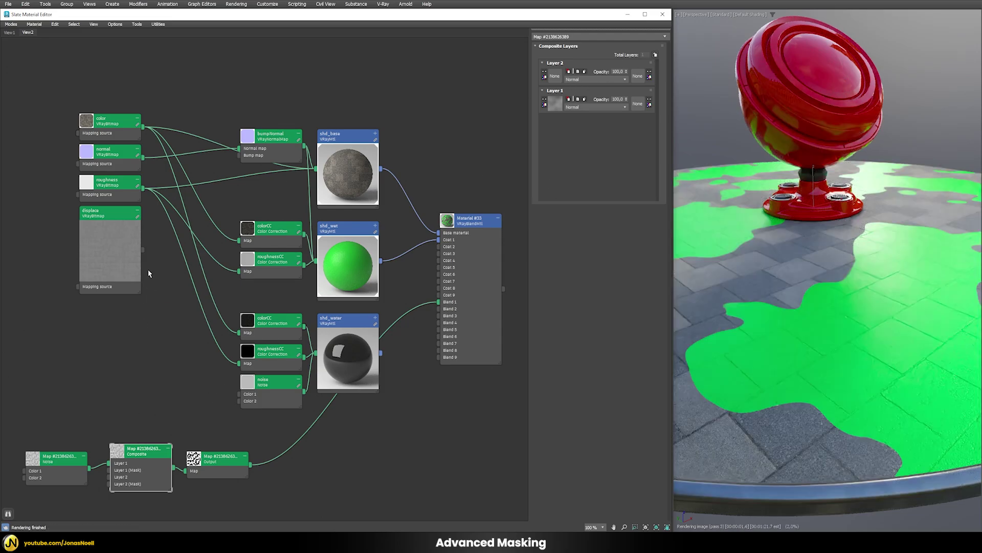
Feed the displace bitmap through a new Color Correction map with Advanced lightness into Layer 2 of the Composite.
drag(143, 249, 170, 343)
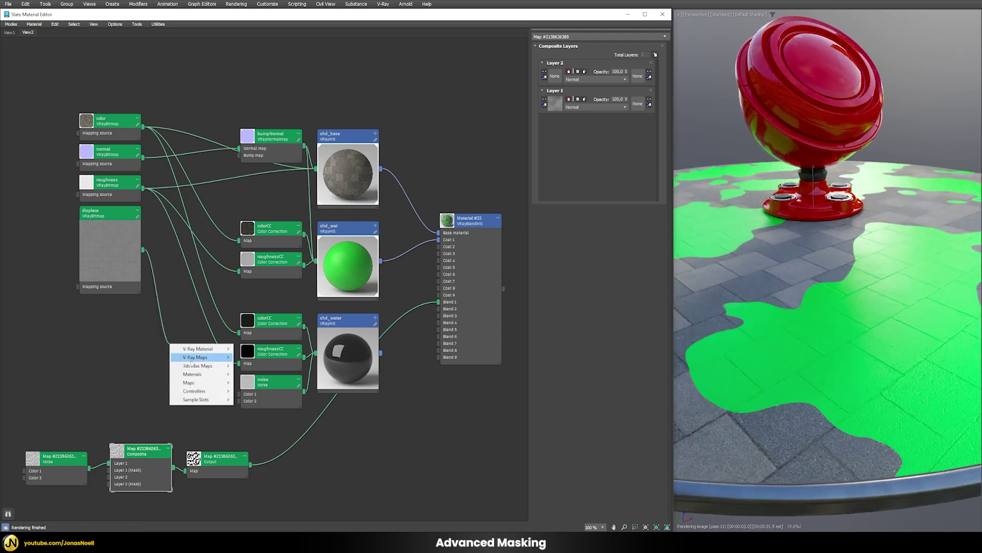
mouse_move(194, 383)
mouse_move(252, 383)
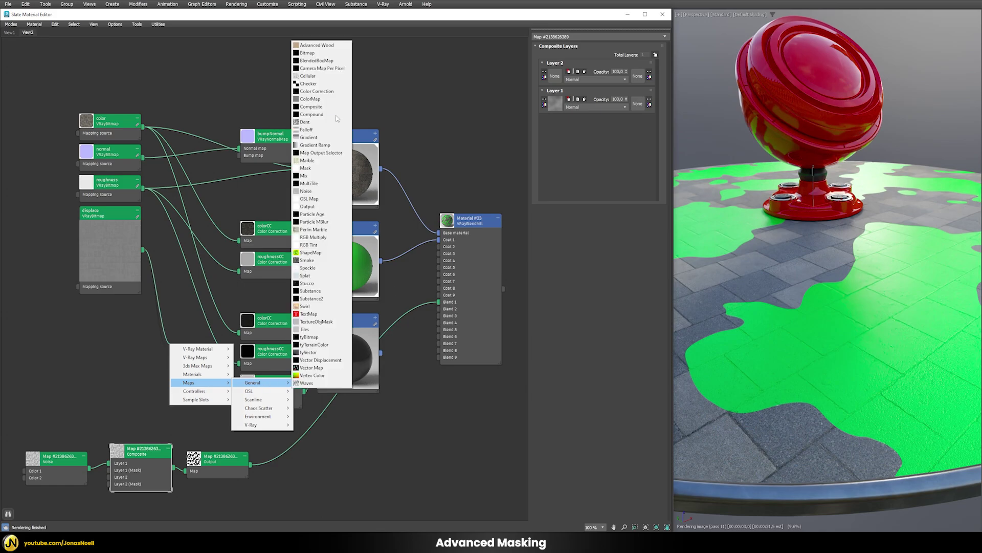
click(319, 92)
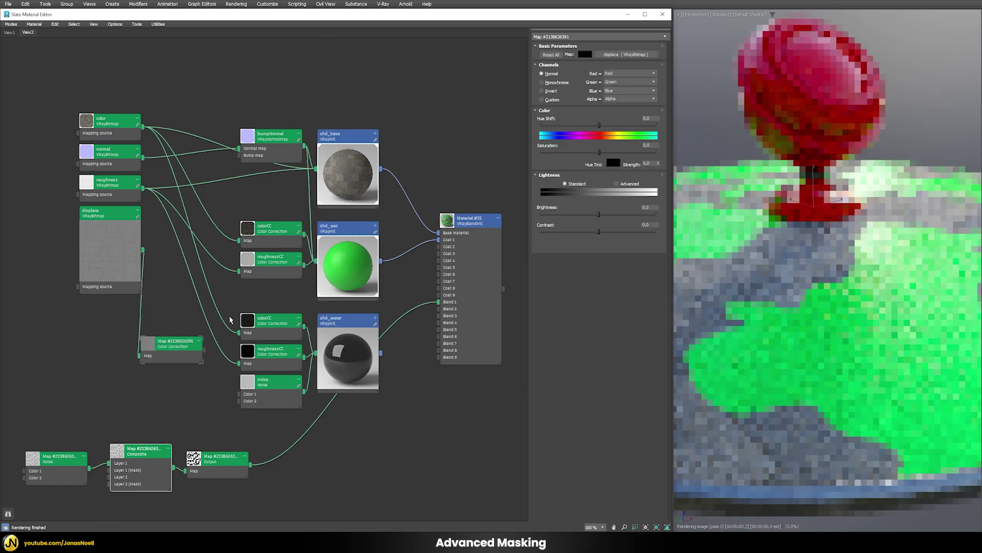
click(620, 185)
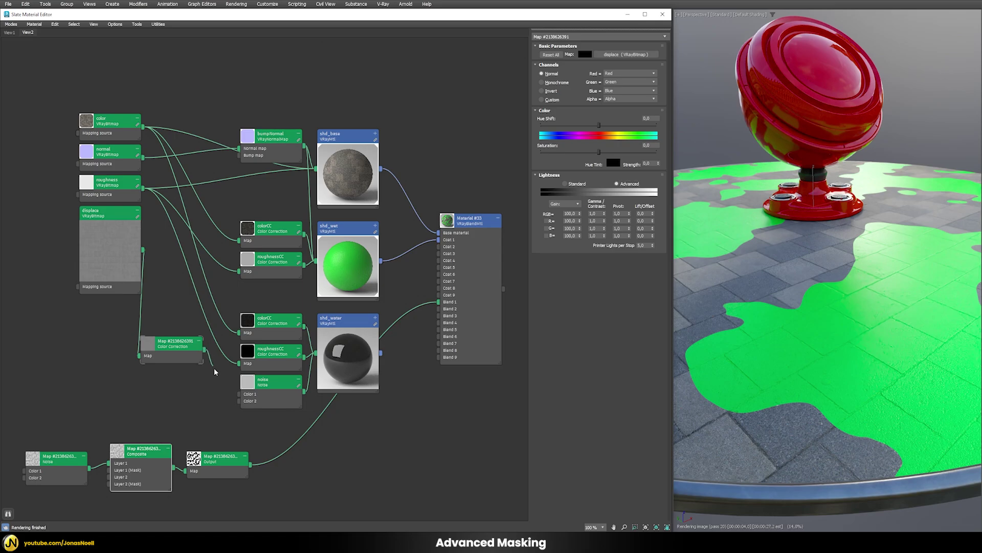
drag(204, 349, 111, 478)
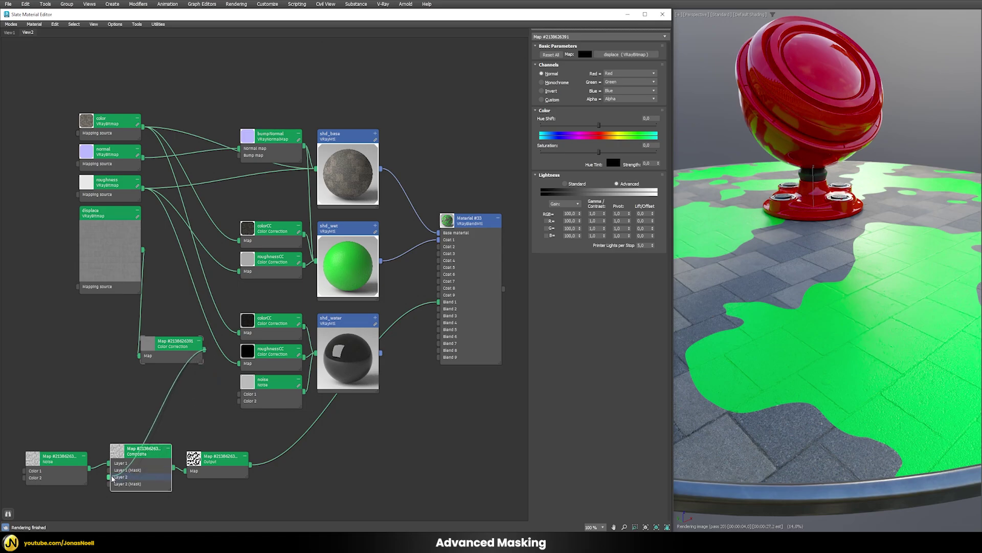
Set the Composite's Layer 2 blending mode to Overlay and check the masked patches on the rendered pavement.
double_click(138, 451)
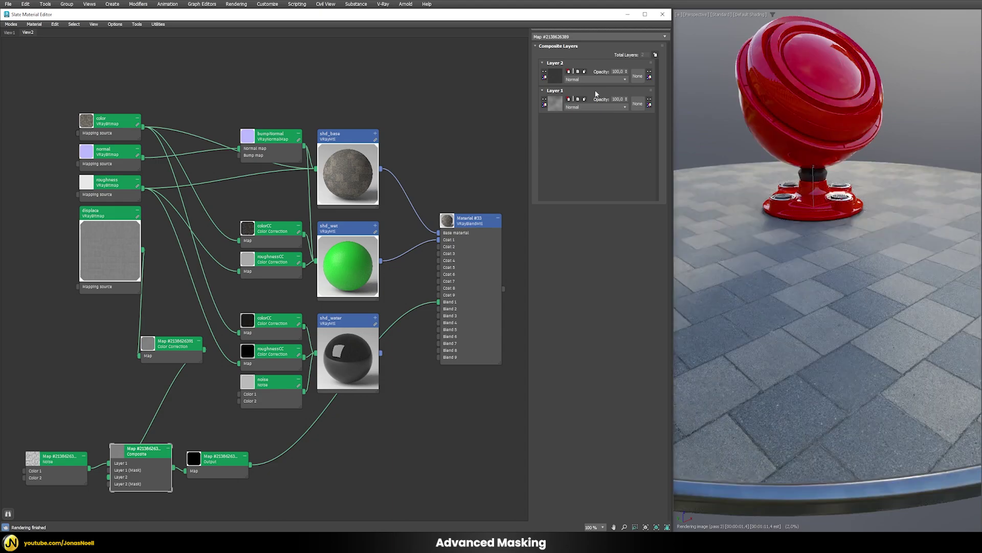
click(573, 81)
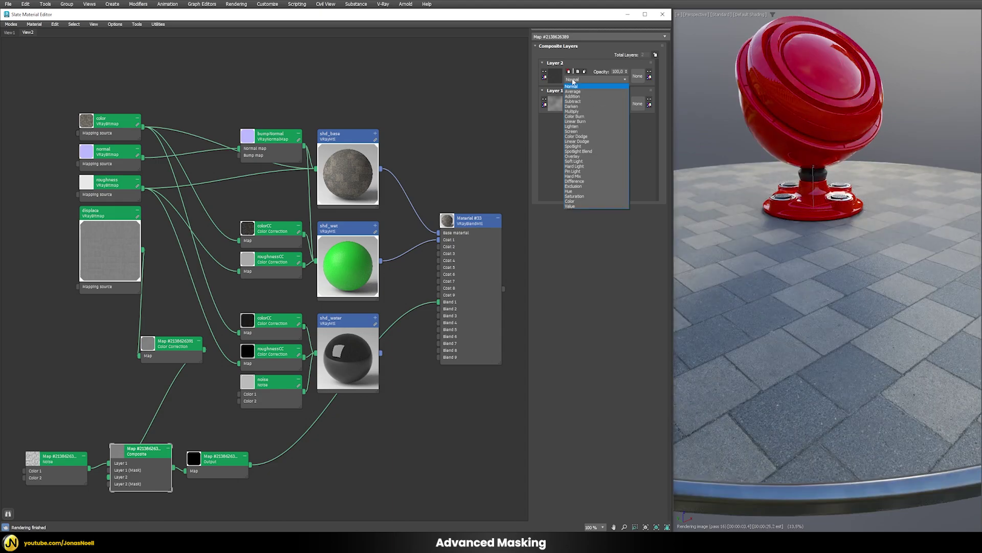
click(576, 156)
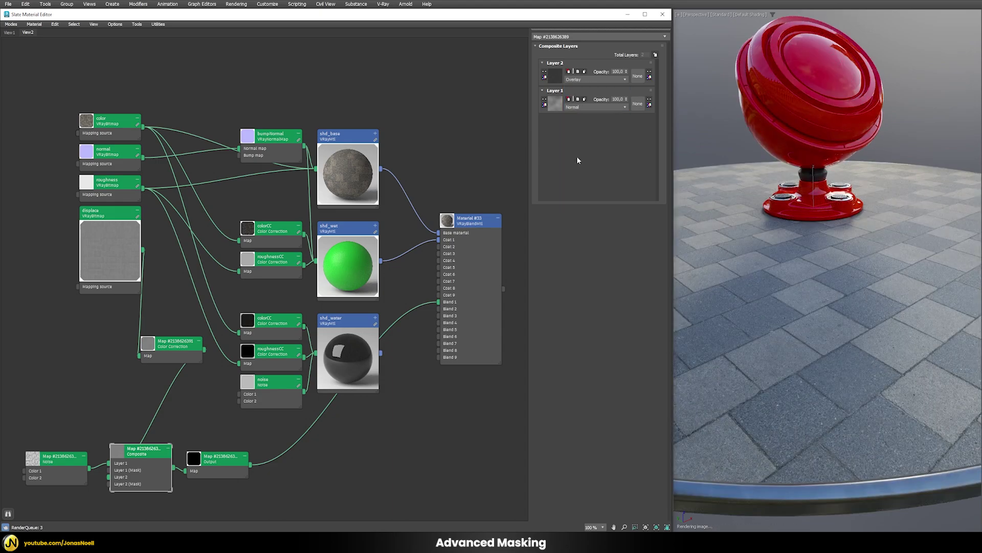
scroll(919, 327, up, 6)
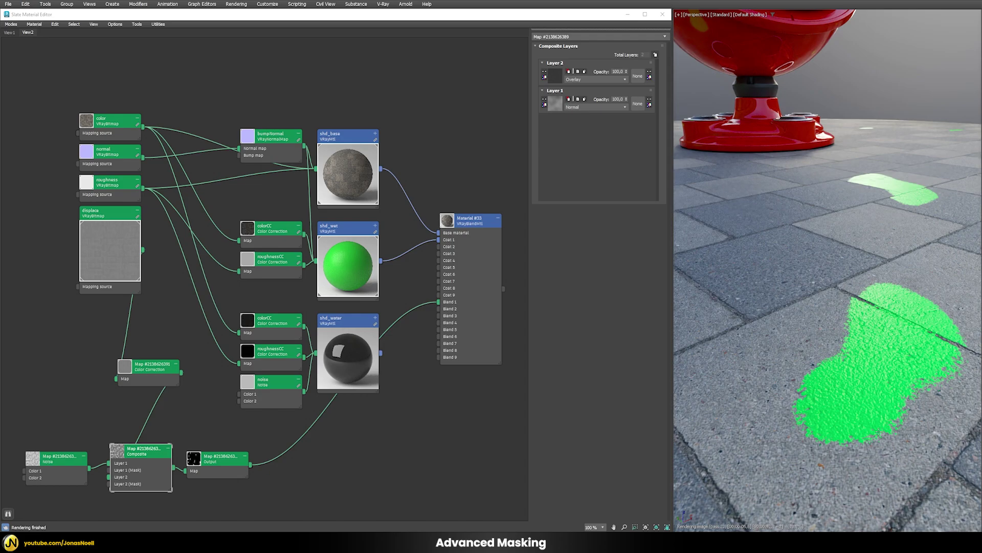
scroll(811, 407, down, 5)
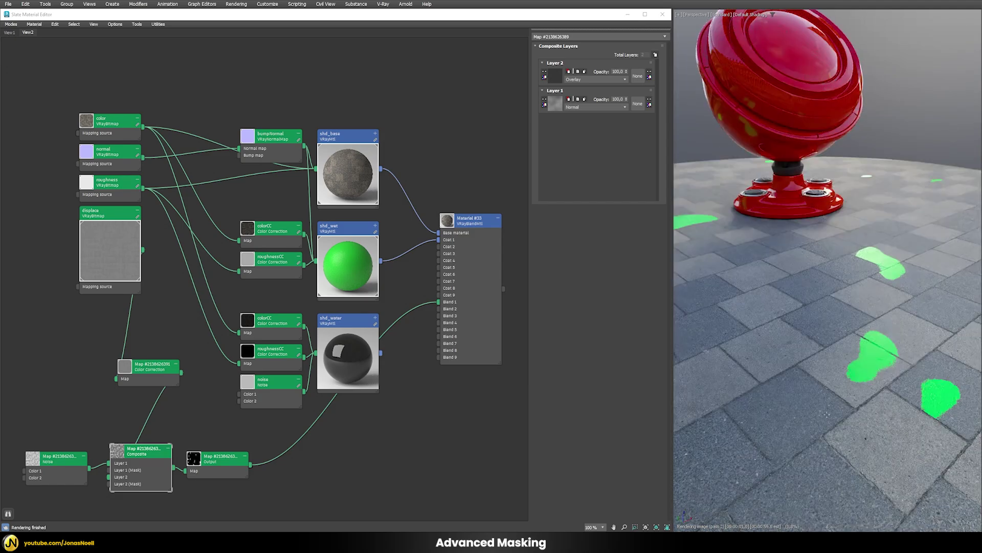
scroll(844, 394, down, 2)
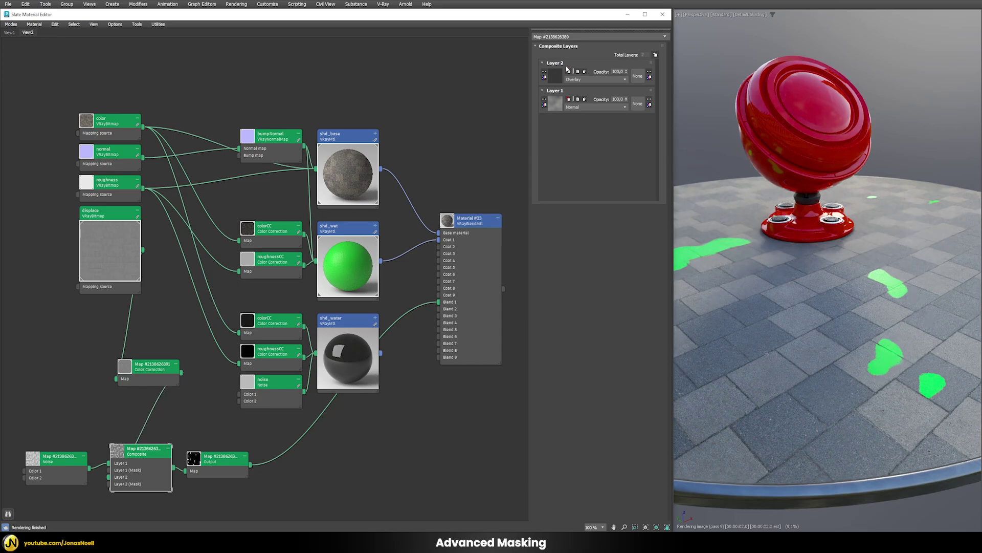
Set Layer 2's opacity to 0 and back to 100 to compare the mask without and with the displacement layer.
double_click(618, 72)
text(0)
key(Return)
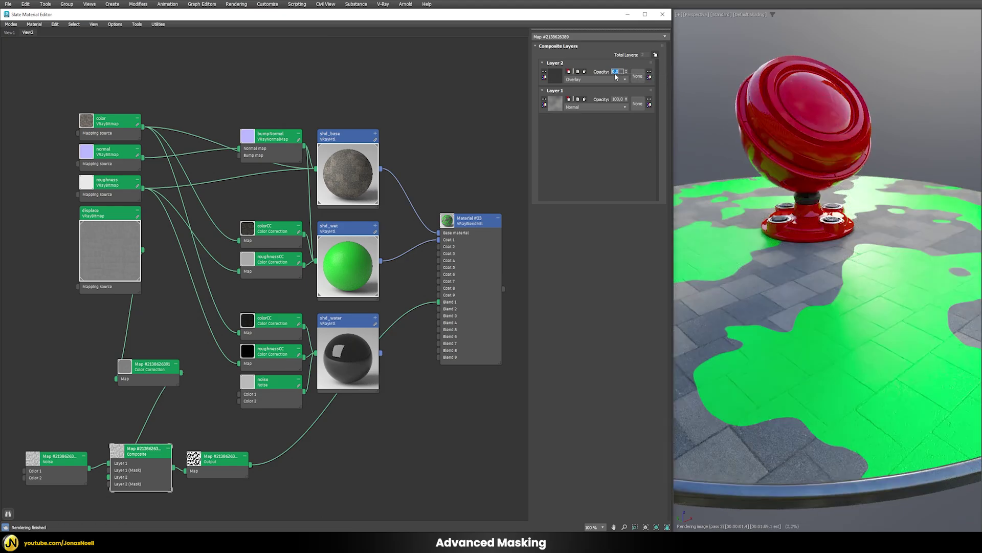
text(100)
key(Return)
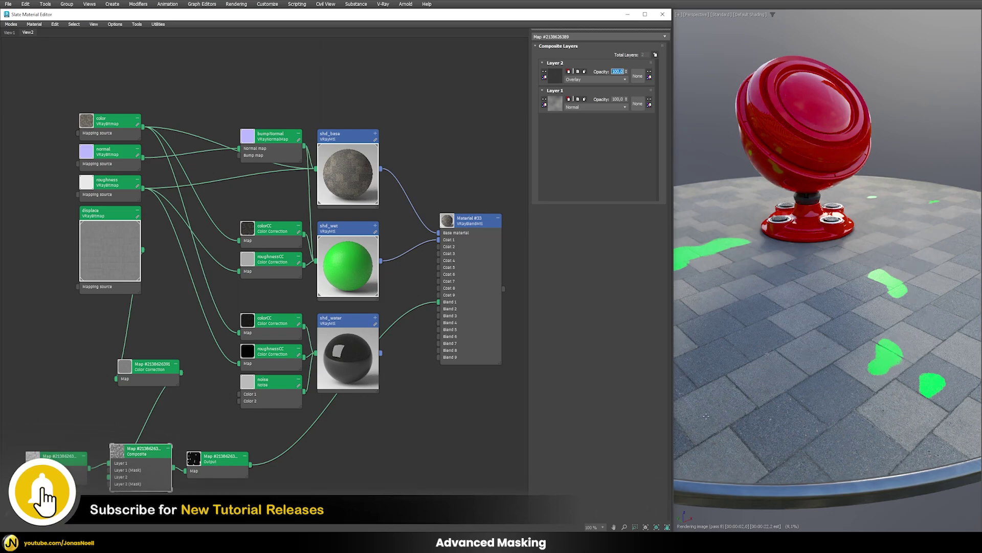
Set the RGB gain to 225 in the Color Correction map fed by the displace bitmap.
double_click(154, 372)
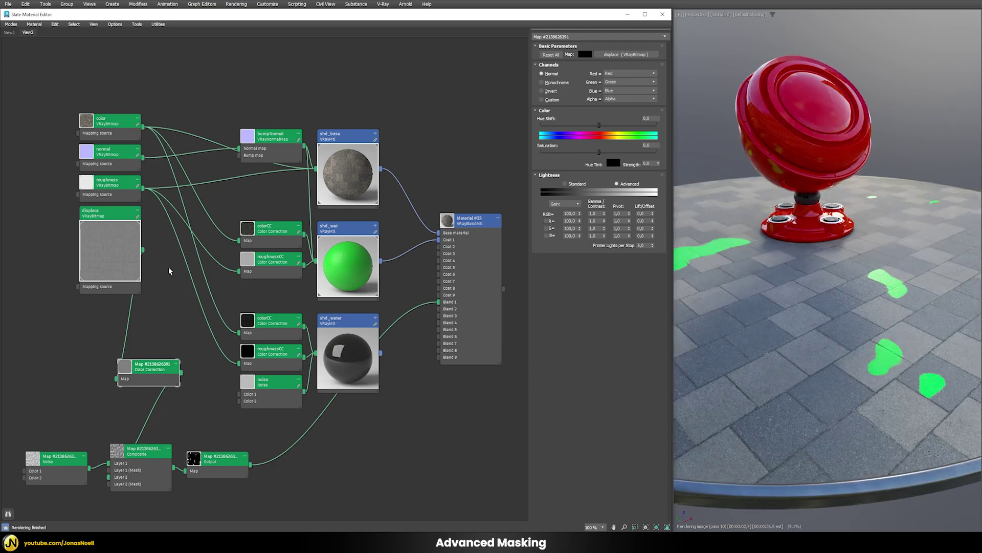
double_click(574, 213)
text(225)
key(Return)
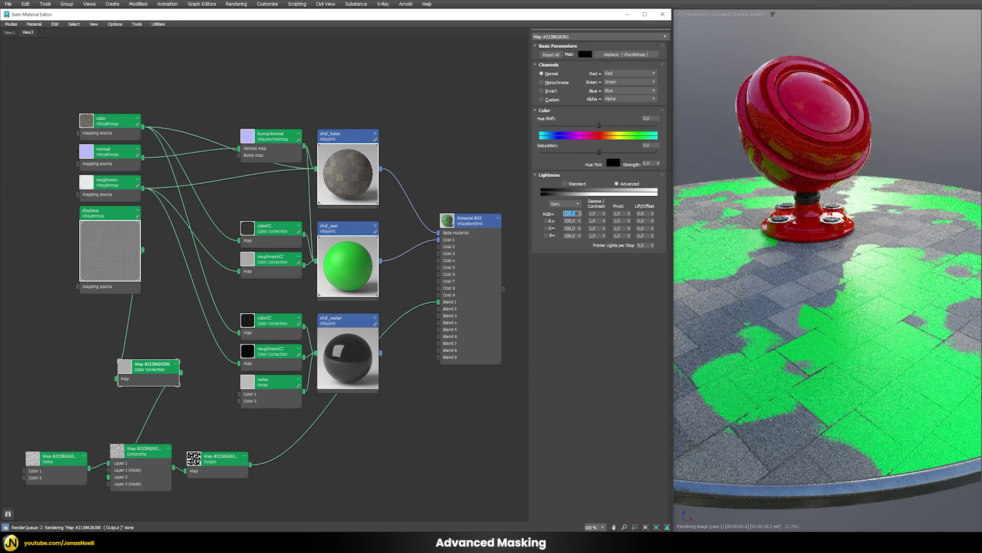
Compare the mask with the Composite's Layer 2 opacity at 0 and back at 100, and inspect the patch edges on the pavement up close.
click(131, 454)
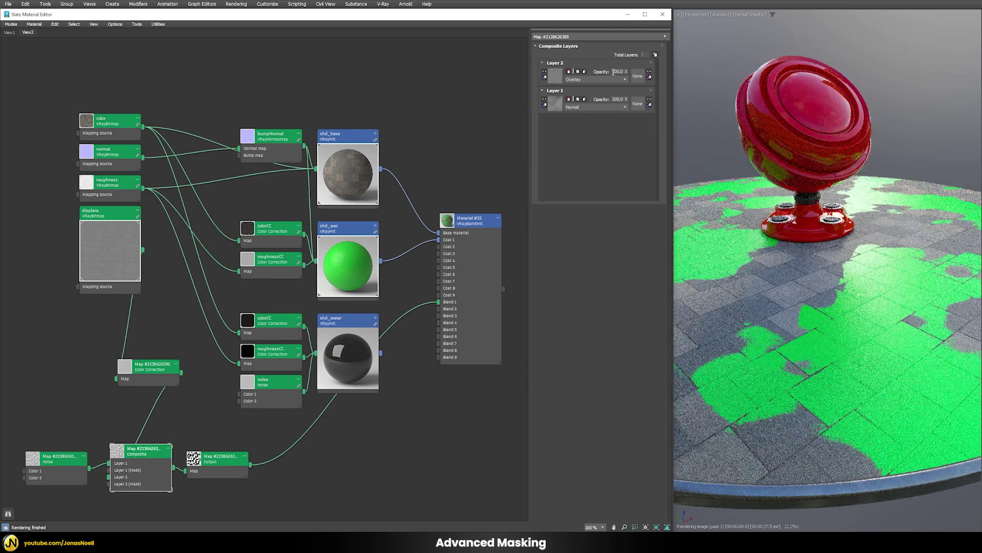
double_click(617, 71)
text(0)
key(Return)
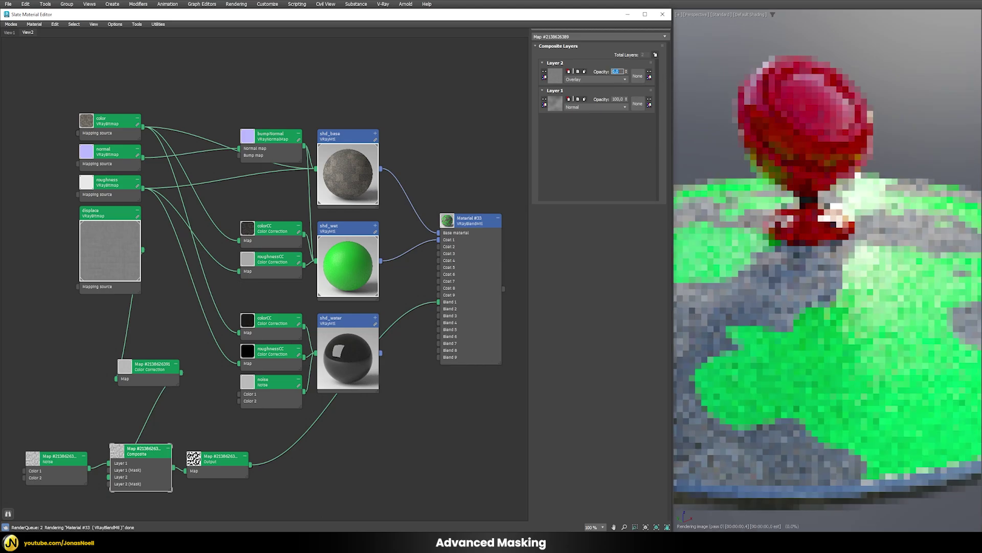
text(10)
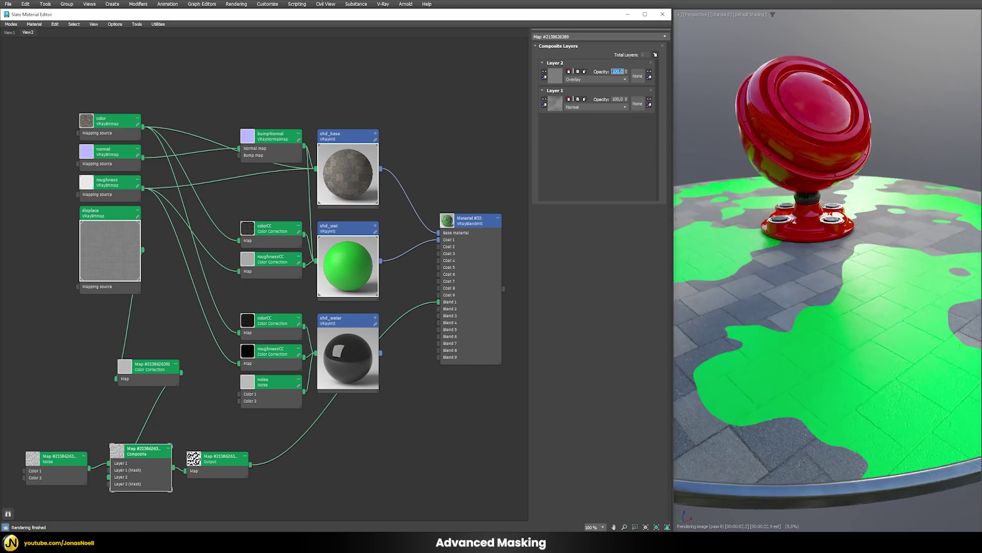
scroll(824, 376, up, 10)
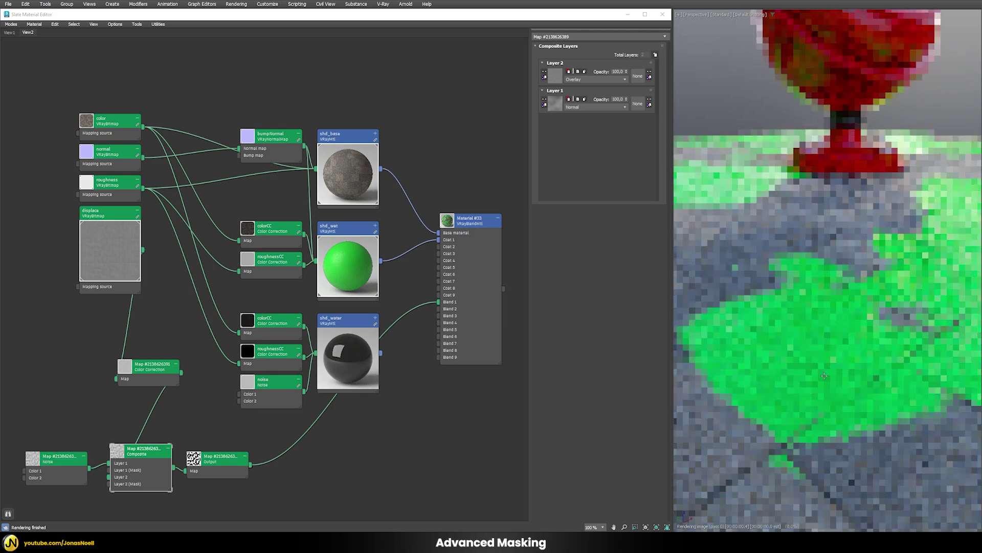
scroll(877, 401, up, 1)
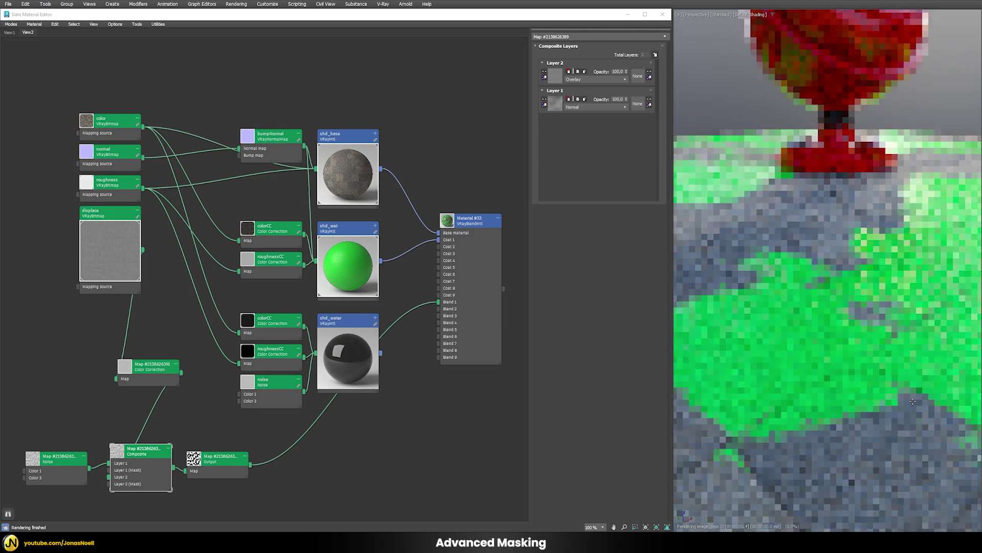
scroll(947, 457, up, 2)
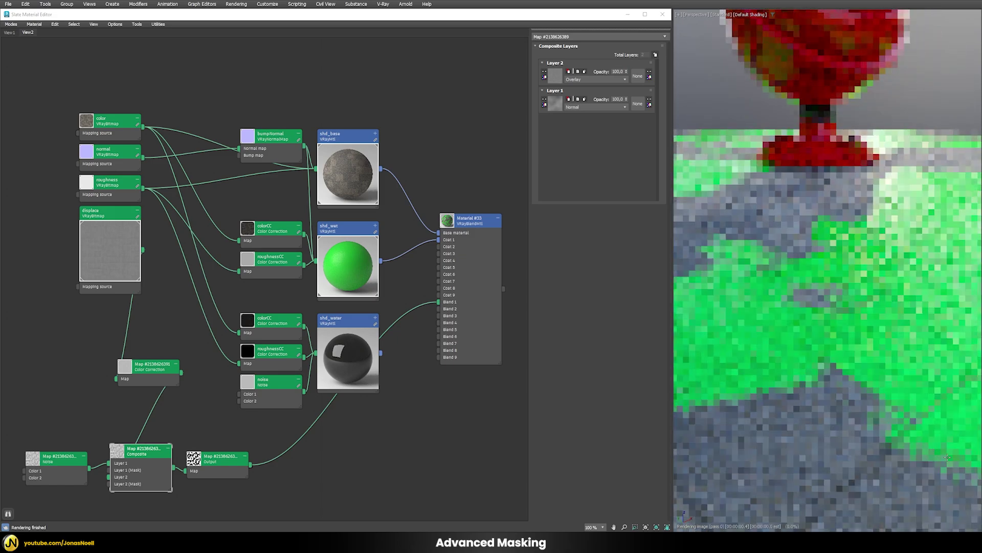
scroll(870, 410, up, 2)
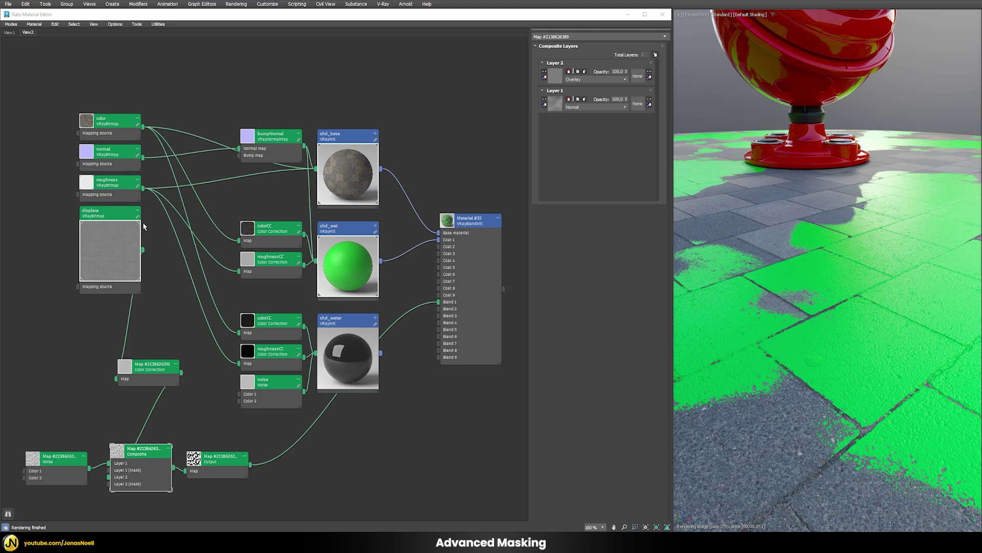
Invert the displace bitmap's output and lower its RGB Offset to bring the map back to mid-grey.
double_click(114, 251)
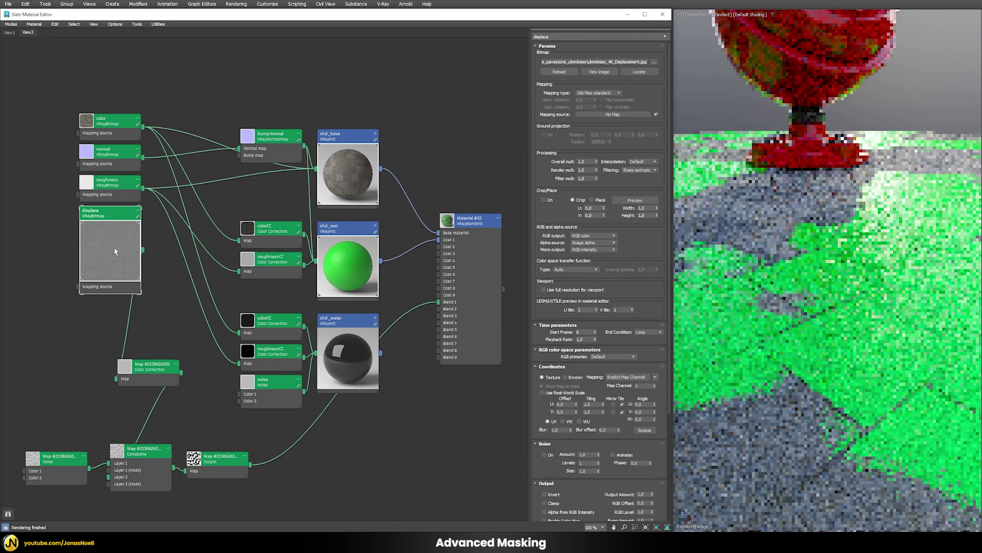
drag(630, 290, 629, 138)
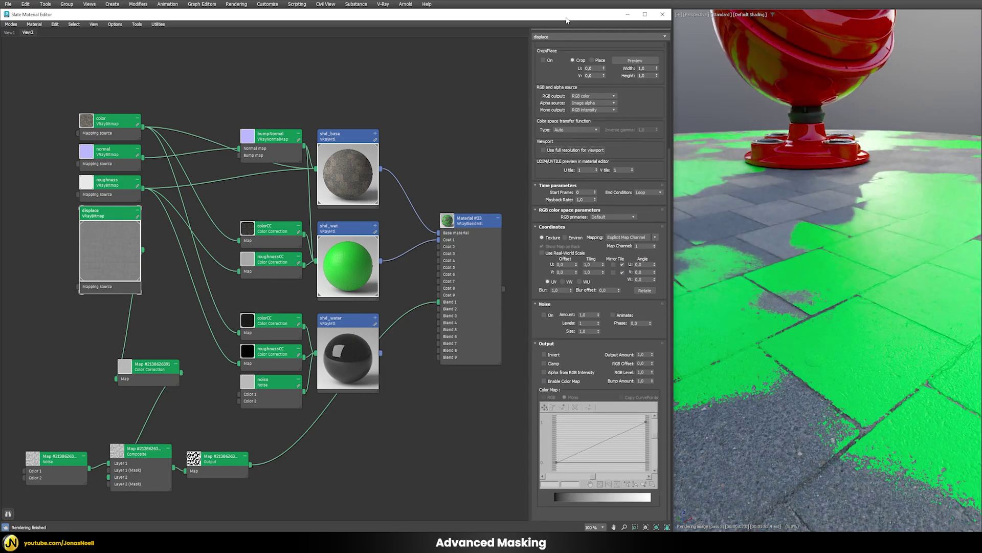
click(544, 354)
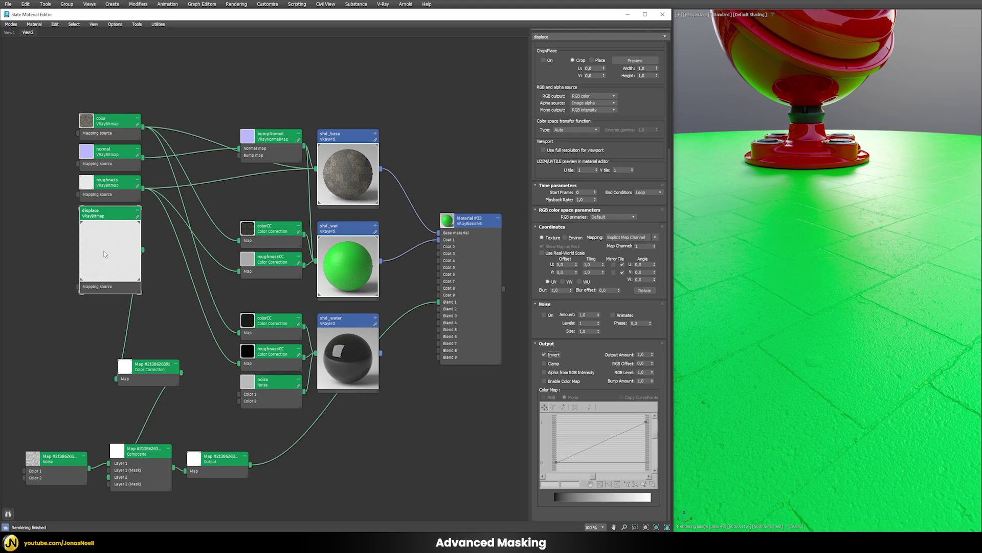
double_click(642, 363)
key(BackSpace)
key(Return)
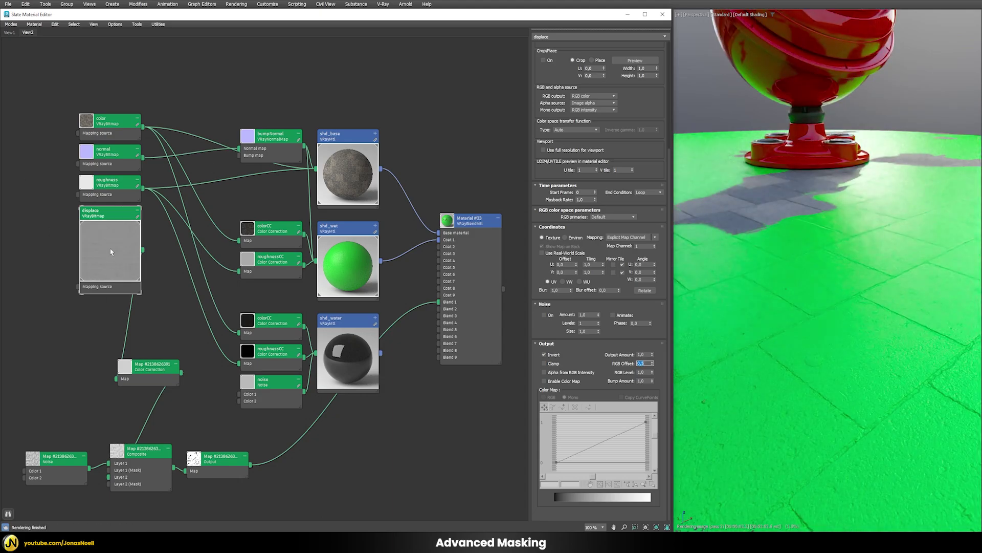
scroll(786, 327, down, 5)
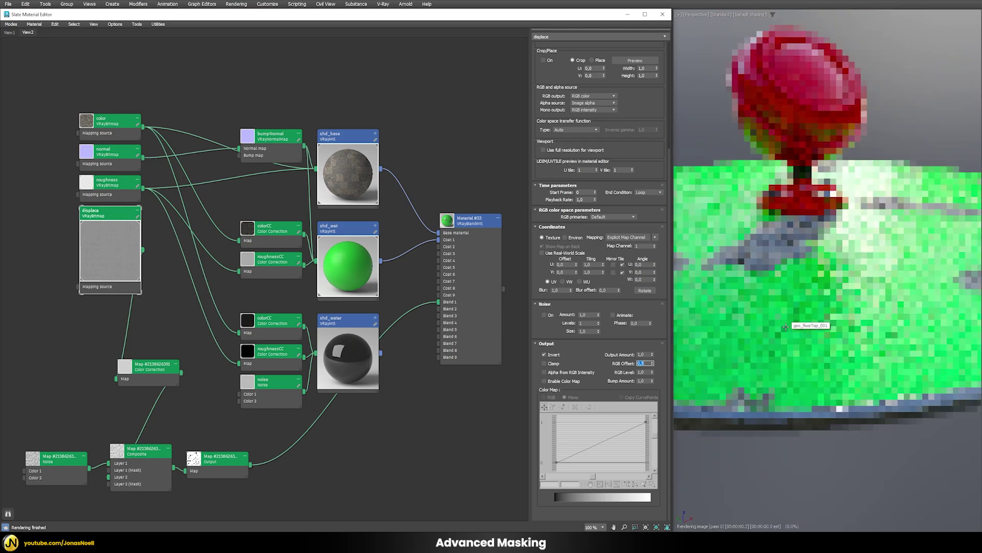
Set the RGB gain of the displace Color Correction map to 175.
double_click(158, 368)
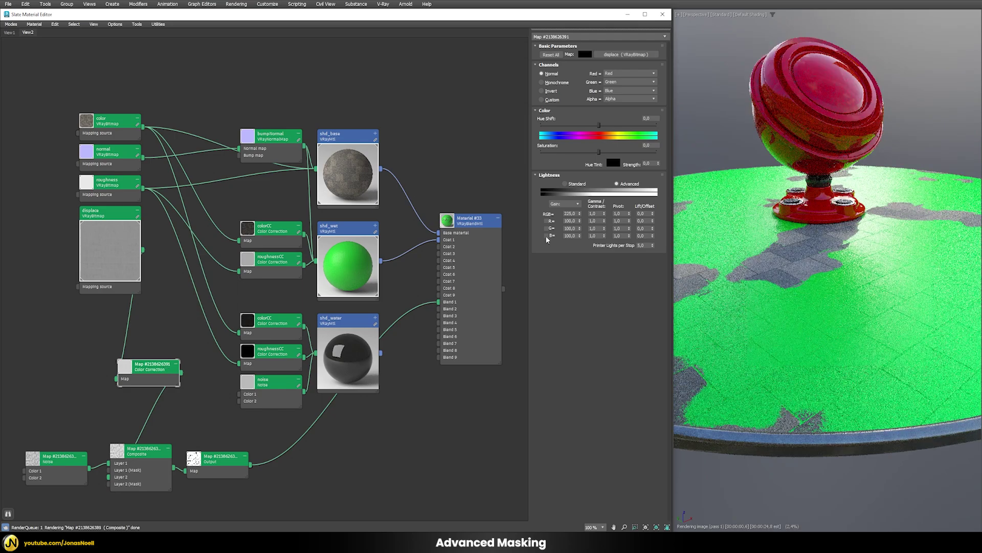
double_click(571, 214)
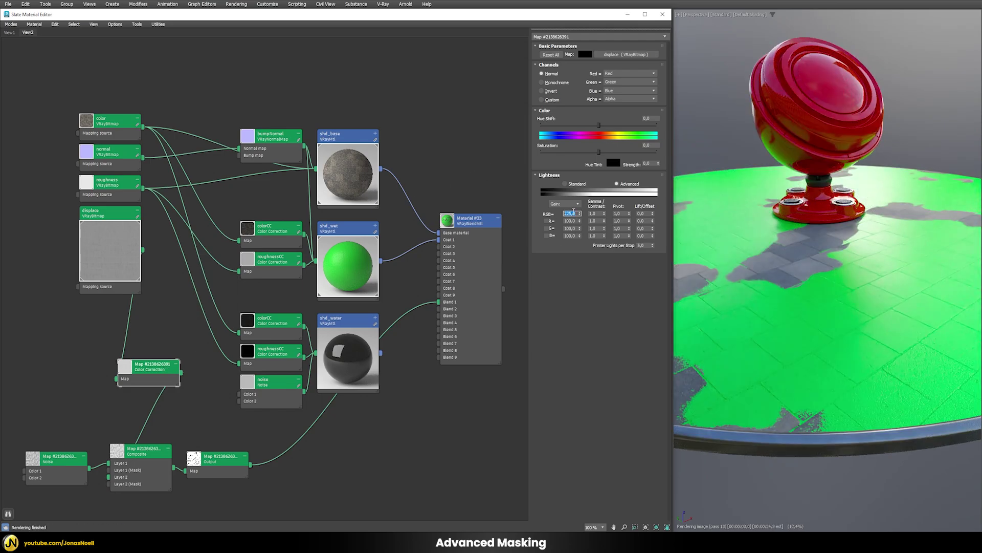
text(175)
key(Return)
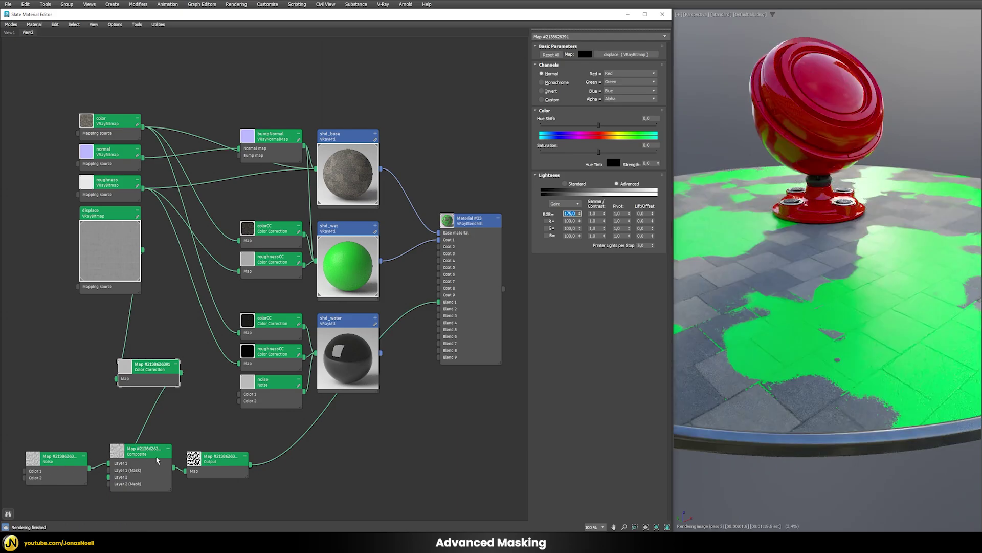
Set the Composite's Layer 2 opacity to 0 and back to 100, and examine the inverted displacement's effect along the paving joints.
double_click(157, 460)
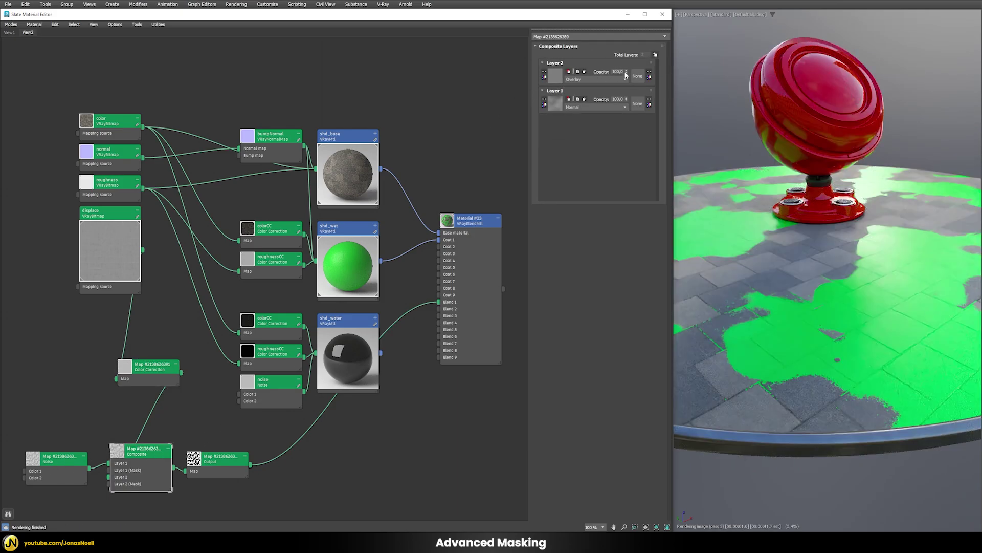
right_click(626, 72)
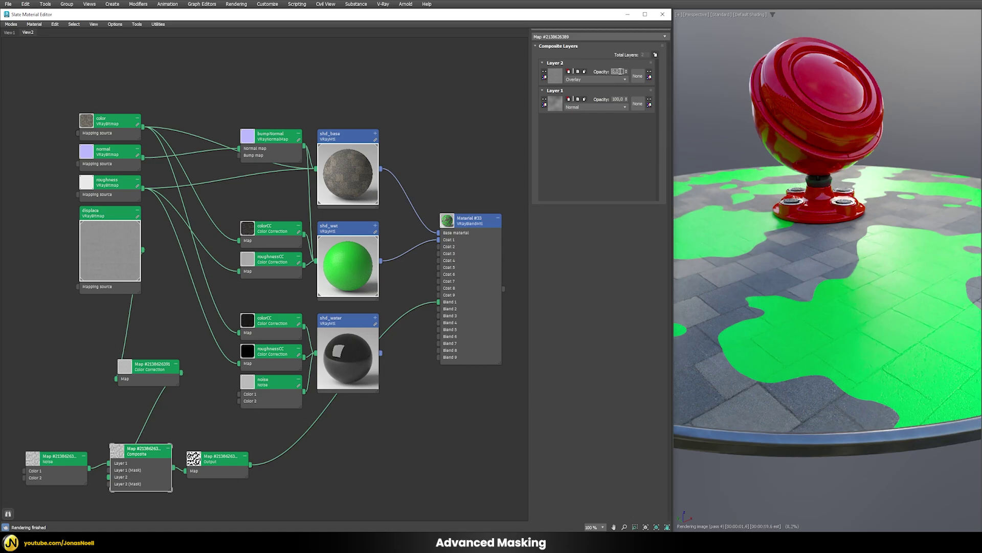
text(100)
key(Return)
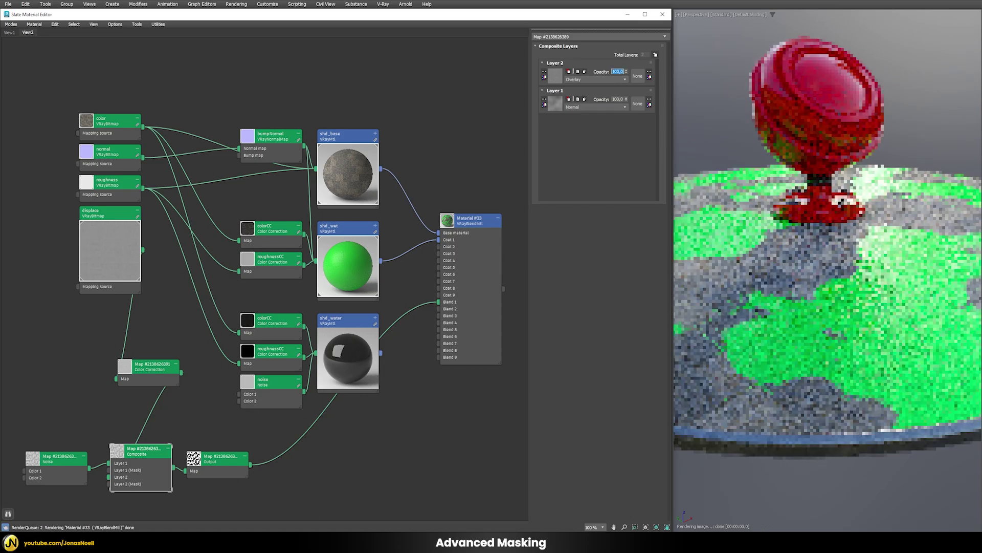
scroll(745, 350, up, 6)
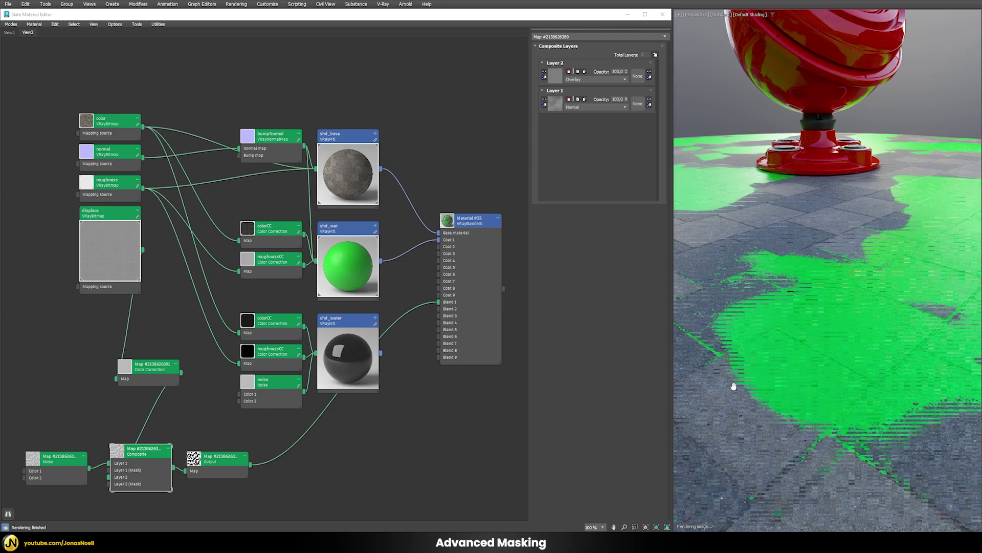
alt+middle_drag(823, 414, 694, 318)
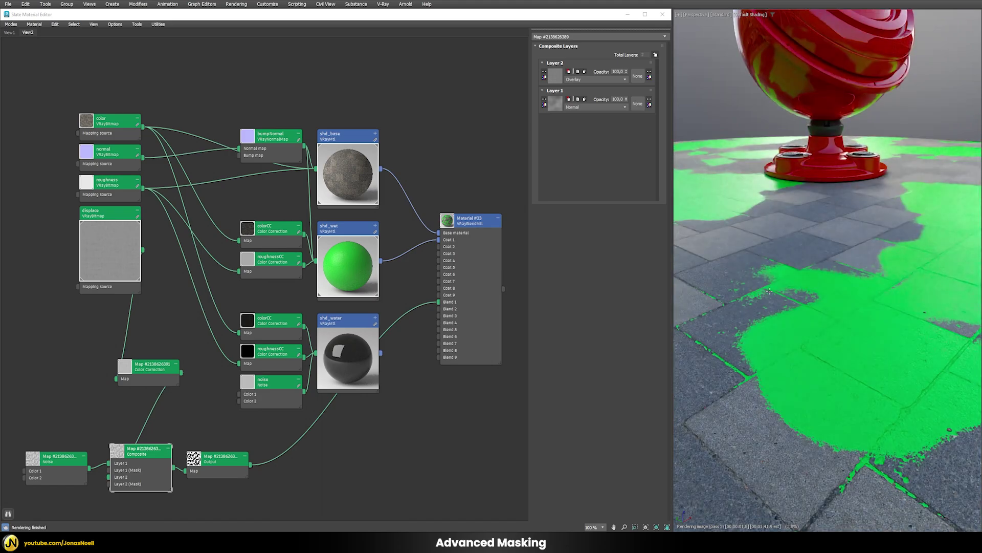
alt+middle_drag(765, 355, 828, 328)
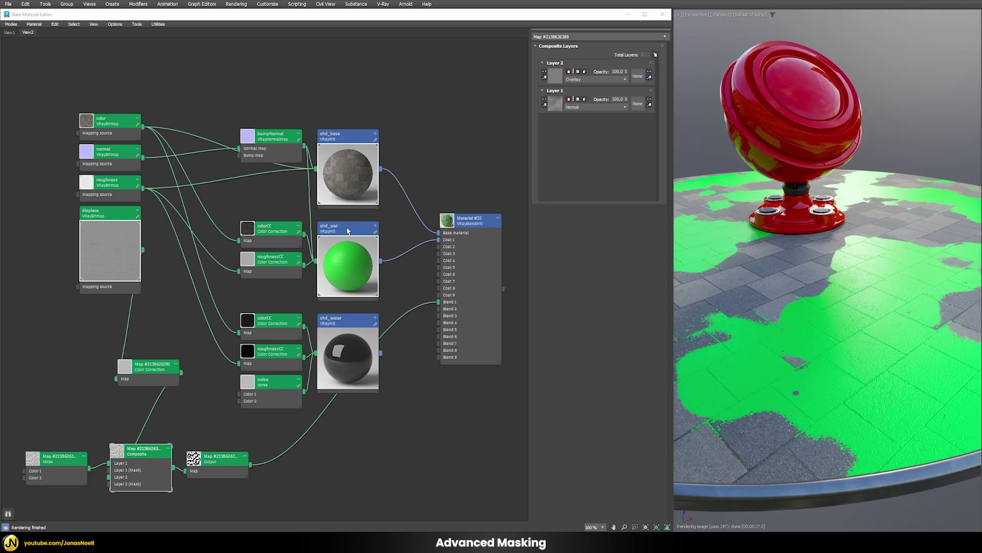
Re-enable the diffuse map of shd_wet to replace the green test colour.
double_click(348, 231)
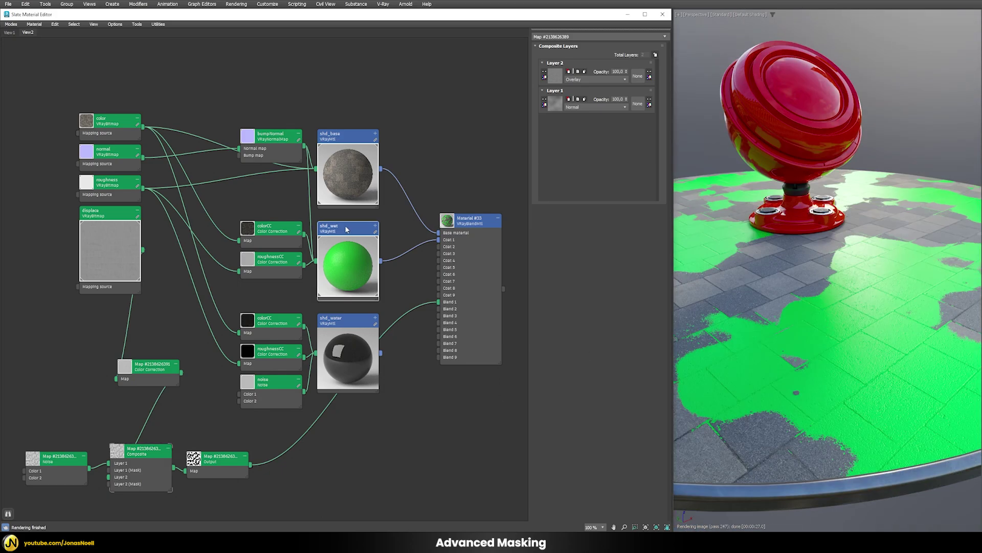
click(592, 357)
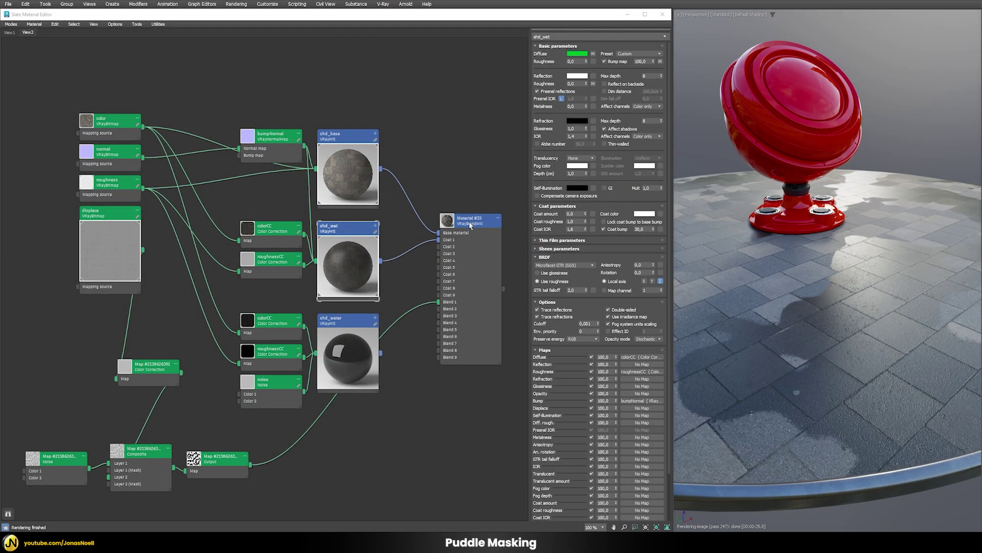
Assign shd_water as an instance to the blend material's second coat and set that coat's blend colour to black.
double_click(470, 226)
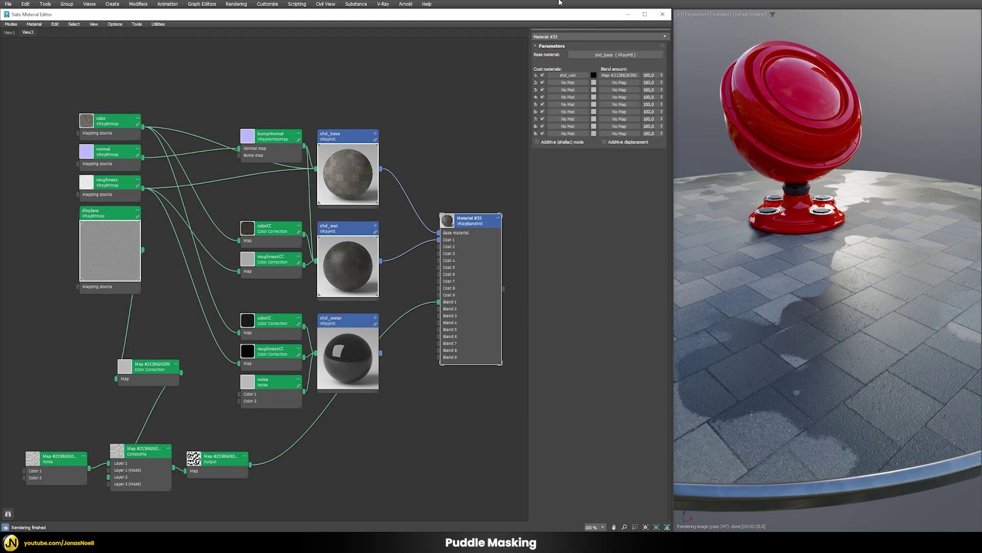
drag(381, 357, 568, 83)
click(318, 298)
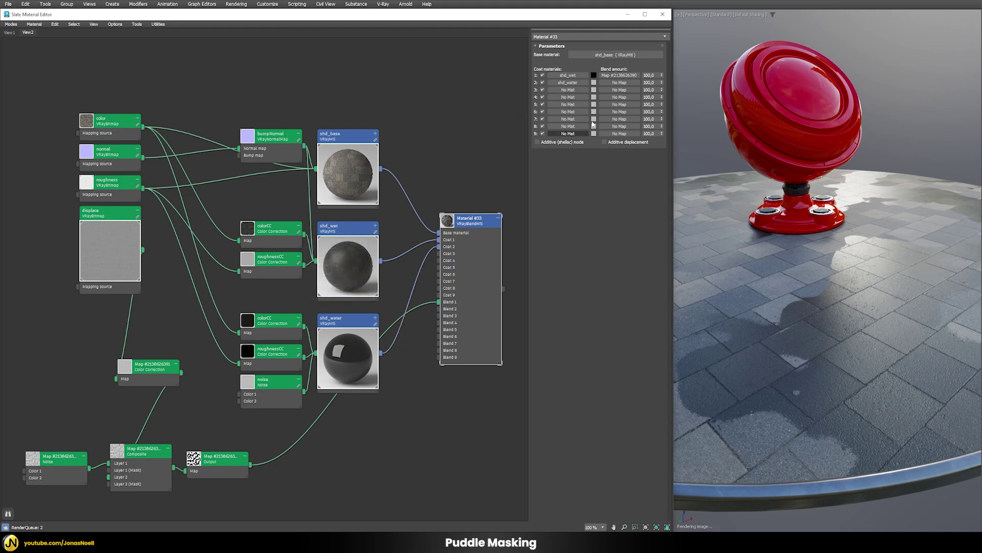
click(594, 83)
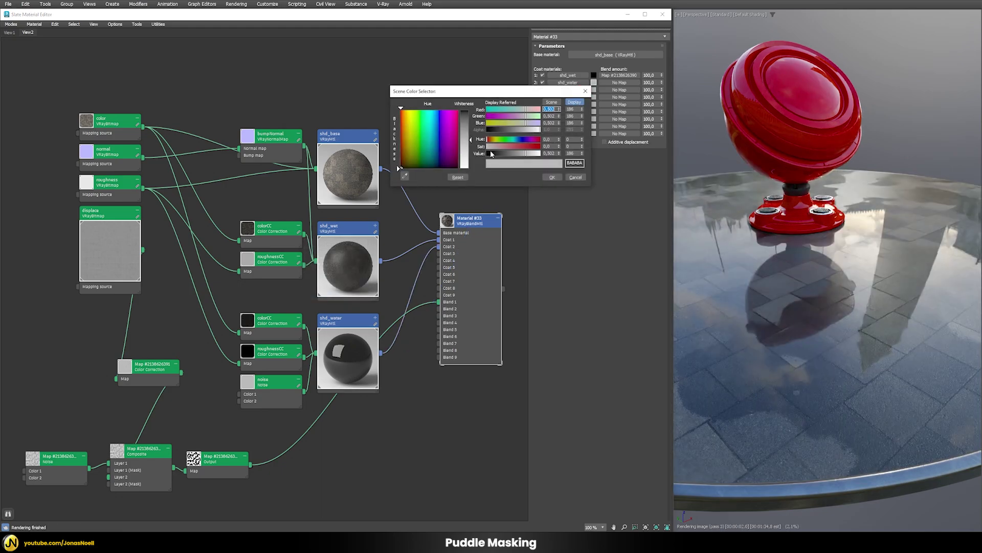
drag(489, 152, 483, 160)
click(550, 176)
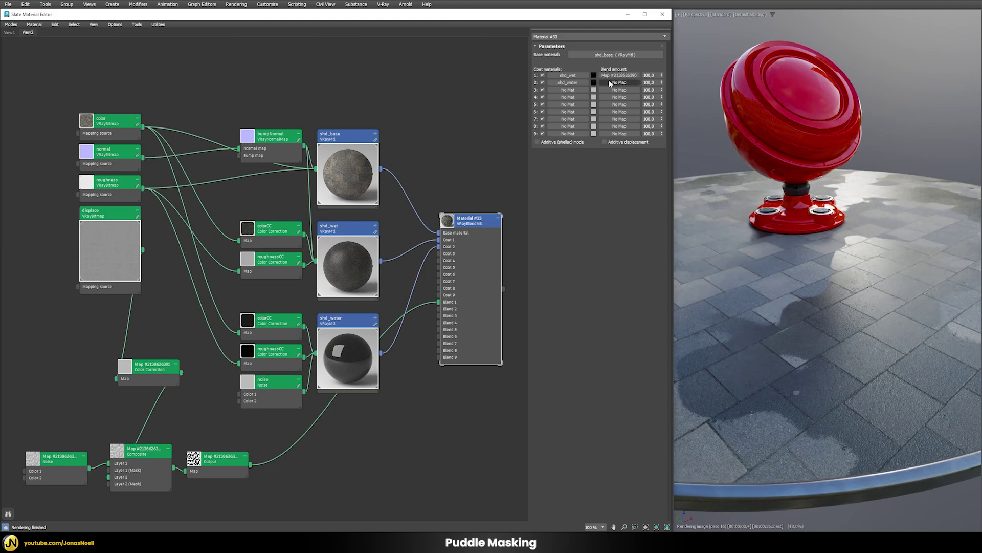
Disable the diffuse map of shd_water so its blue test colour is used.
double_click(402, 289)
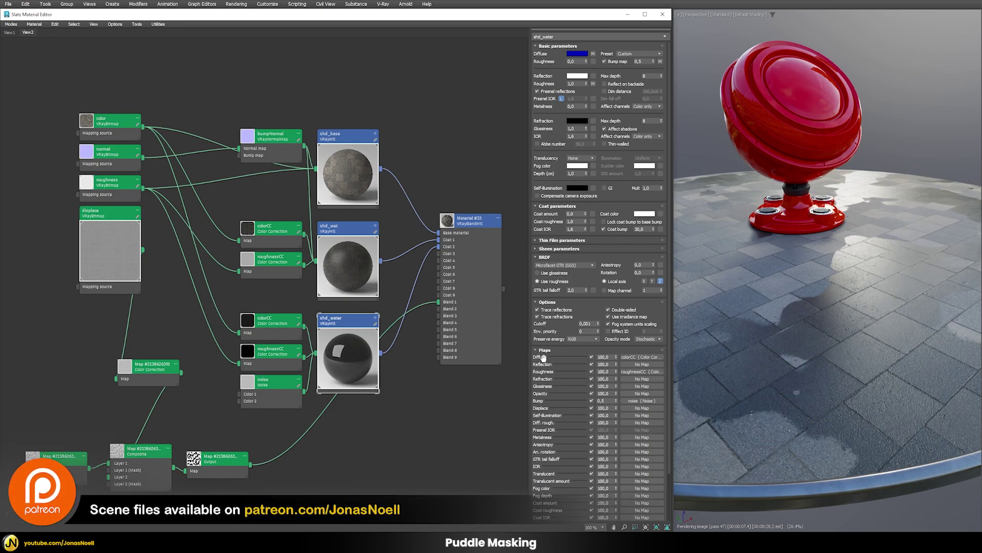
click(591, 357)
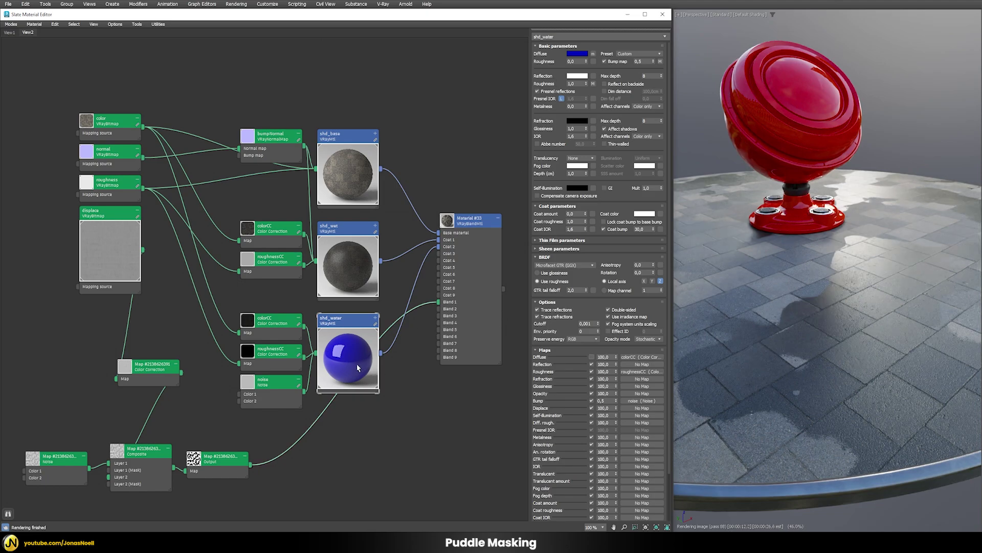
Duplicate the Output map and assign the copy as an instance to the blend amount of the second coat, shd_water.
click(474, 221)
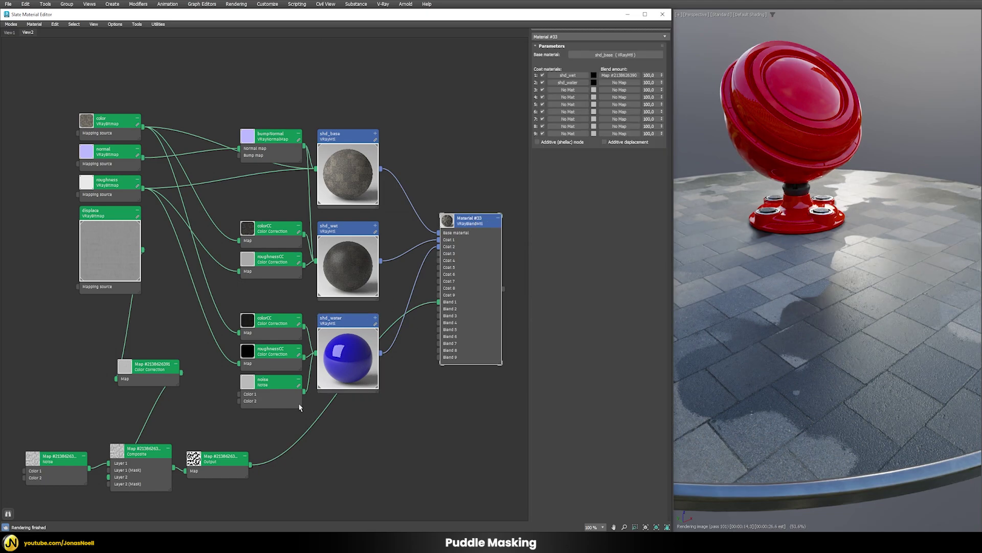
shift+drag(223, 462, 214, 488)
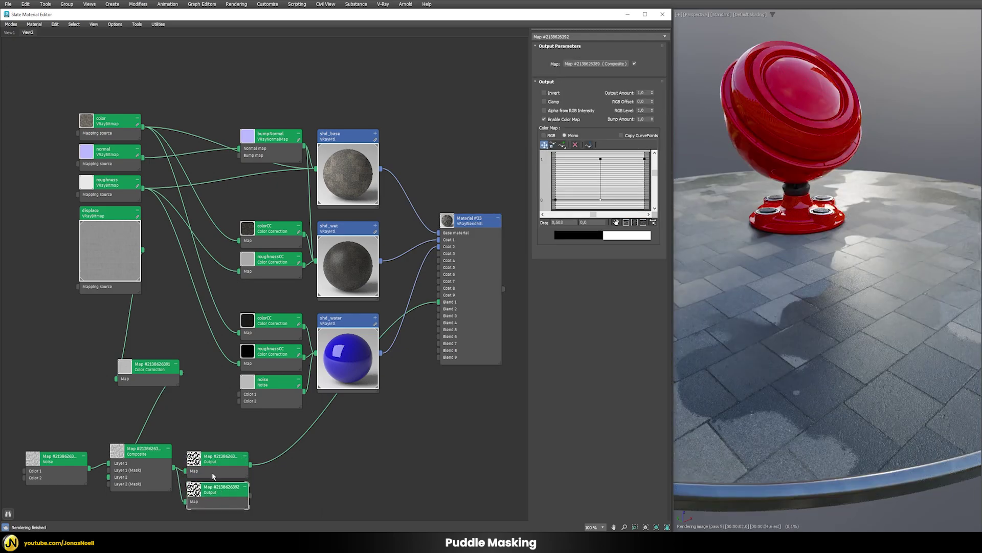
click(496, 250)
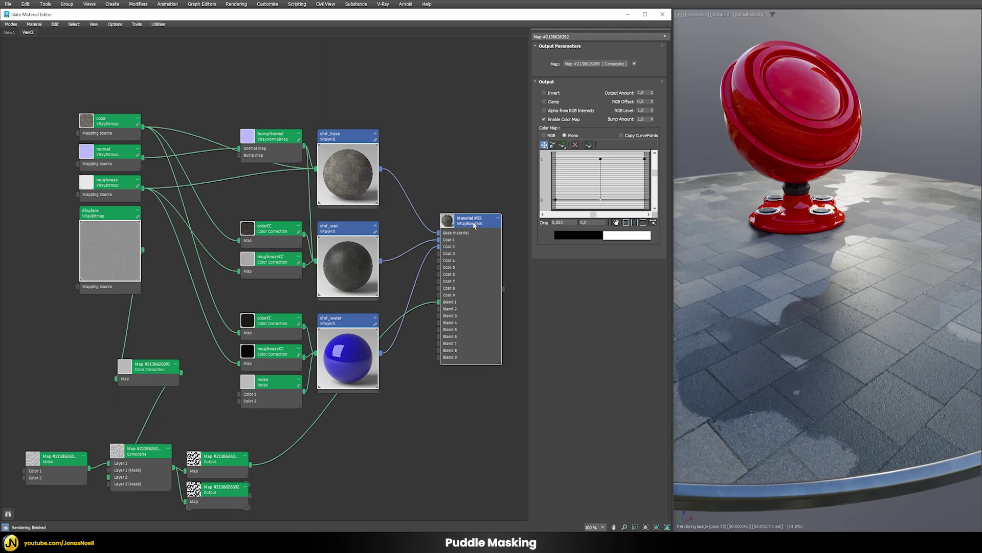
drag(250, 494, 620, 82)
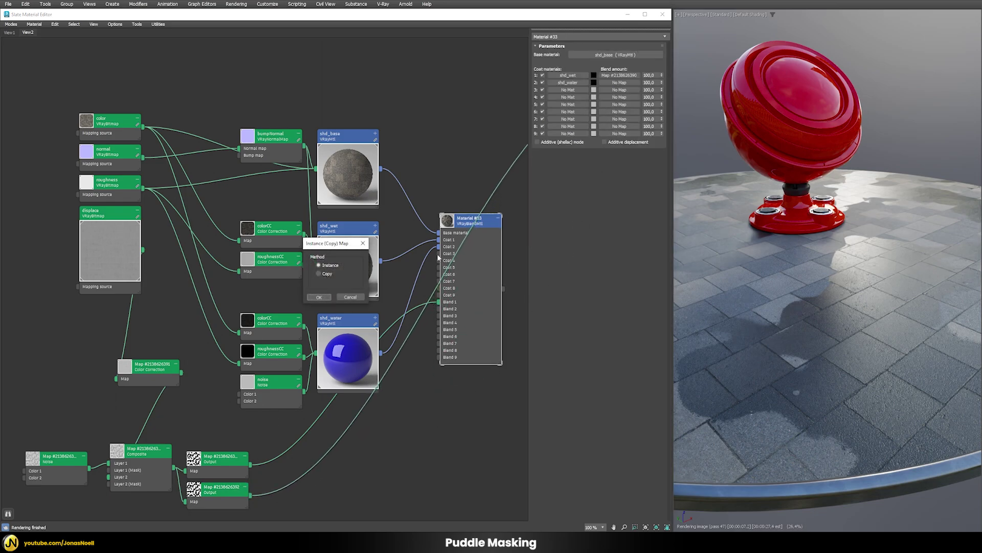
click(312, 296)
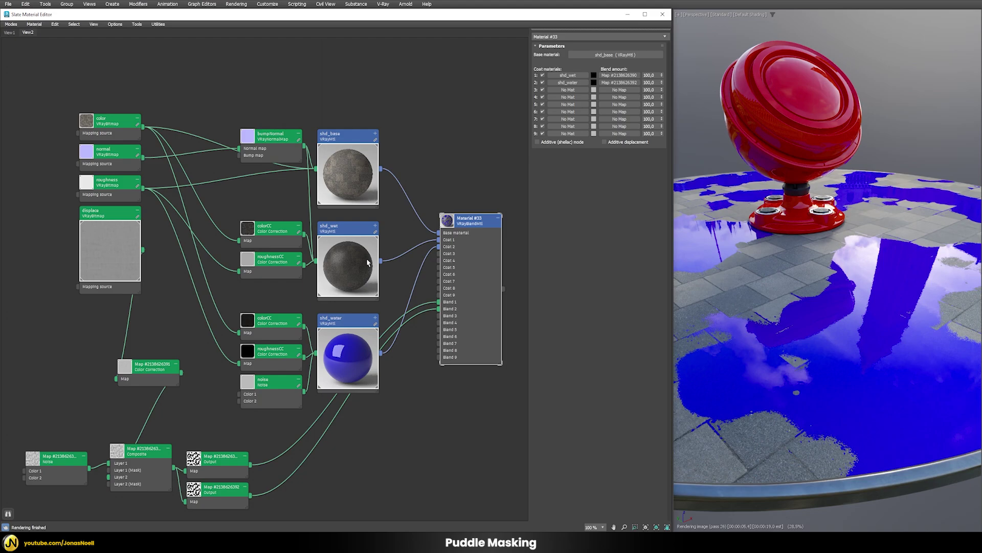
Move the step in the duplicated Output map's curve to about 0.602 to shrink the water areas.
double_click(201, 489)
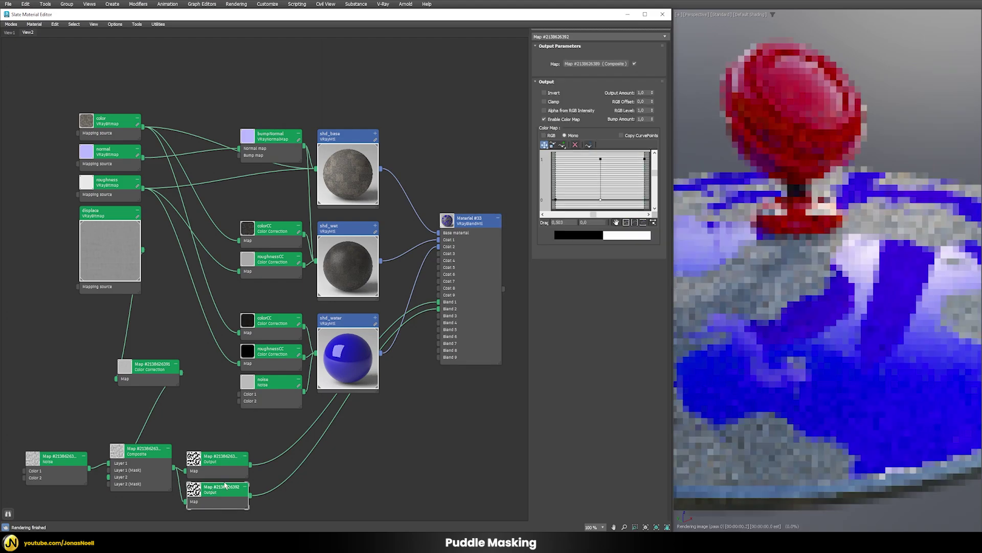
click(544, 145)
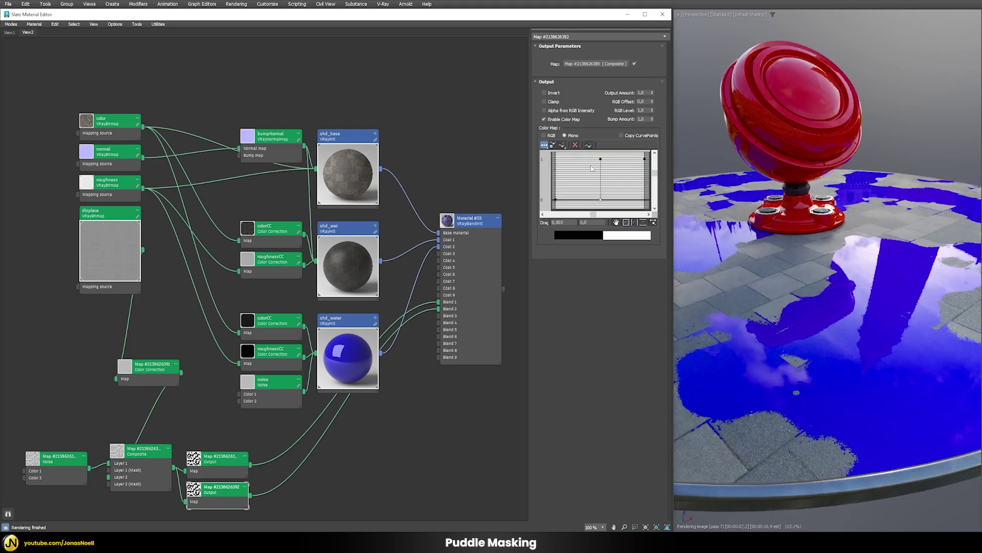
drag(599, 199, 588, 200)
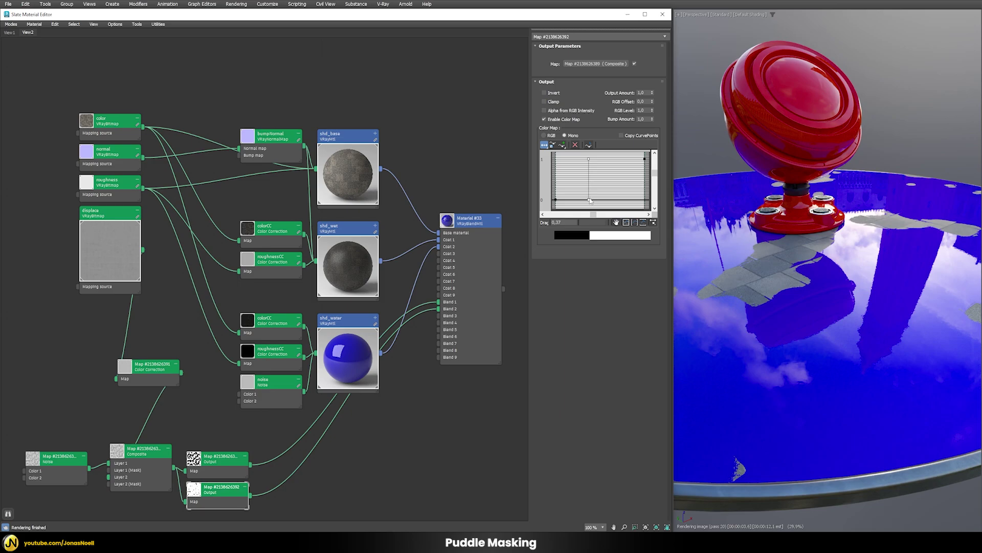
drag(588, 198, 611, 199)
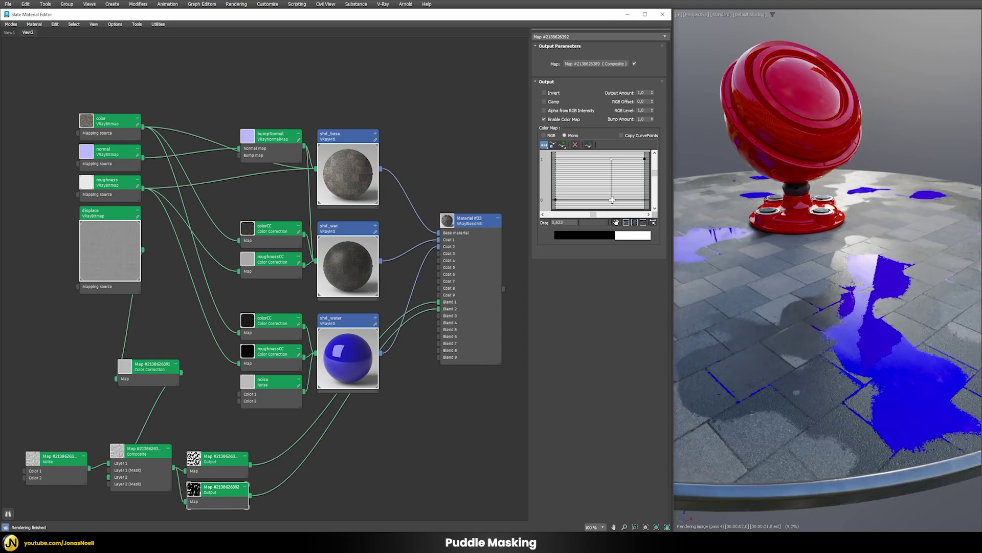
drag(612, 200, 609, 199)
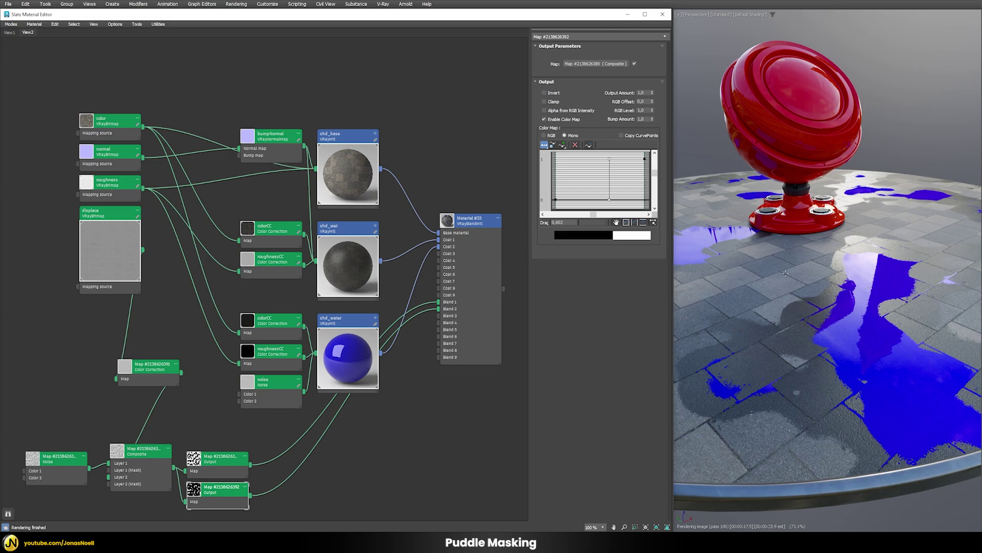
Re-enable the diffuse map of shd_water to replace the blue test colour, and examine the puddle reflections on the floor.
double_click(338, 321)
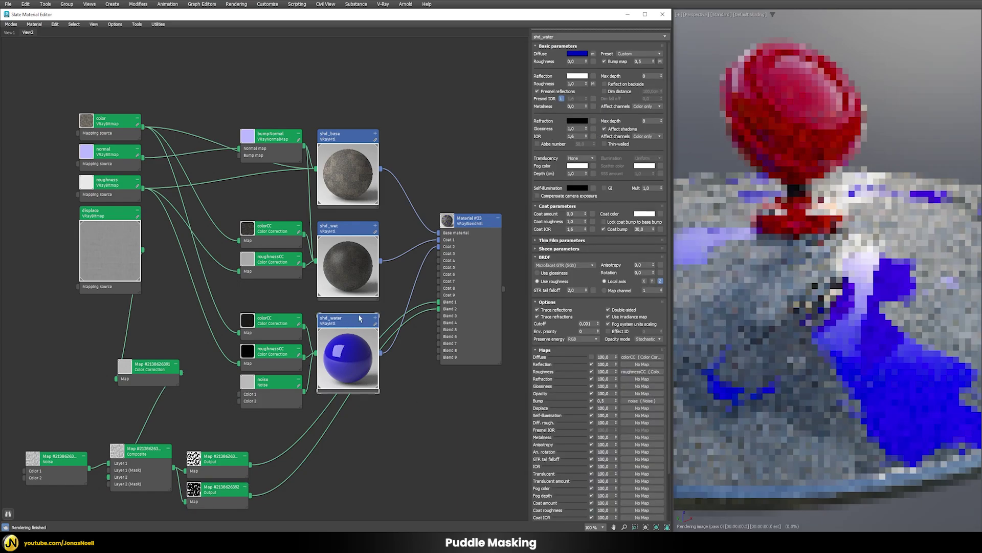
click(592, 357)
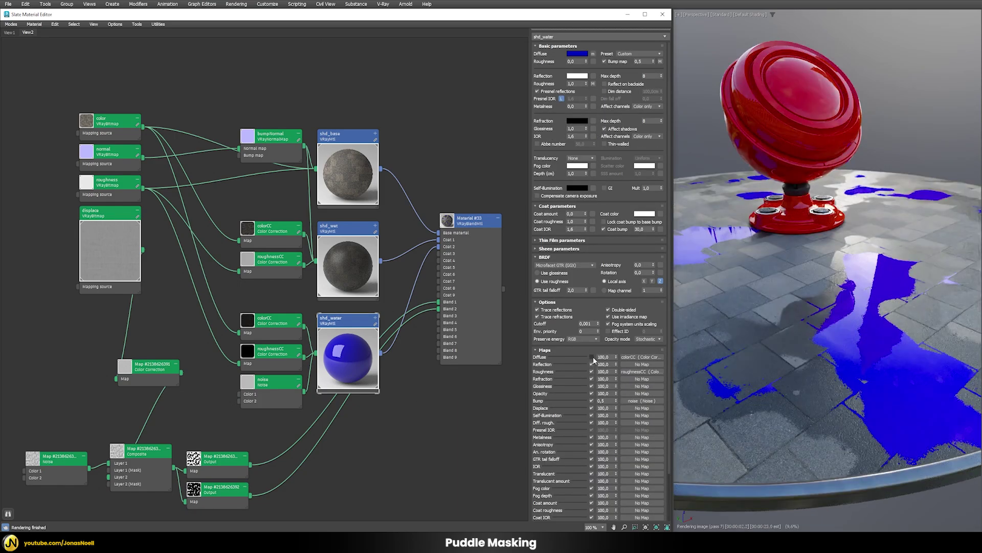
click(592, 357)
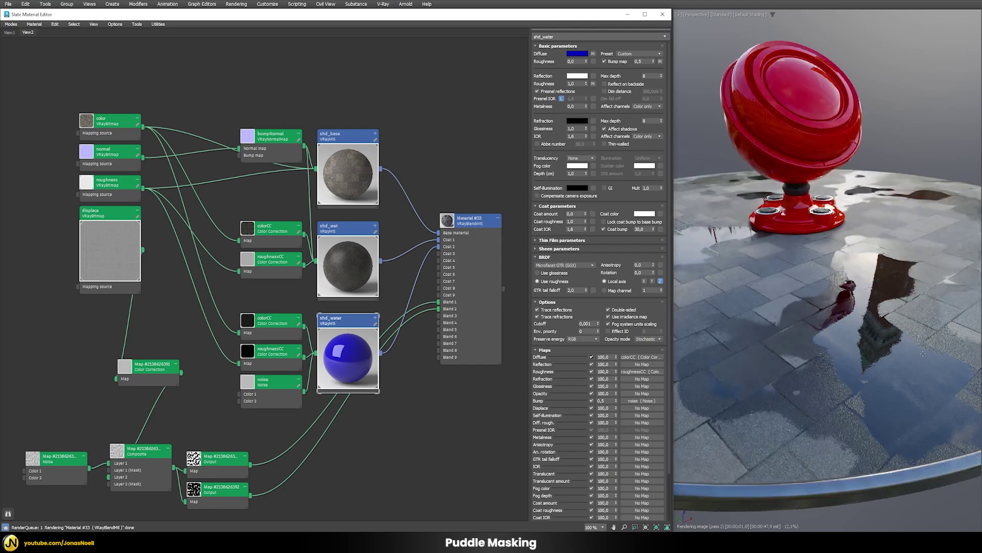
middle_drag(351, 299, 346, 299)
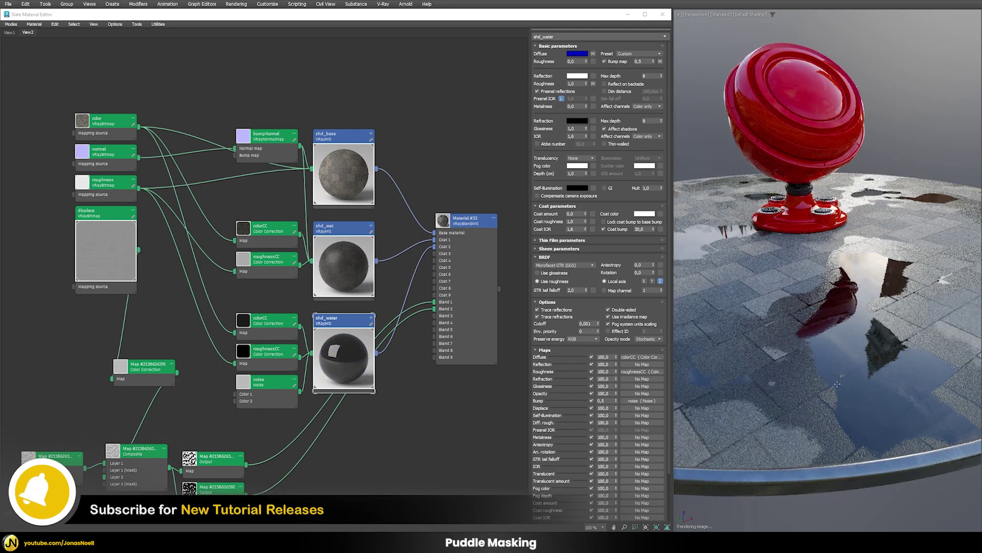
scroll(843, 420, up, 2)
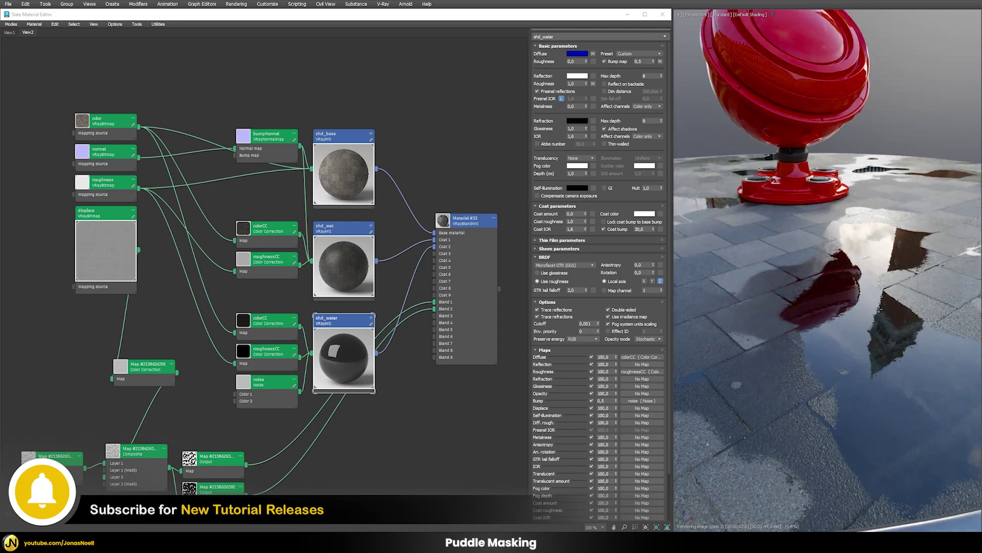
scroll(823, 405, up, 2)
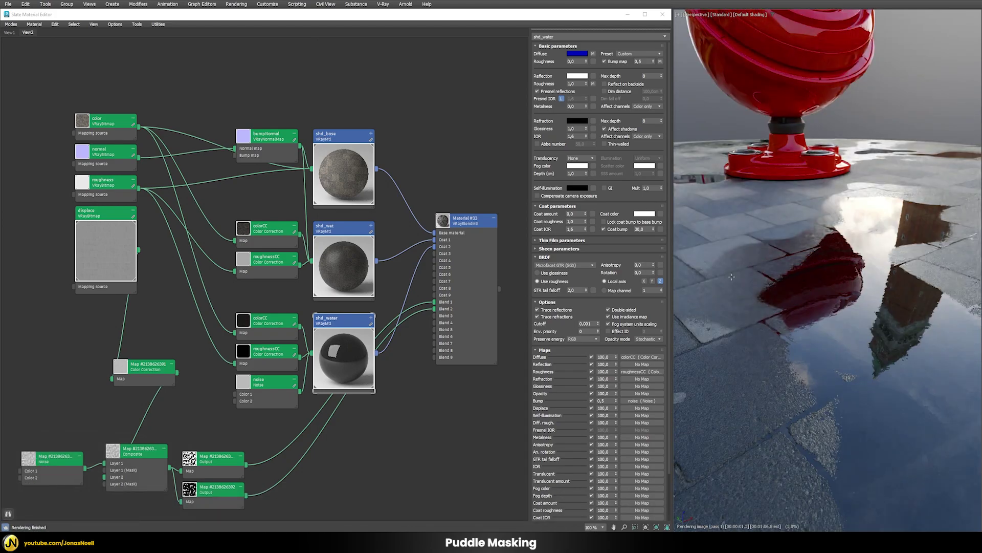
scroll(761, 356, down, 3)
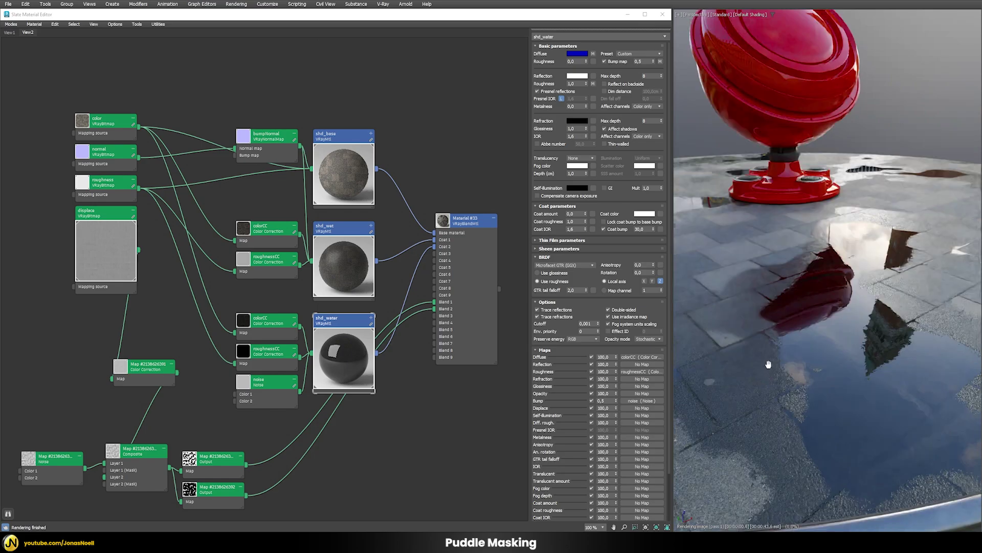
middle_drag(767, 362, 804, 387)
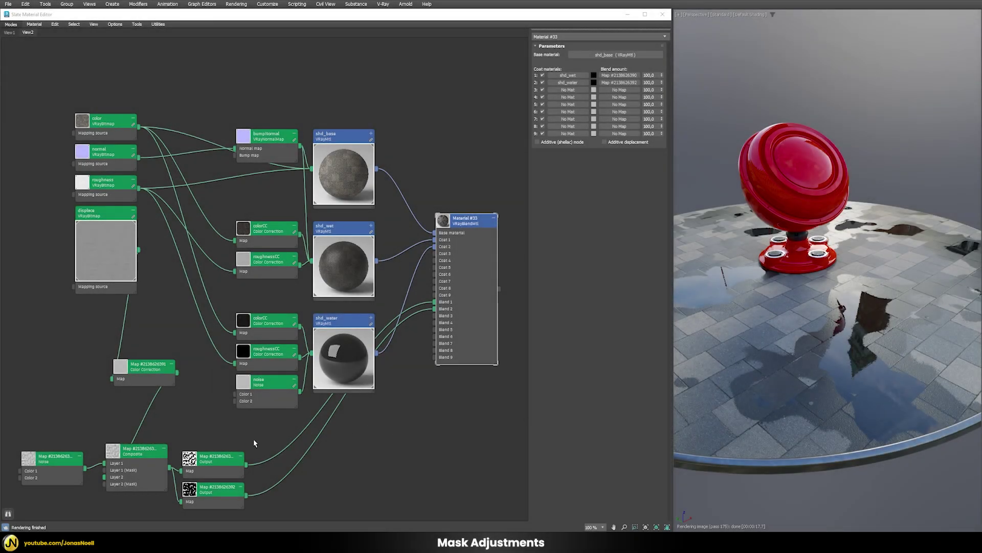
Make room before the two Output maps and insert a Color Correction map between the Composite and both of them.
drag(245, 439, 332, 485)
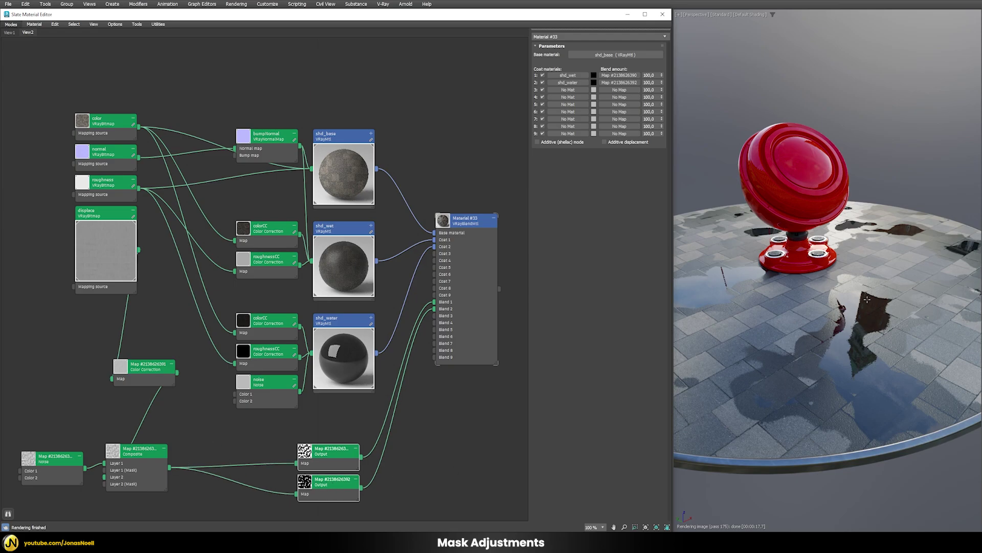
right_click(229, 454)
mouse_move(276, 410)
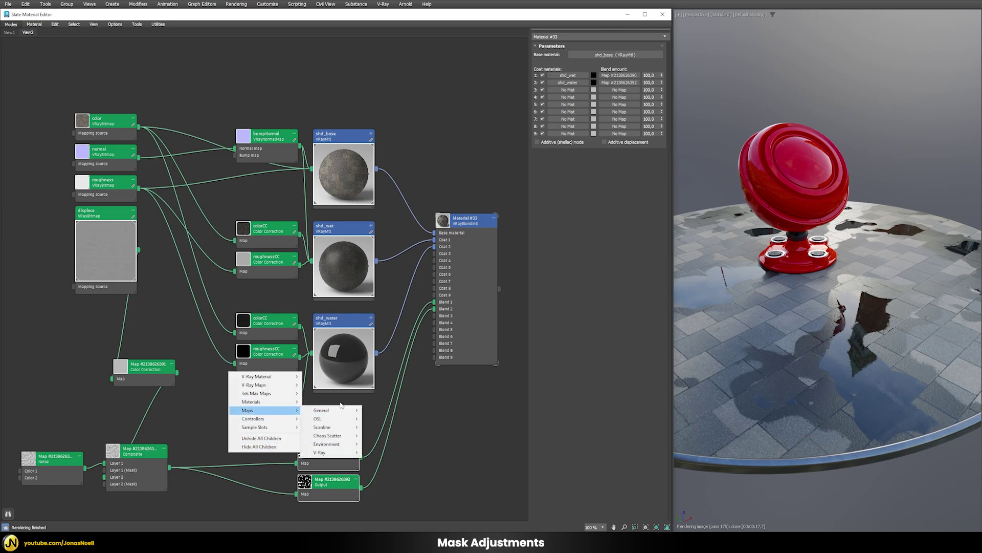
mouse_move(340, 411)
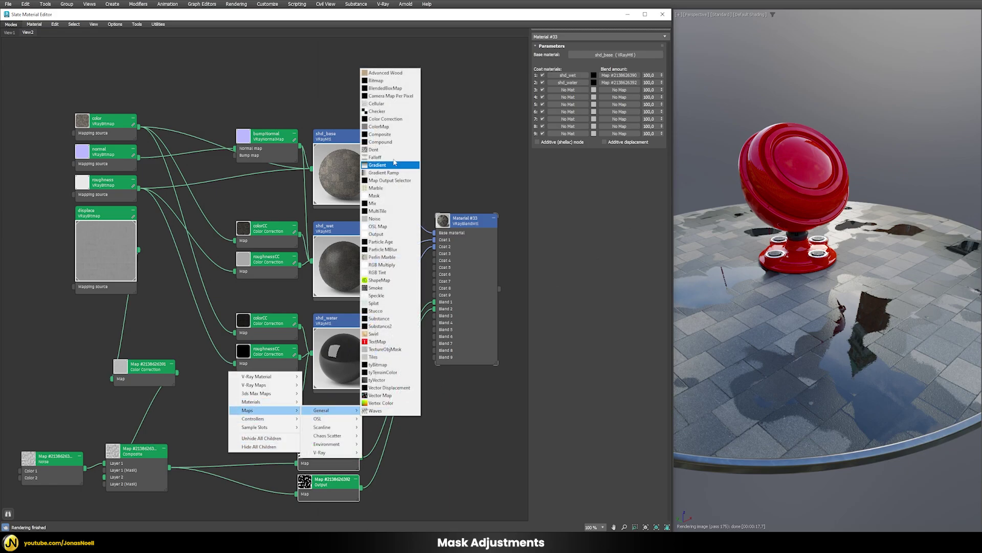
click(384, 119)
drag(235, 443, 170, 467)
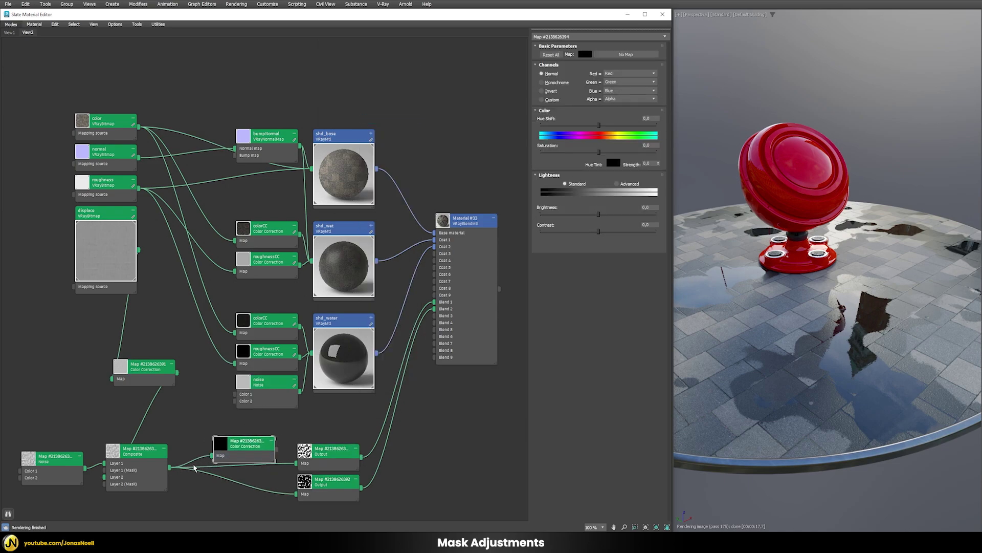
drag(277, 450, 295, 494)
Switch the new Color Correction's lightness to Advanced and test RGB gamma values of 1.34, 1.0 and 1.5 before settling on 1.25.
double_click(252, 448)
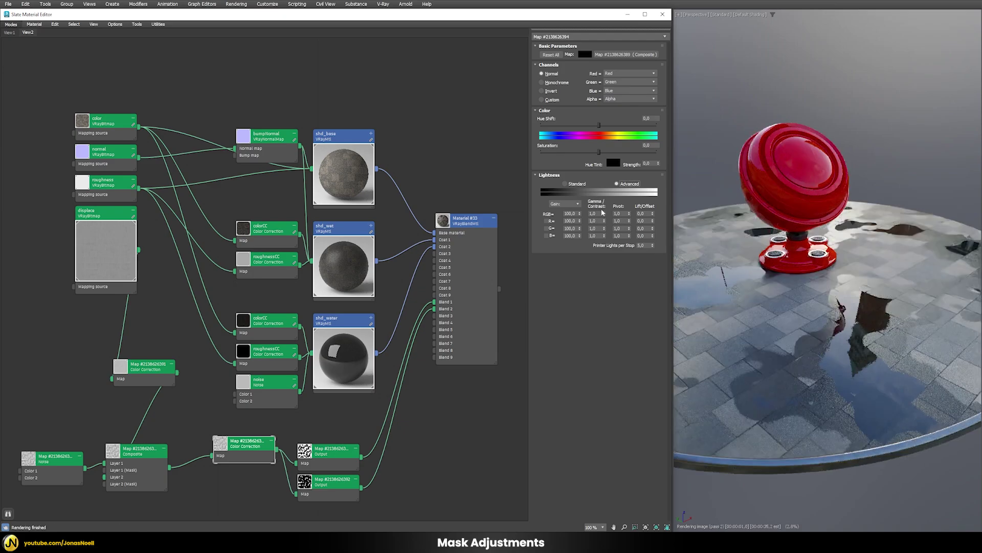
drag(604, 214, 606, 195)
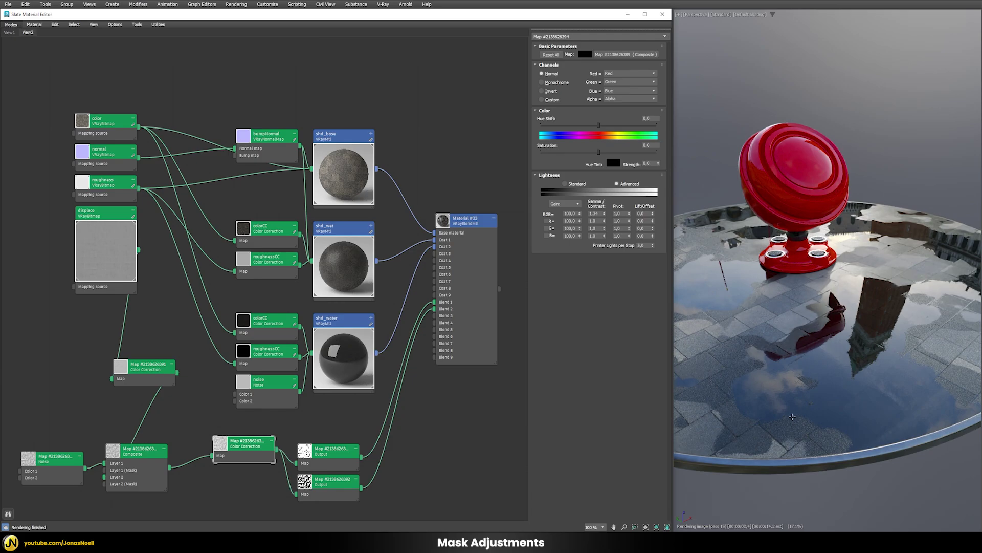
double_click(595, 214)
text(1,00)
key(Return)
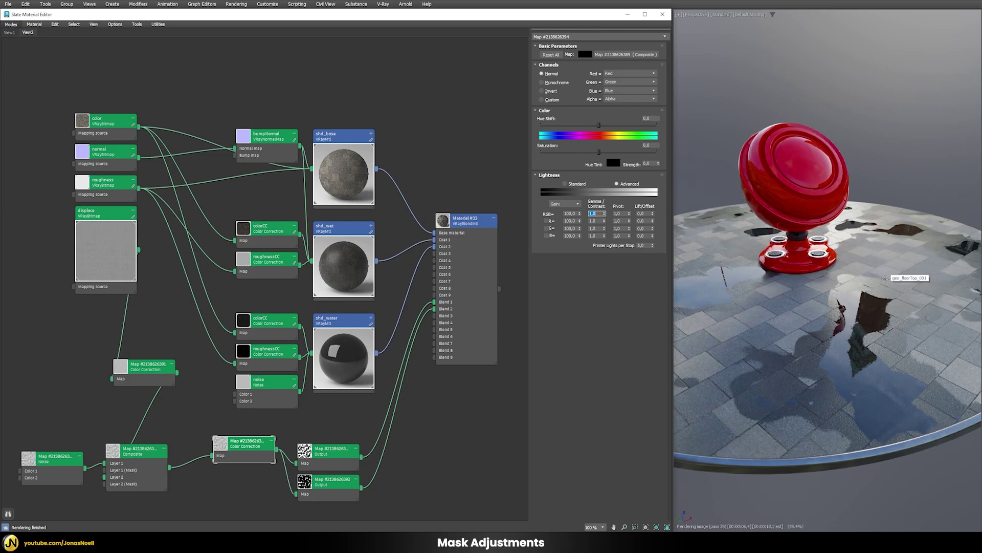
text(1,5)
key(Return)
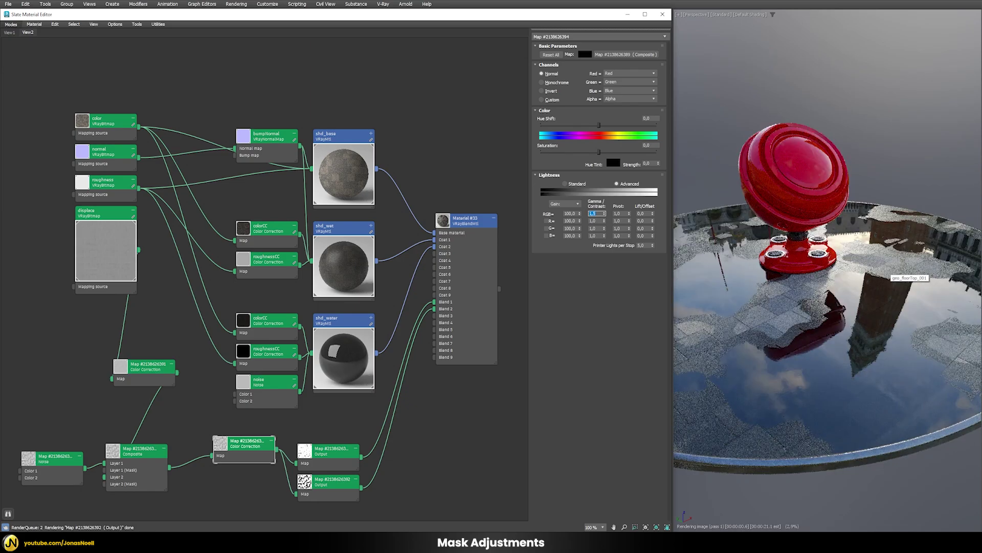
text(1,25)
key(Return)
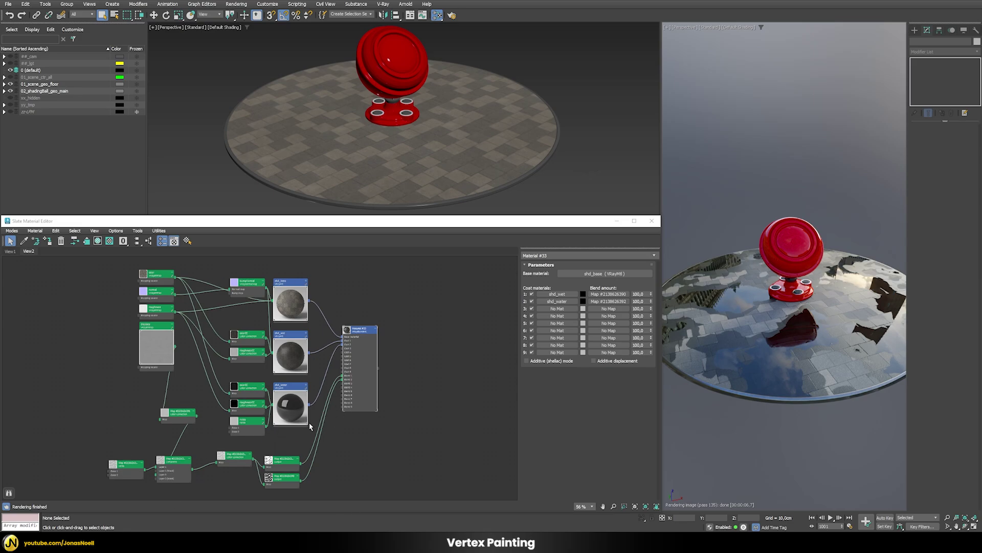
scroll(736, 288, up, 4)
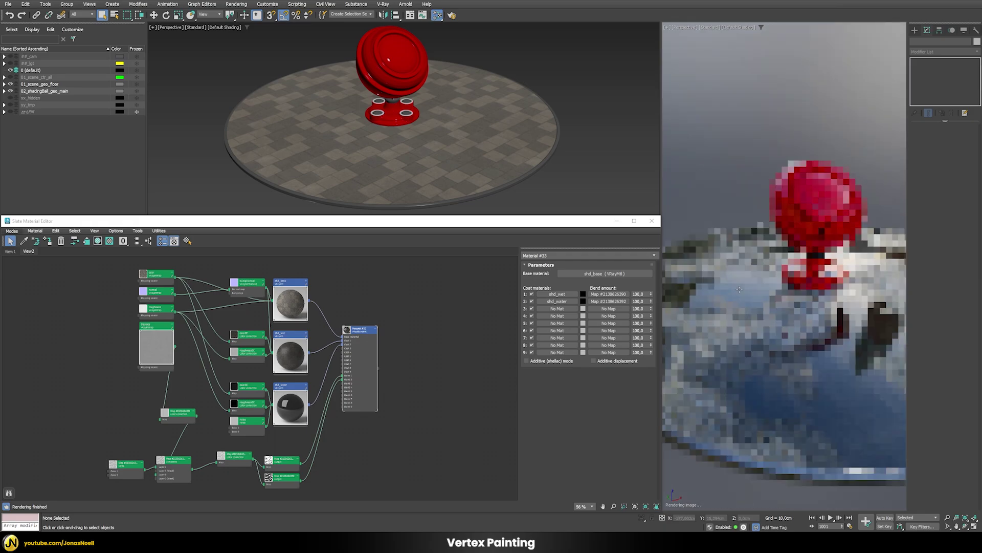
scroll(790, 324, down, 3)
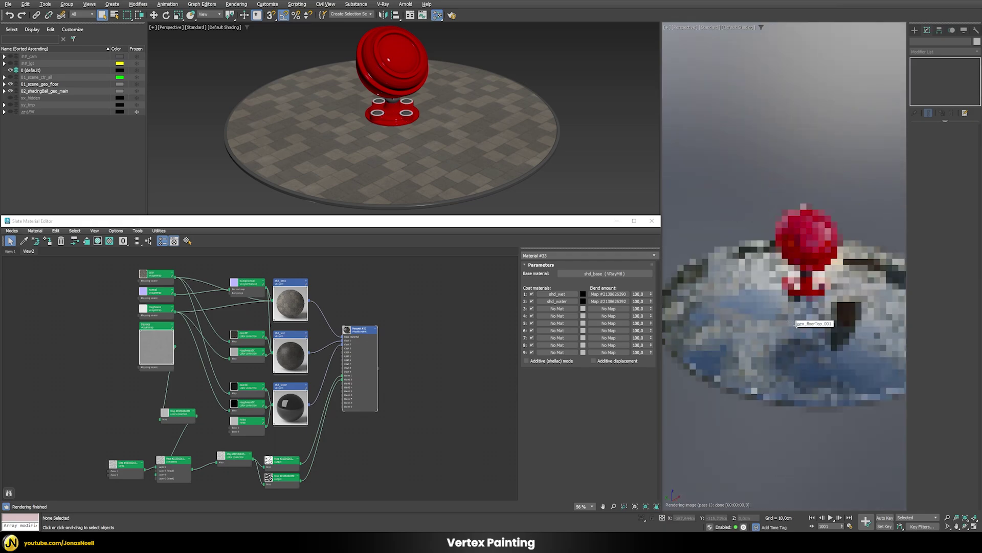
middle_drag(819, 333, 813, 326)
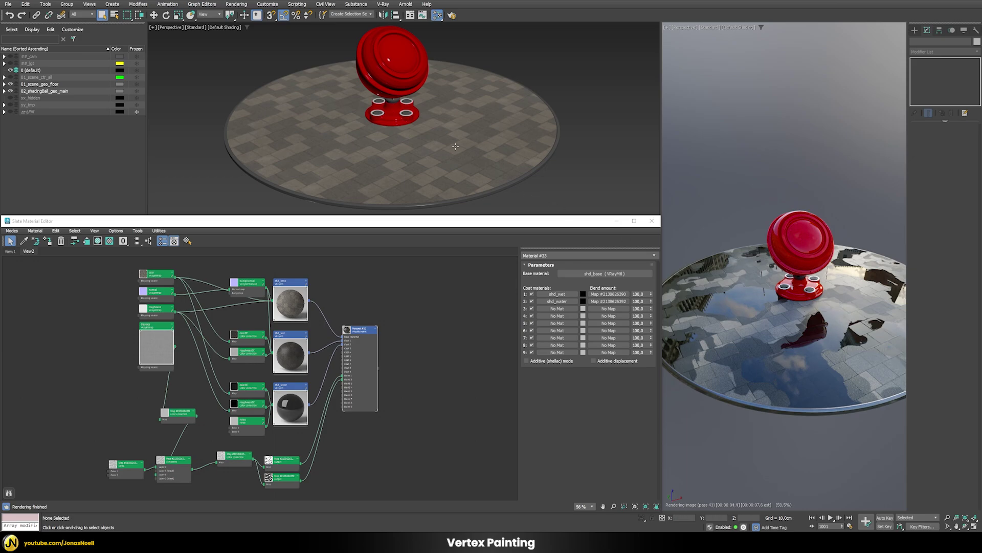
Select the floor top geo_floorTop_001, check its mesh density with edged faces, and add a VertexPaint modifier.
click(453, 147)
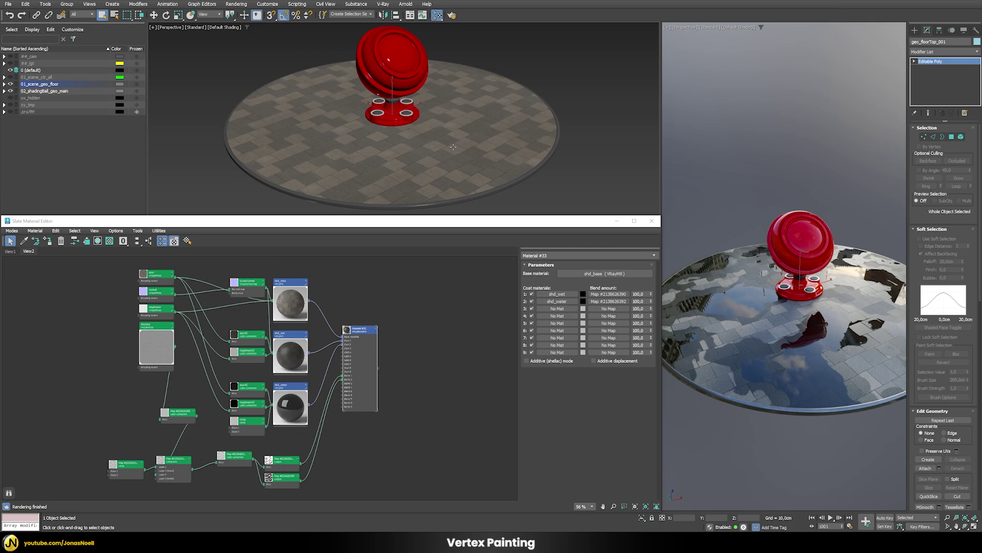
key(F4)
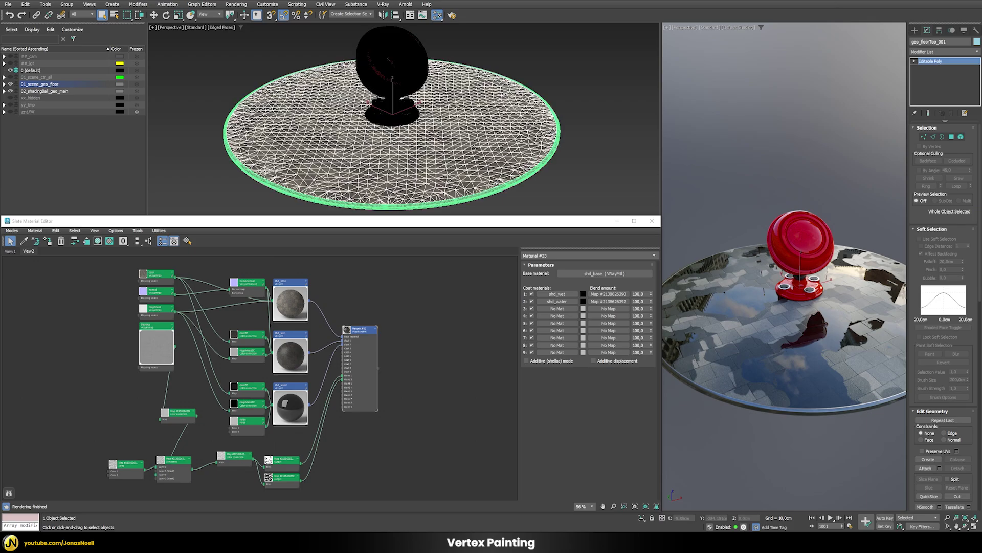
key(F4)
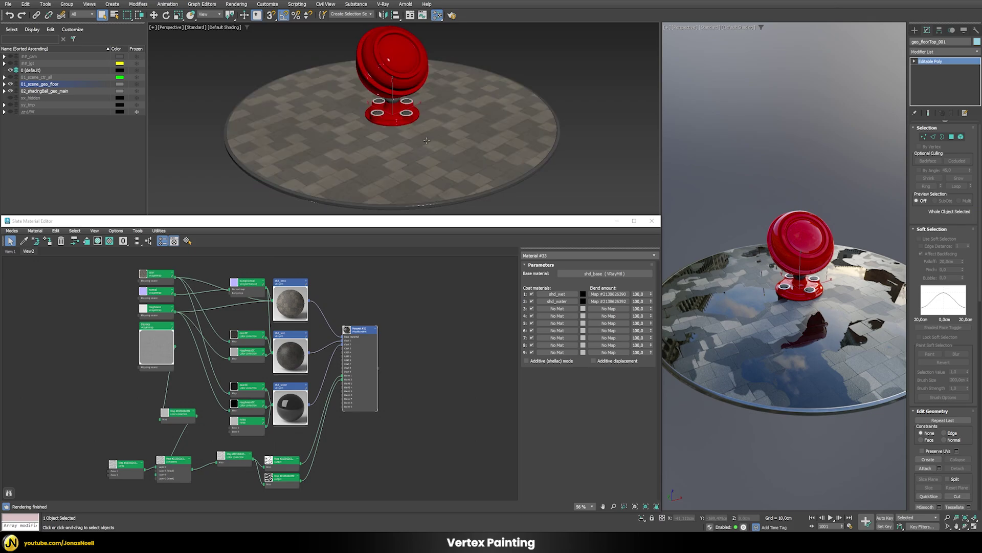
click(940, 50)
text(ver)
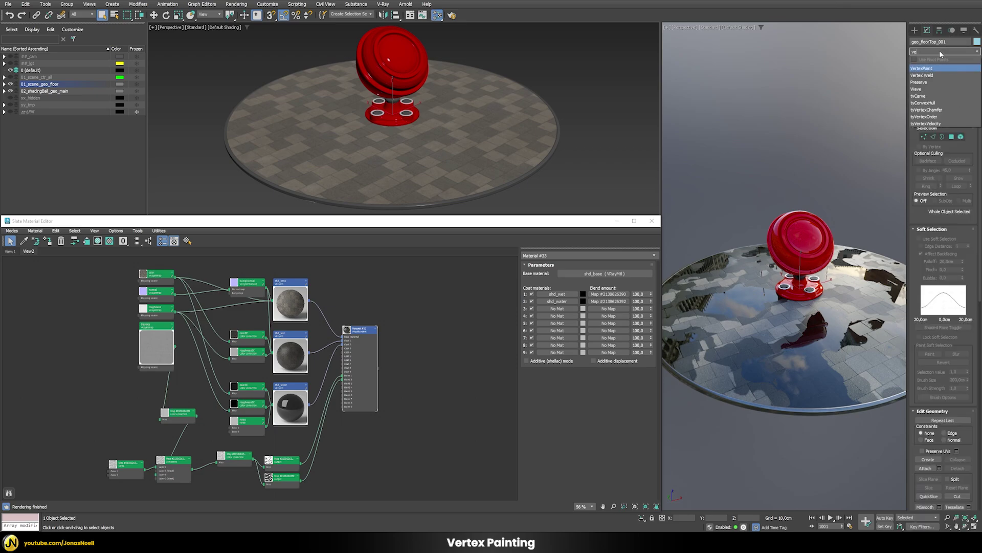
click(923, 69)
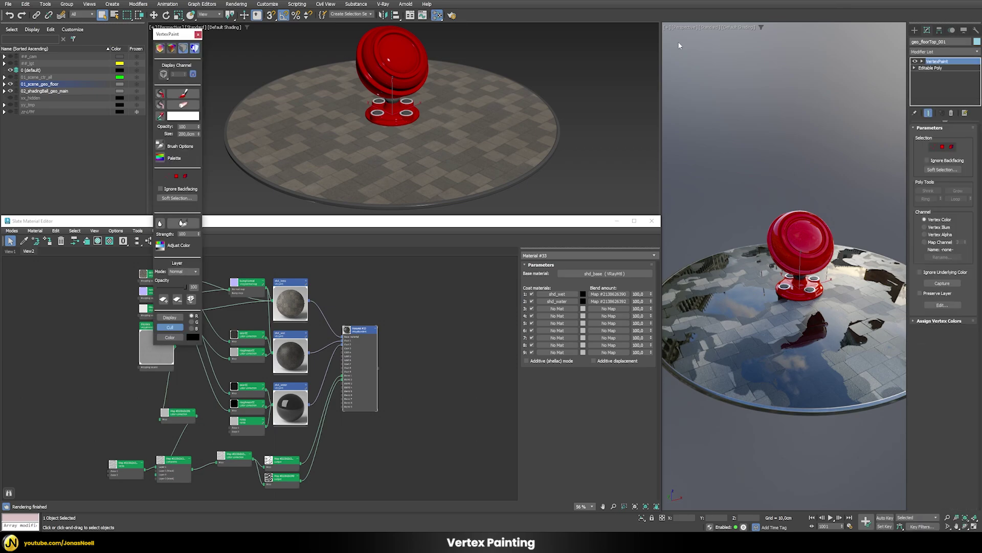
Display the floor's unshaded vertex colours and paint white patches around the shader ball's base.
click(183, 49)
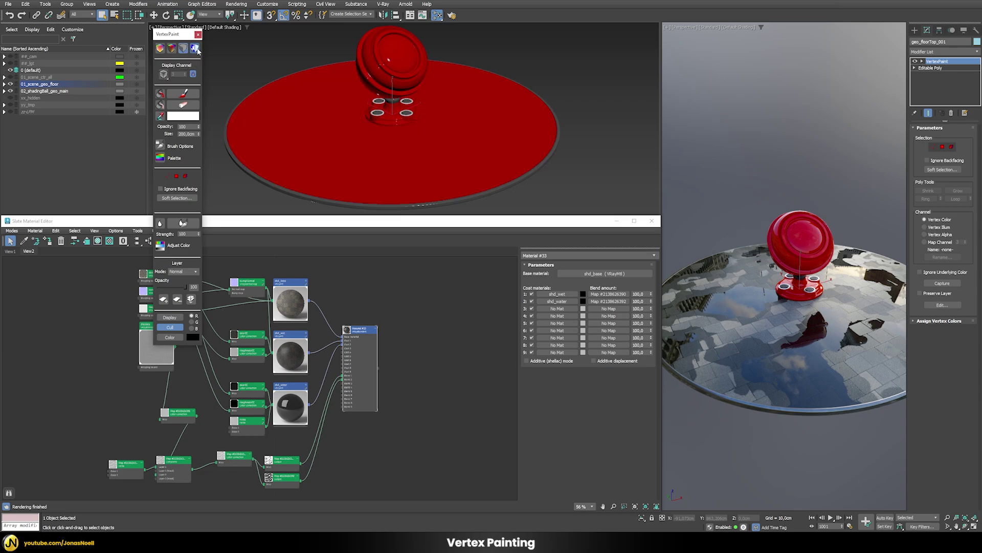
click(159, 50)
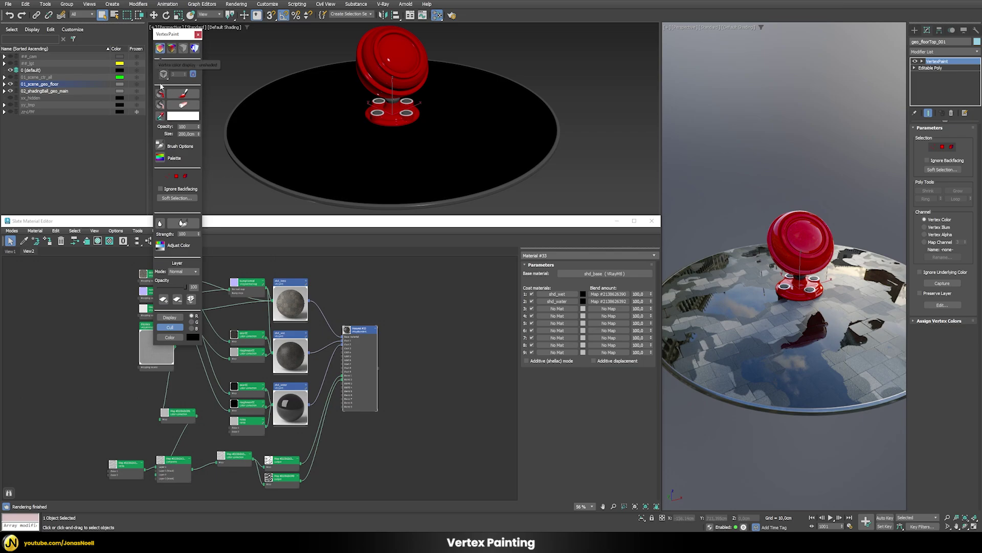
click(179, 97)
mouse_move(332, 134)
mouse_down()
mouse_move(361, 147)
mouse_move(404, 130)
mouse_move(364, 126)
mouse_move(375, 120)
mouse_move(491, 120)
mouse_up()
mouse_move(438, 144)
mouse_down()
mouse_move(330, 94)
mouse_move(346, 98)
mouse_up()
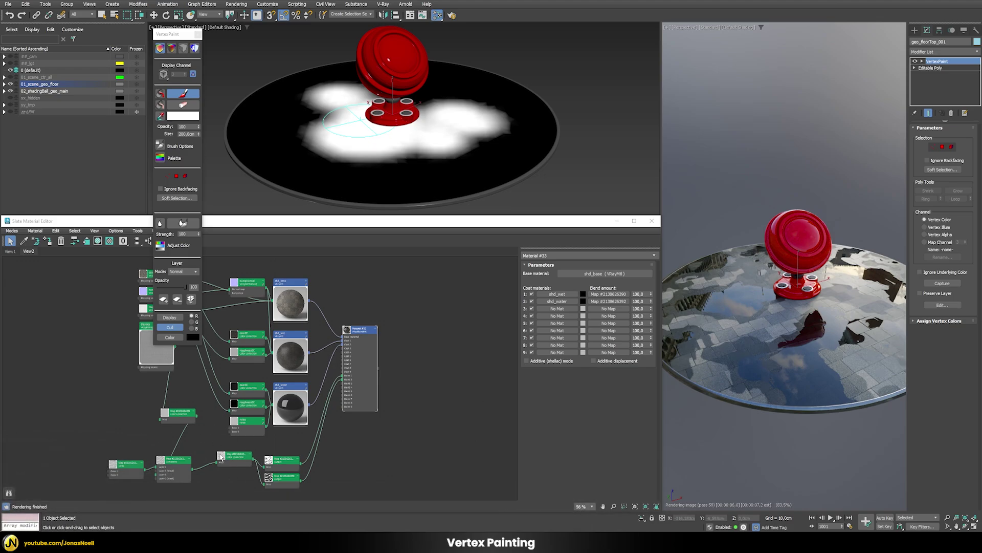
Clear the VertexPaint window out of the way, add a third layer to the Composite map and move the Overlay layer above the empty one.
drag(174, 34, 20, 28)
click(46, 27)
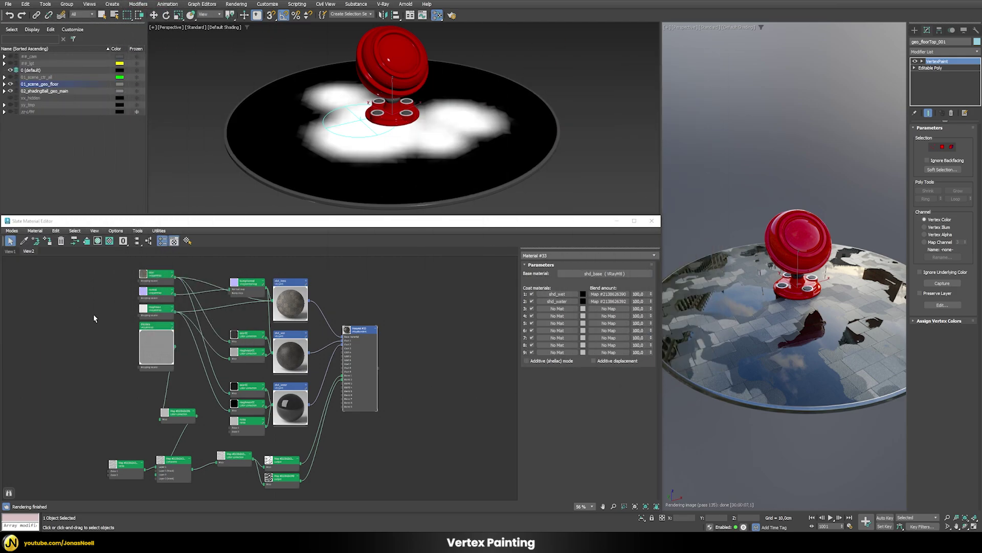
scroll(178, 443, up, 5)
double_click(176, 466)
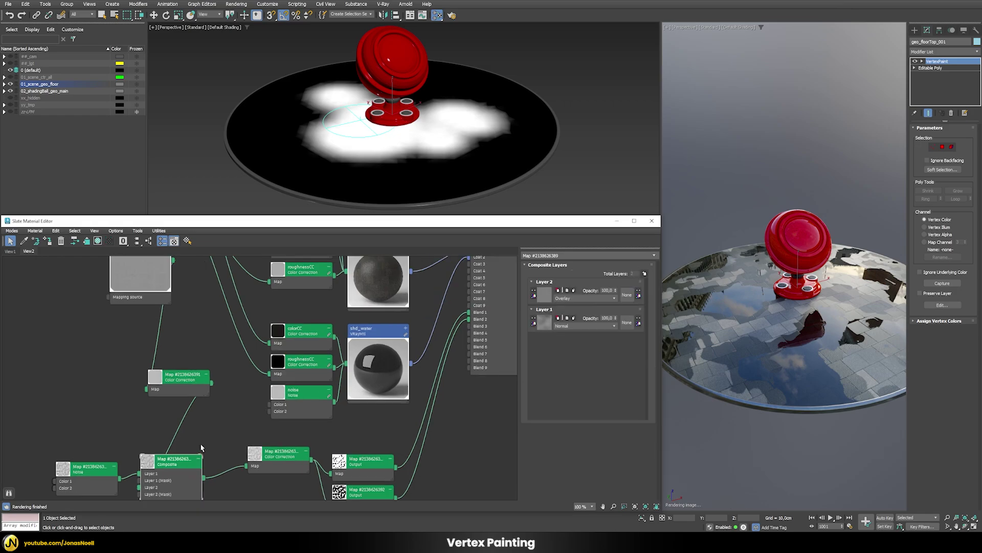
middle_drag(207, 421, 223, 357)
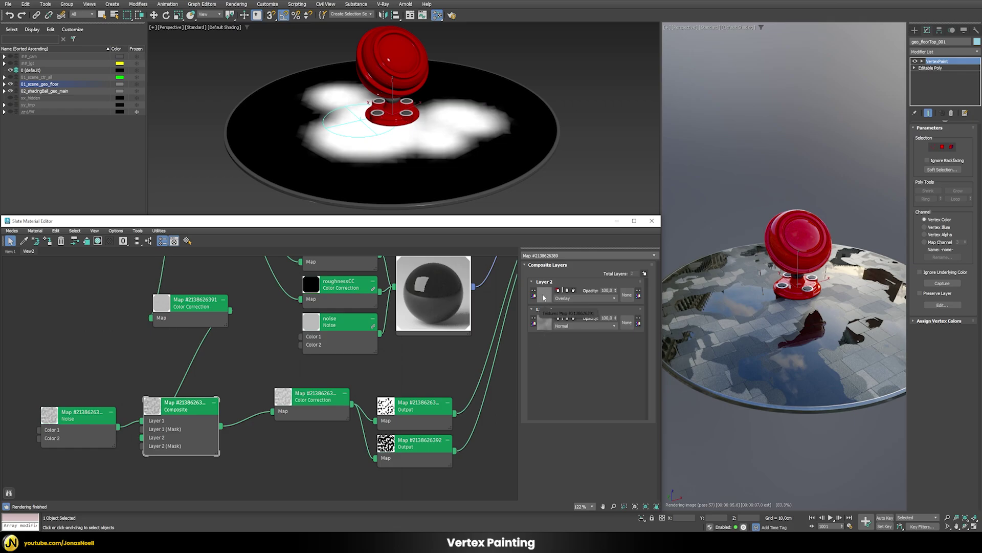
click(644, 274)
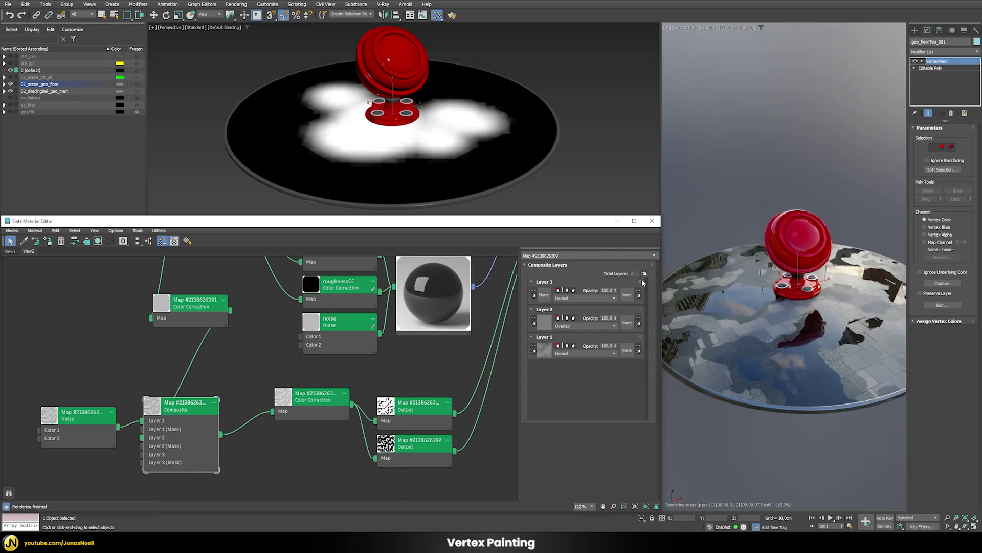
drag(642, 288, 639, 330)
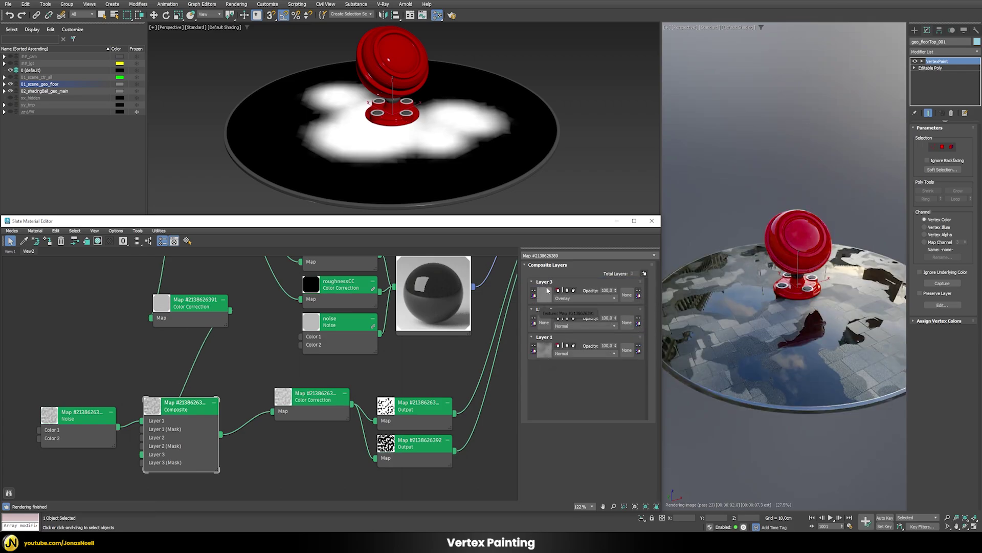
Assign a Vertex Color map to the Composite's empty Layer 2 and set its blend mode to Multiply.
click(545, 323)
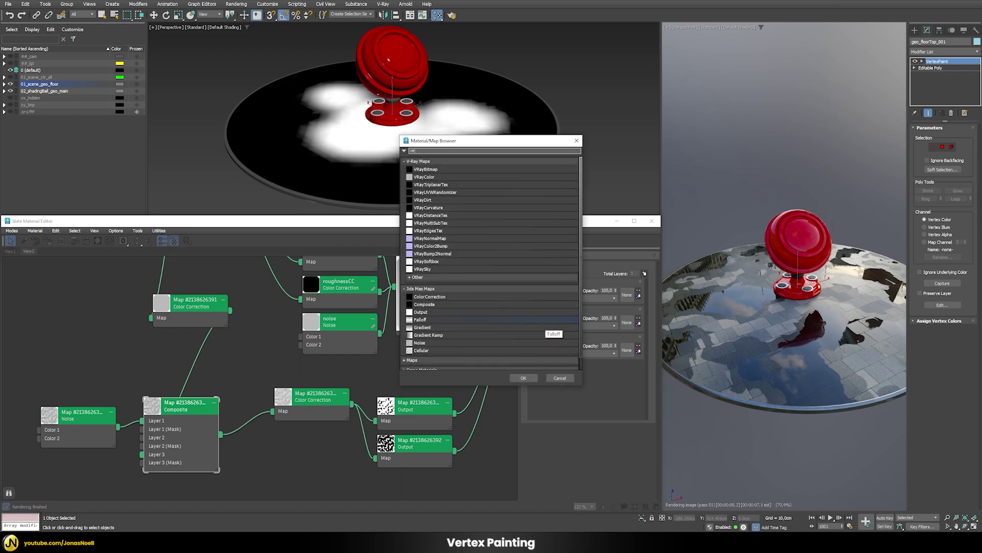
text(vert)
double_click(421, 159)
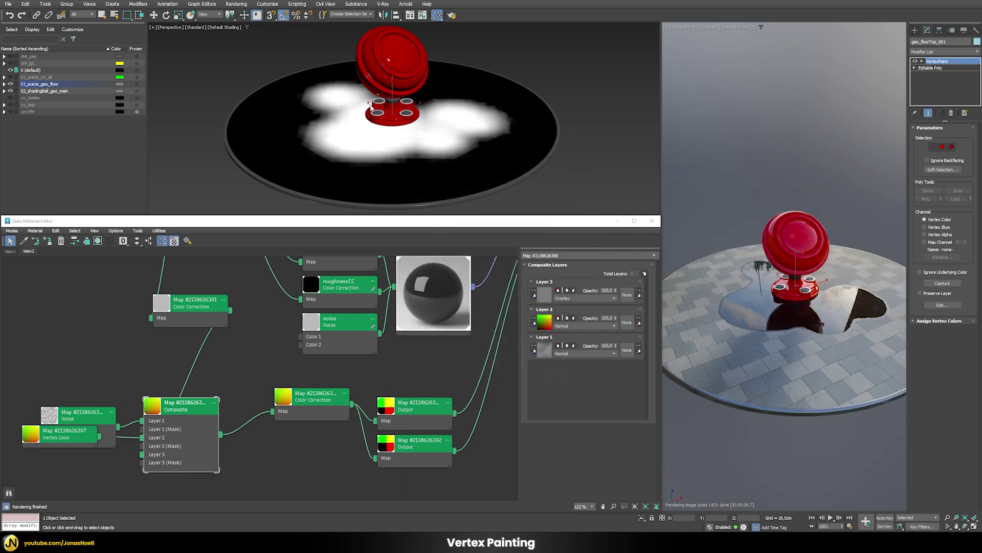
click(566, 326)
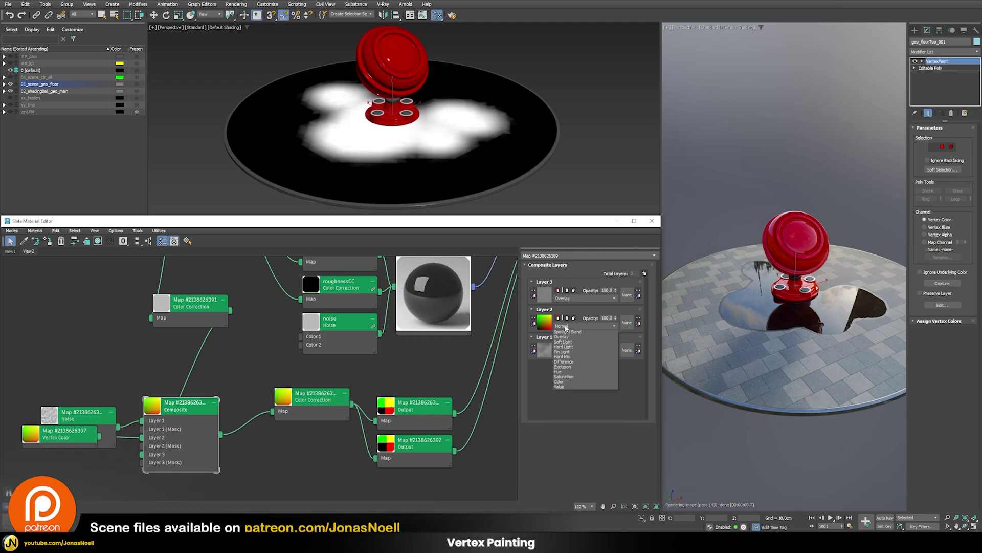
click(568, 358)
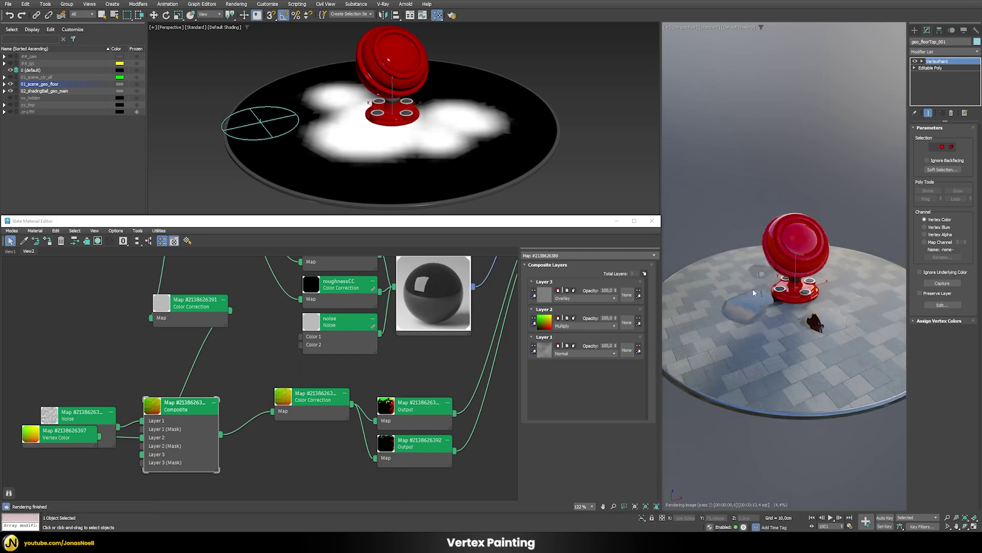
Paint further white vertex-colour patches on the floor to the left, right and front of the shader ball.
mouse_move(301, 120)
mouse_down()
mouse_move(294, 137)
mouse_move(306, 148)
mouse_move(299, 132)
mouse_up()
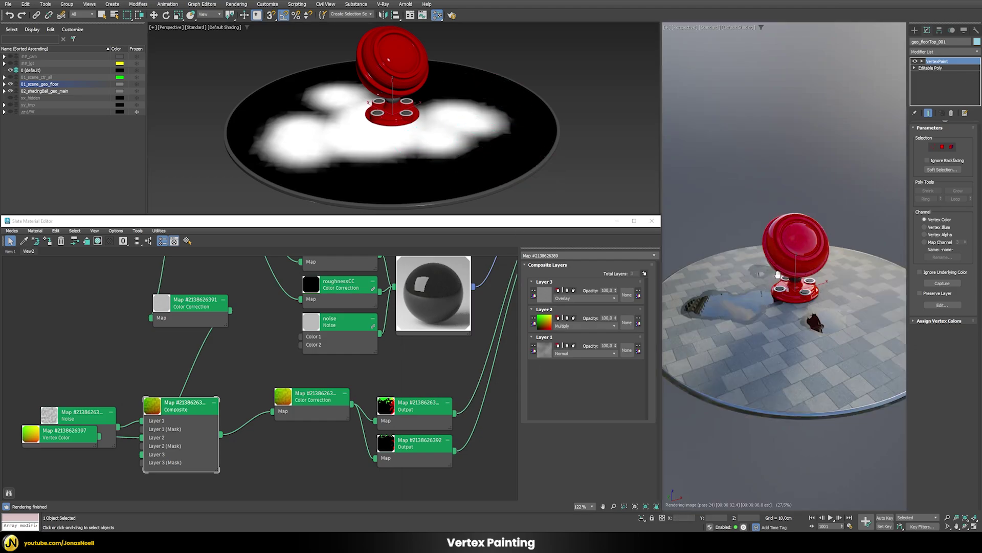
mouse_move(514, 115)
mouse_down()
mouse_move(478, 83)
mouse_move(463, 98)
mouse_up()
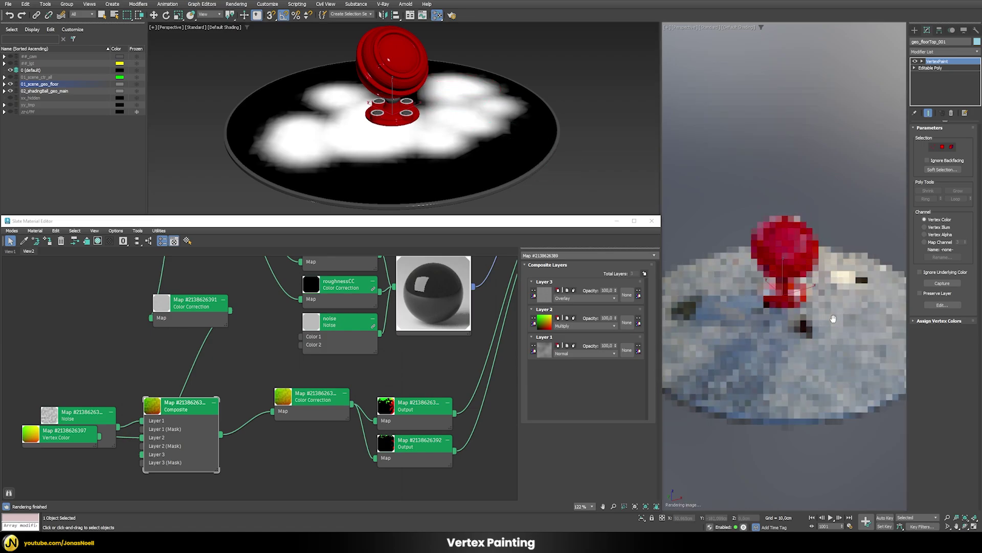
mouse_move(443, 148)
mouse_down()
mouse_move(395, 163)
mouse_move(456, 160)
mouse_up()
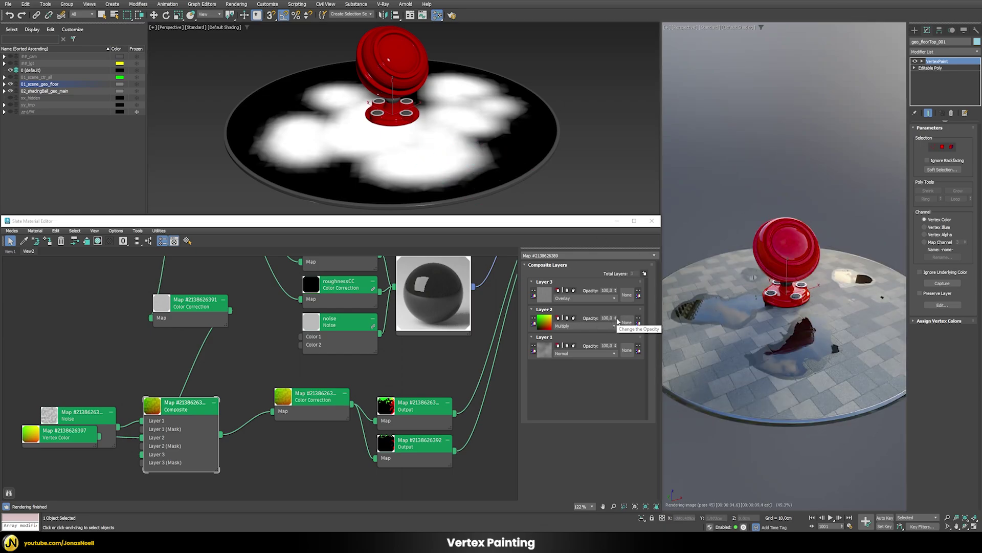
Test reduced opacities for the Composite's Vertex Color layer and restore its opacity to 100.
drag(616, 319, 614, 349)
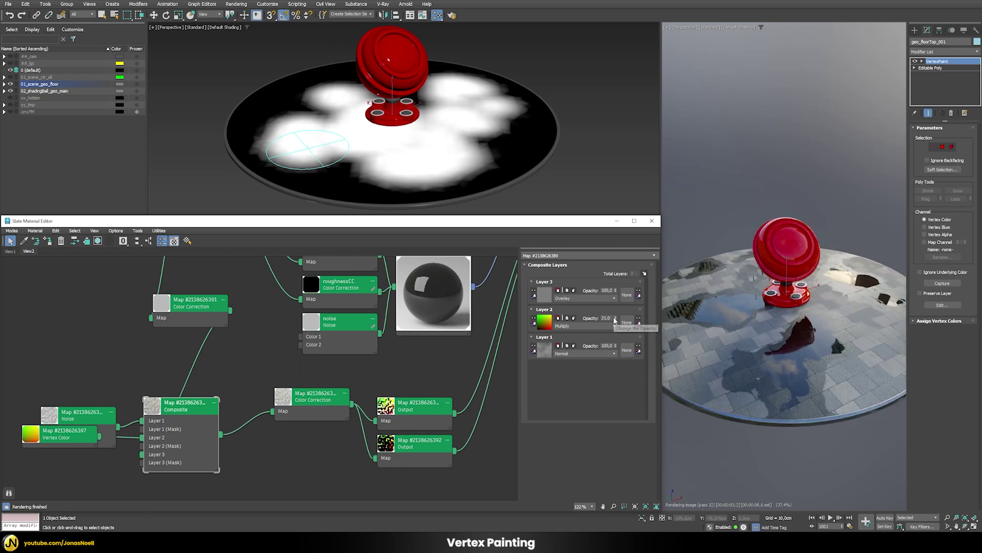
drag(615, 318, 616, 303)
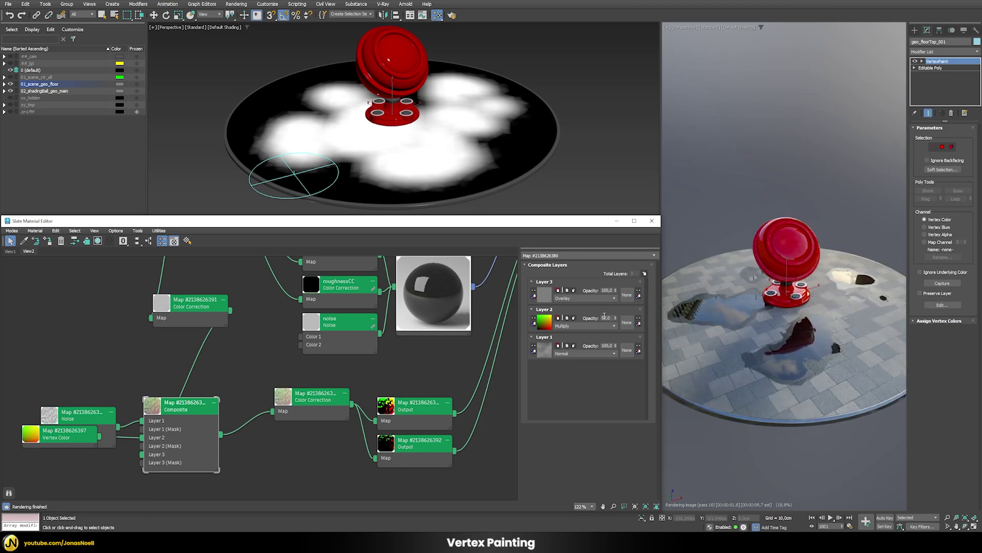
double_click(606, 318)
text(100)
key(Return)
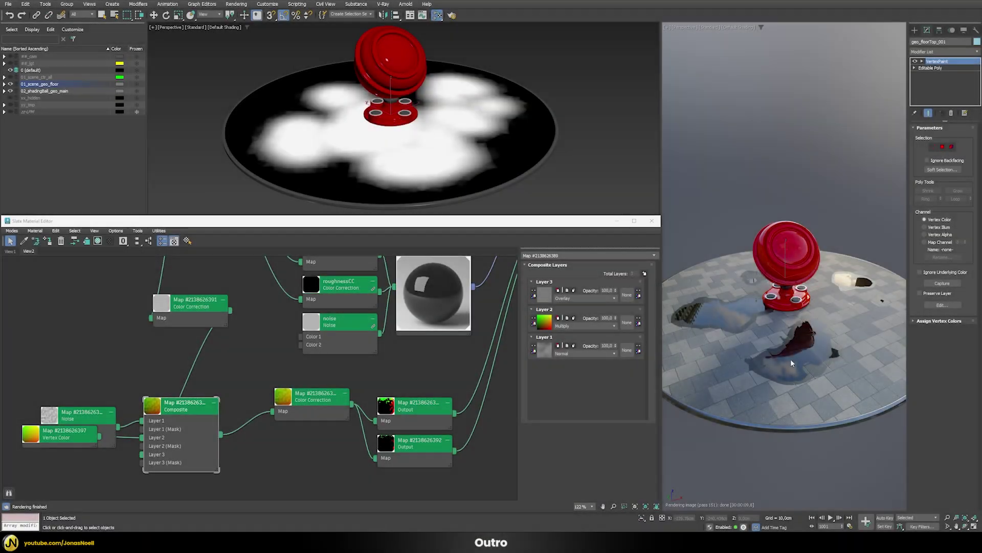
Examine the painted puddles and their reflections on the pavement up close in the interactive render.
scroll(791, 358, up, 5)
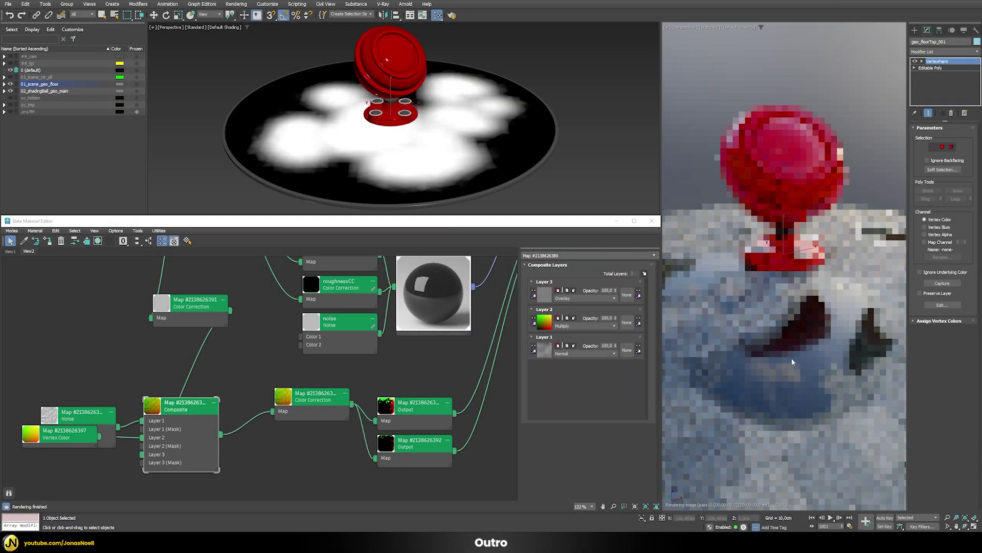
scroll(835, 317, up, 3)
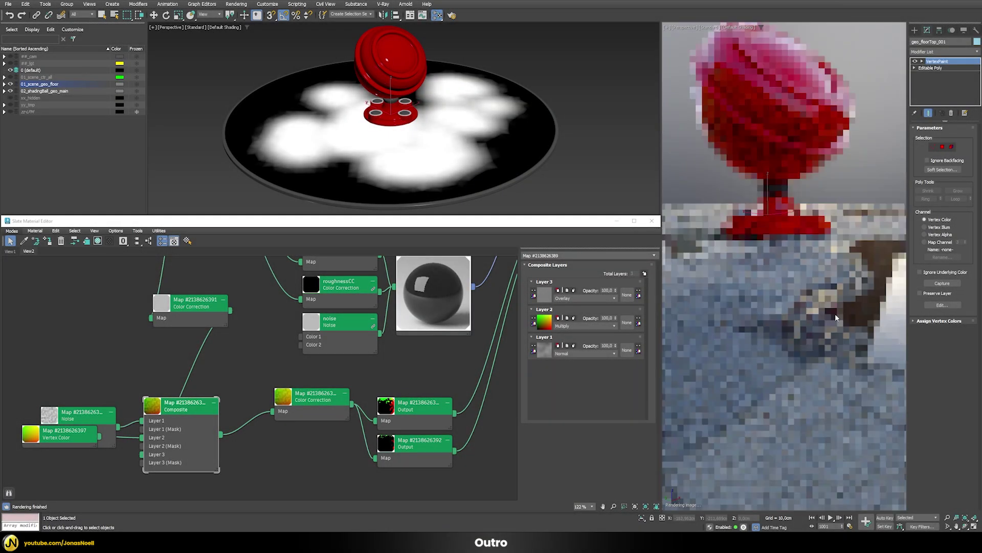
scroll(838, 310, down, 2)
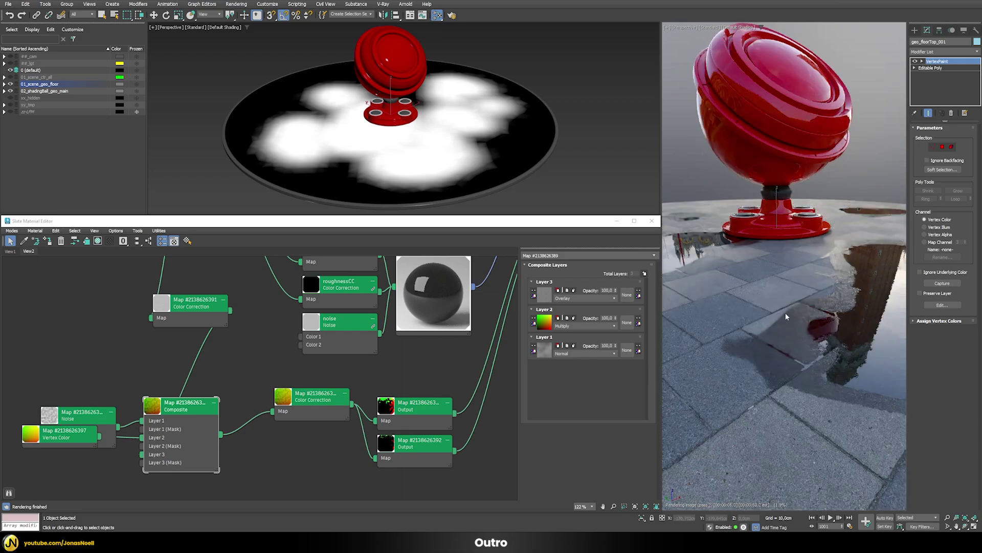
scroll(813, 288, up, 2)
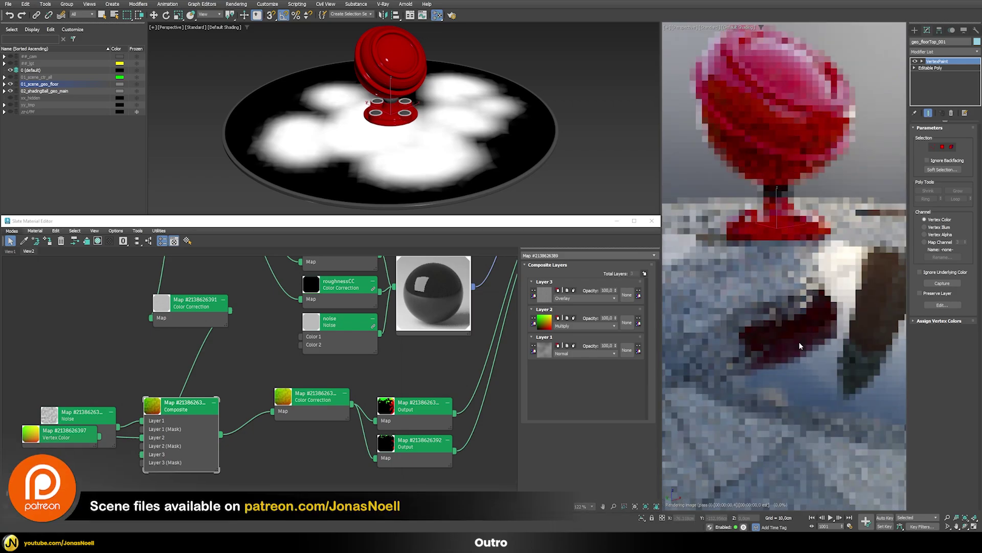